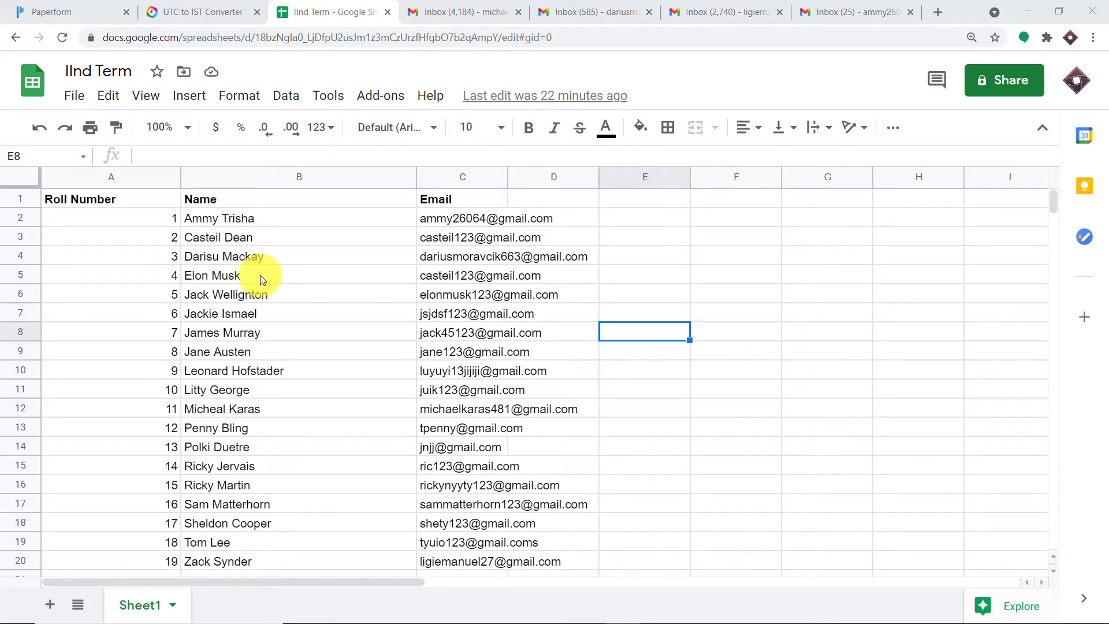
Step: Scroll the student sheet and point out the names in cells B2, B4 and B12
{"action": "scroll", "coordinate": [257, 303], "scroll_direction": "down", "scroll_amount": 1}
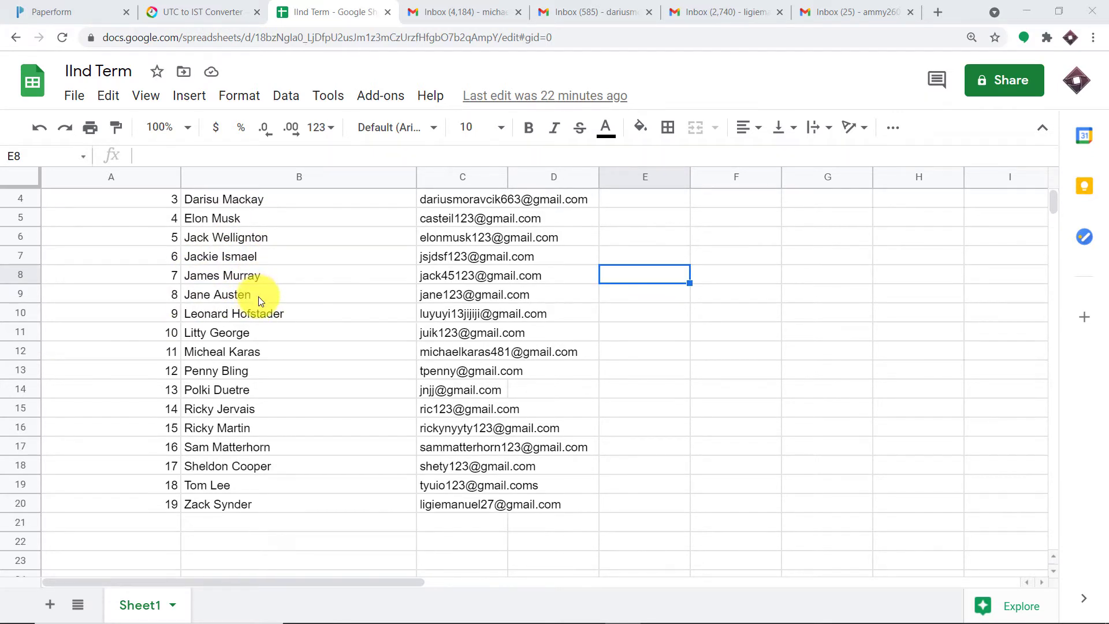
{"action": "scroll", "coordinate": [258, 298], "scroll_direction": "down", "scroll_amount": 1}
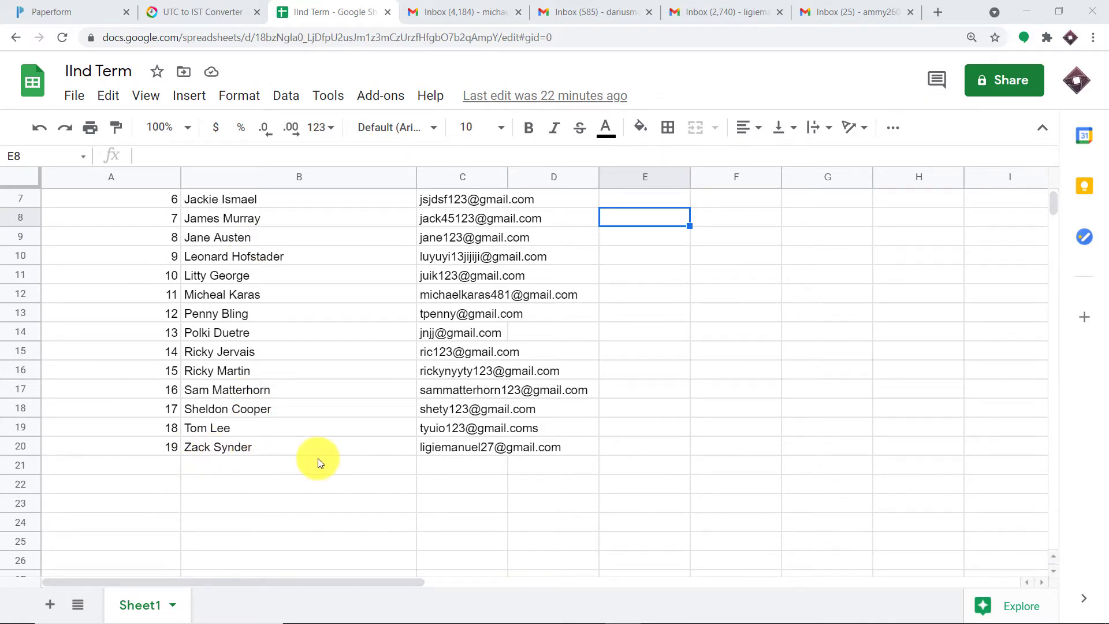
{"action": "scroll", "coordinate": [435, 281], "scroll_direction": "up", "scroll_amount": 2}
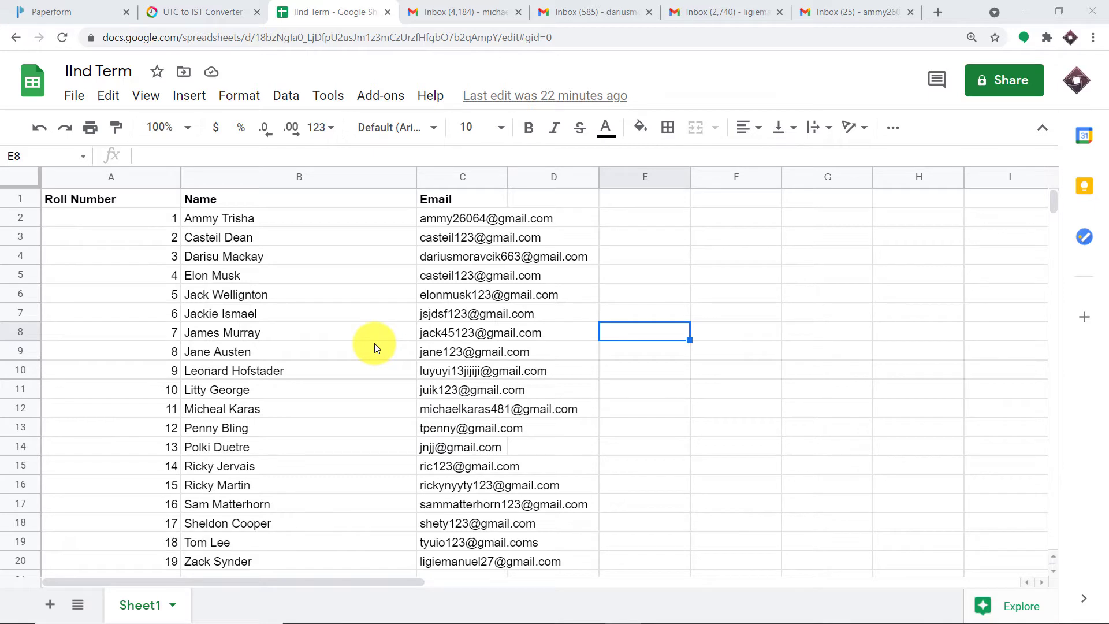
{"action": "left_click", "coordinate": [244, 216]}
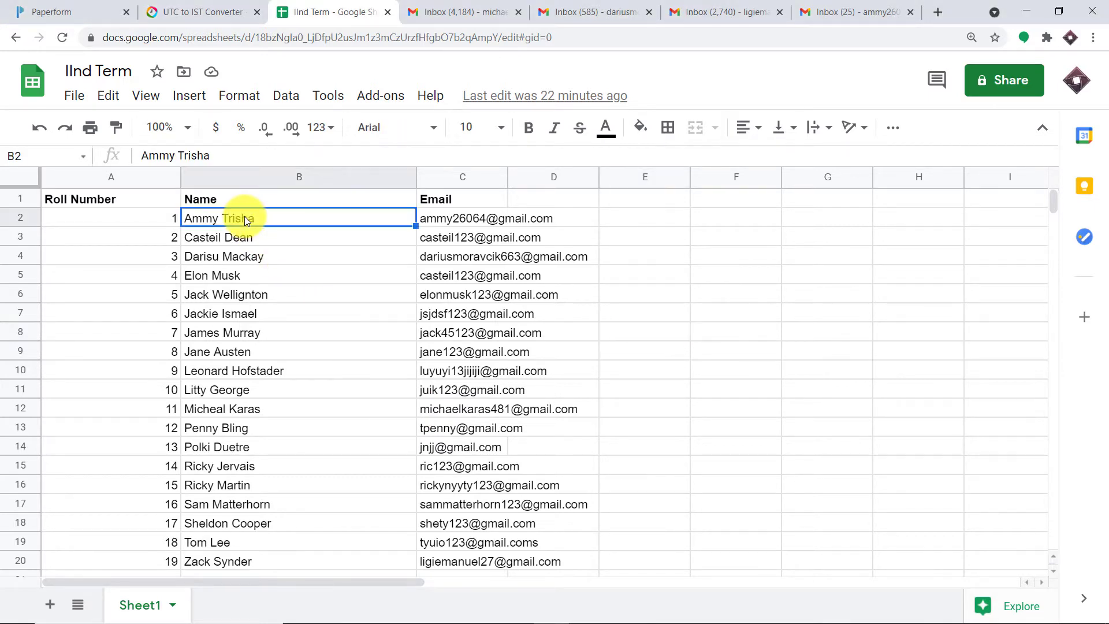
{"action": "left_click", "coordinate": [249, 257]}
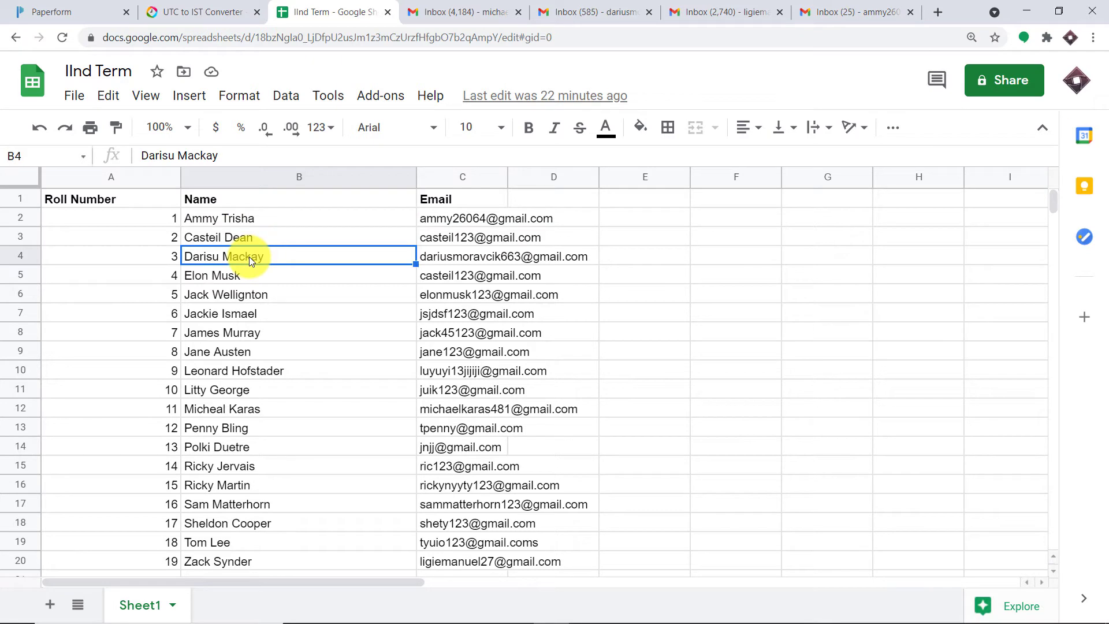
{"action": "left_click", "coordinate": [238, 409]}
Step: Point out the last student in B20, return to B2, and open that student's Gmail inbox
{"action": "scroll", "coordinate": [237, 413], "scroll_direction": "down", "scroll_amount": 1}
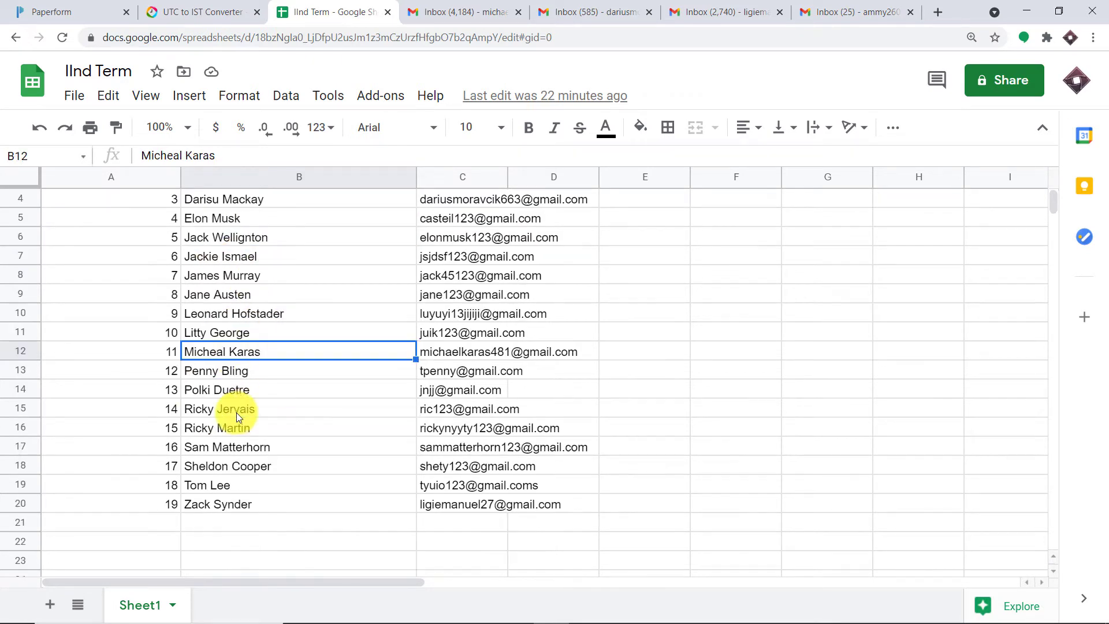
{"action": "left_click", "coordinate": [226, 504]}
{"action": "scroll", "coordinate": [249, 342], "scroll_direction": "up", "scroll_amount": 1}
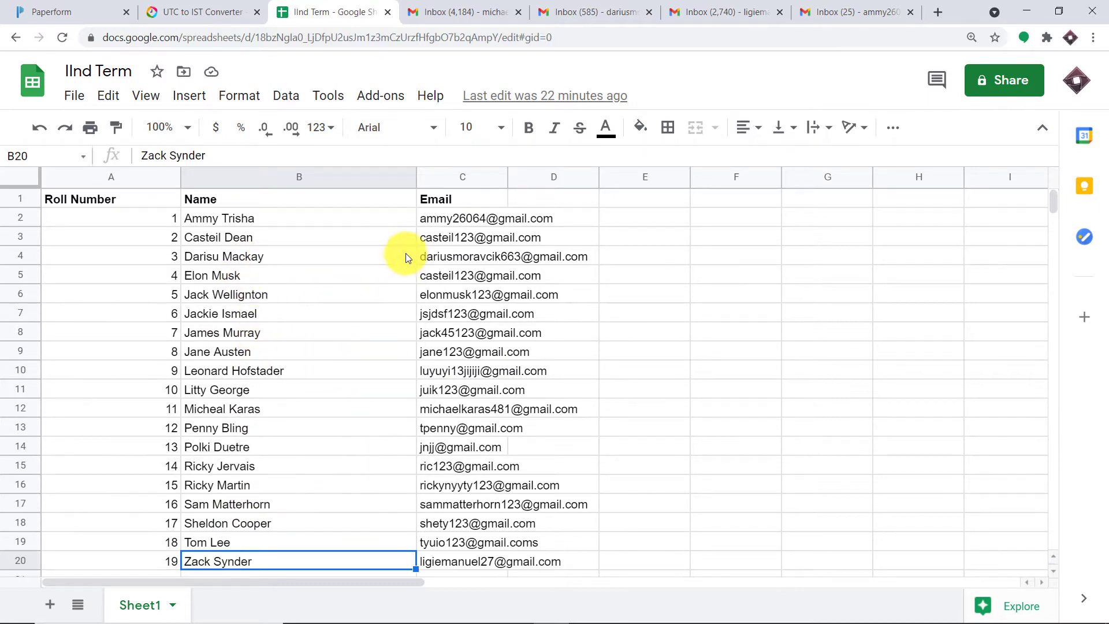
{"action": "left_click", "coordinate": [240, 220]}
{"action": "left_click", "coordinate": [834, 5]}
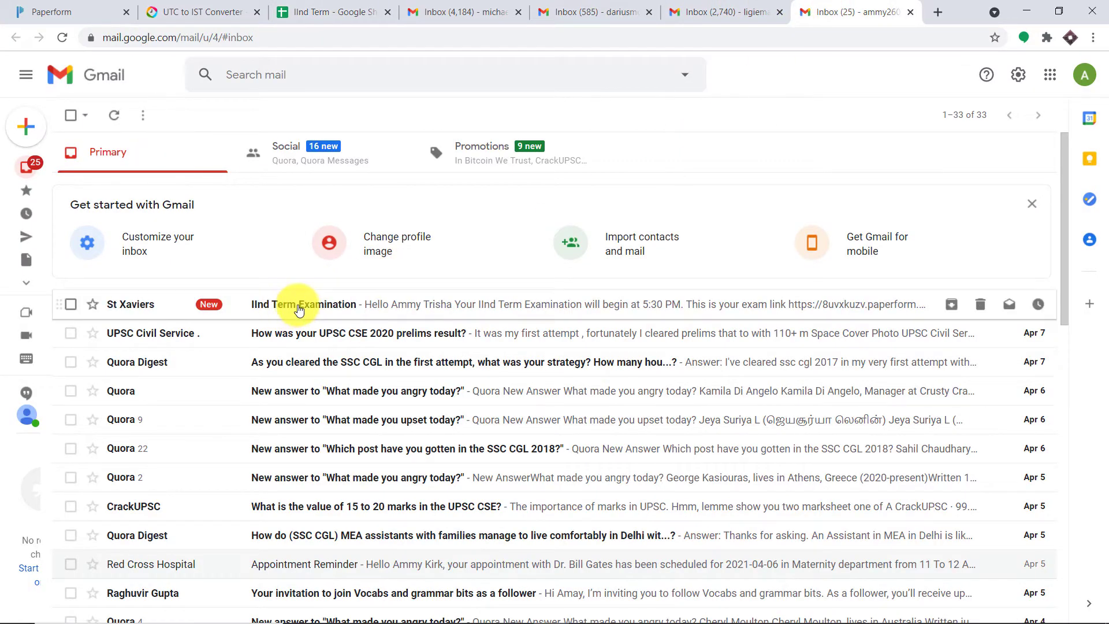
Step: Open the first student's IInd Term Examination email and follow its exam link
{"action": "left_click", "coordinate": [299, 310]}
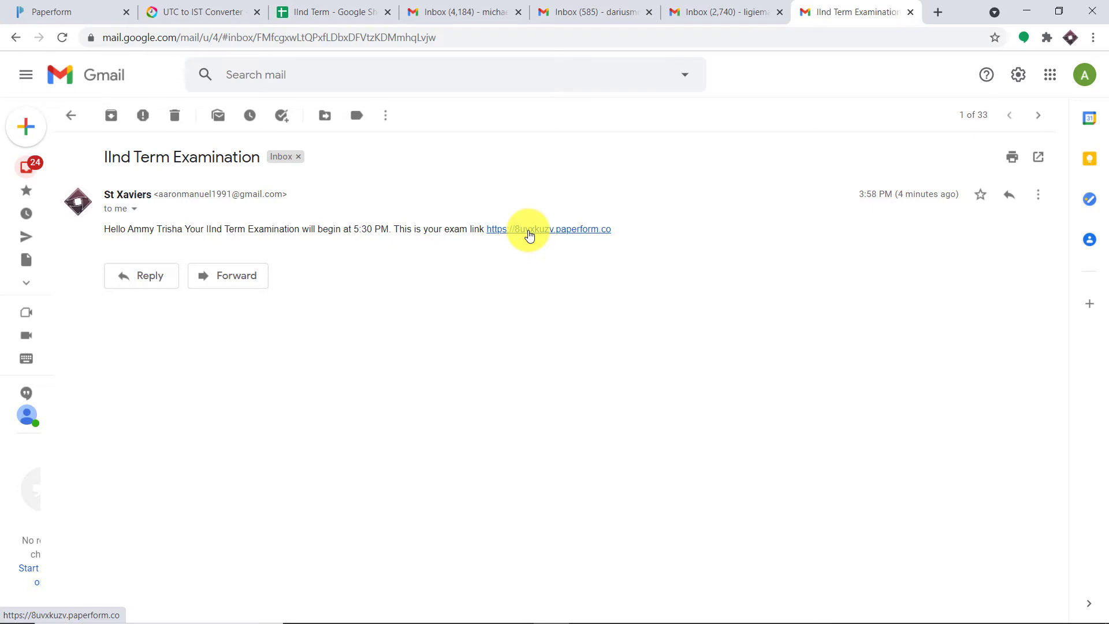
{"action": "left_click", "coordinate": [529, 231]}
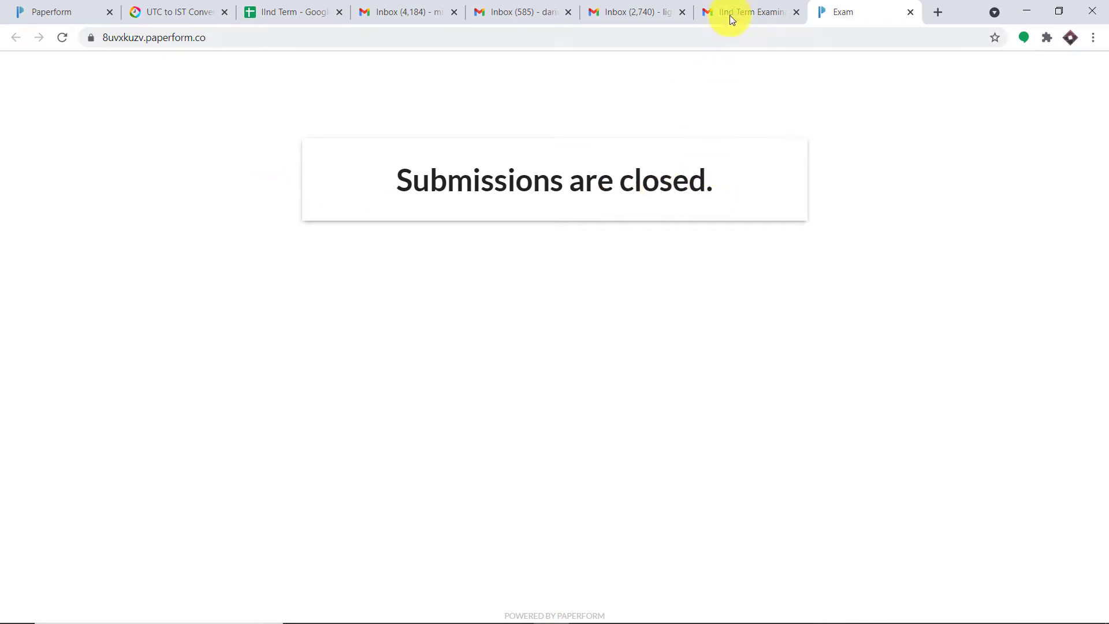
{"action": "left_click", "coordinate": [699, 5]}
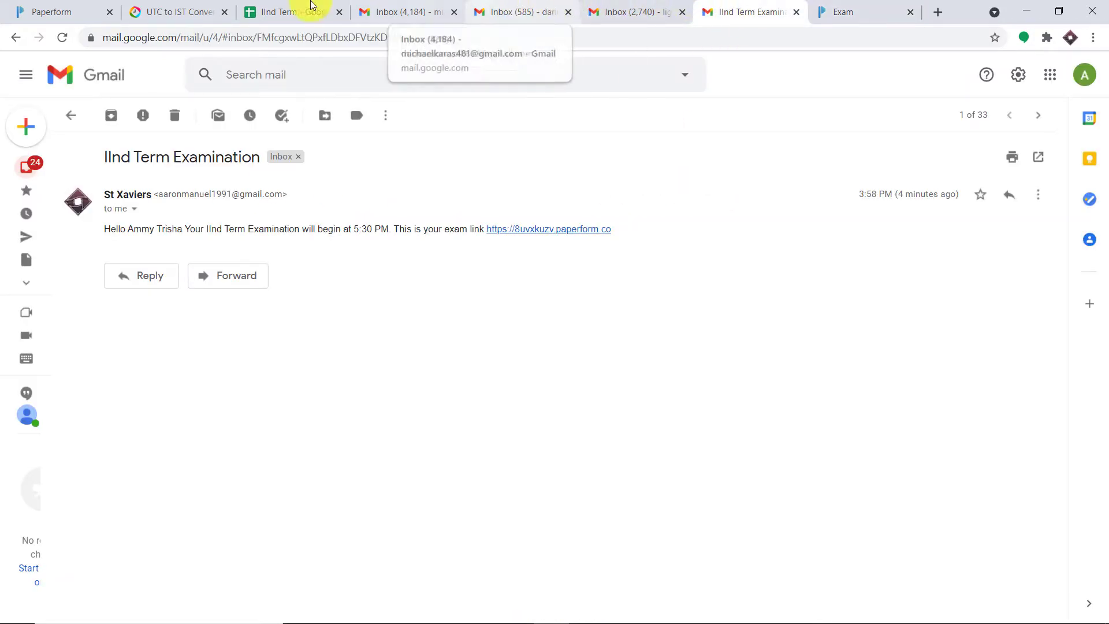
Step: Confirm the student in B4 also received the IInd Term Examination email
{"action": "left_click", "coordinate": [282, 7]}
{"action": "left_click", "coordinate": [216, 255]}
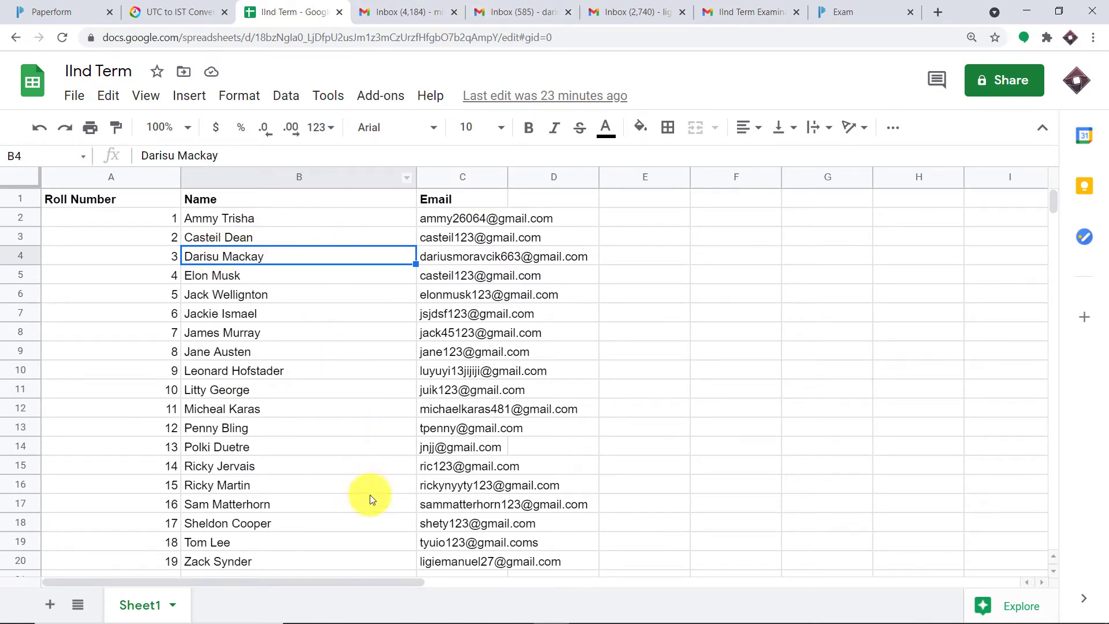
{"action": "left_click", "coordinate": [525, 7]}
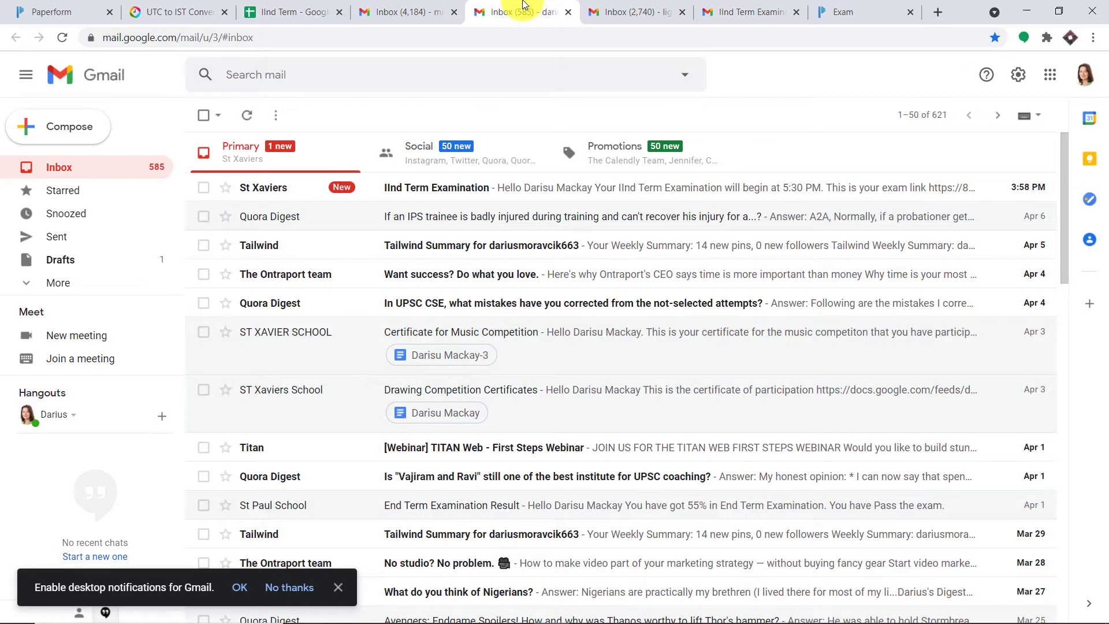
{"action": "left_click", "coordinate": [466, 193]}
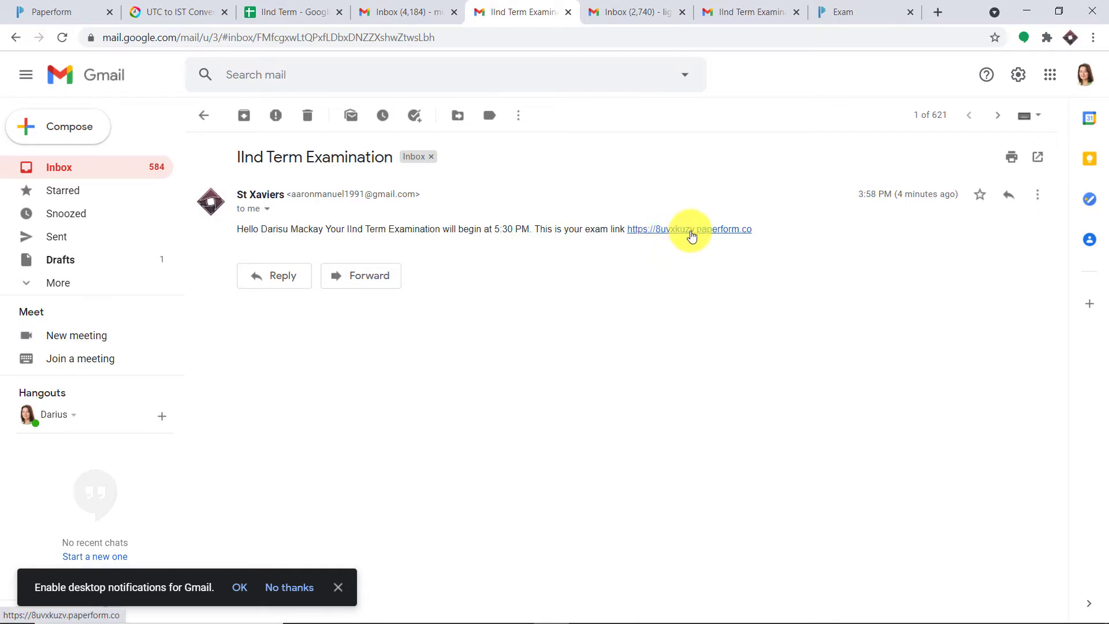
Step: Confirm the student in B12 (email in C12) received the IInd Term Examination email
{"action": "left_click", "coordinate": [286, 12]}
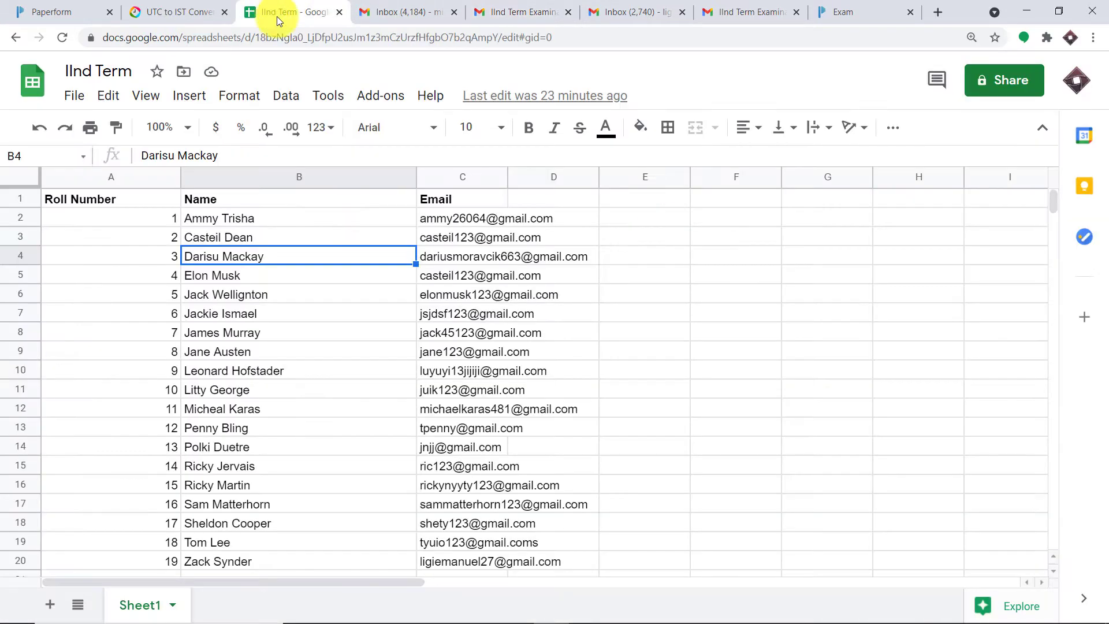
{"action": "left_click", "coordinate": [264, 409]}
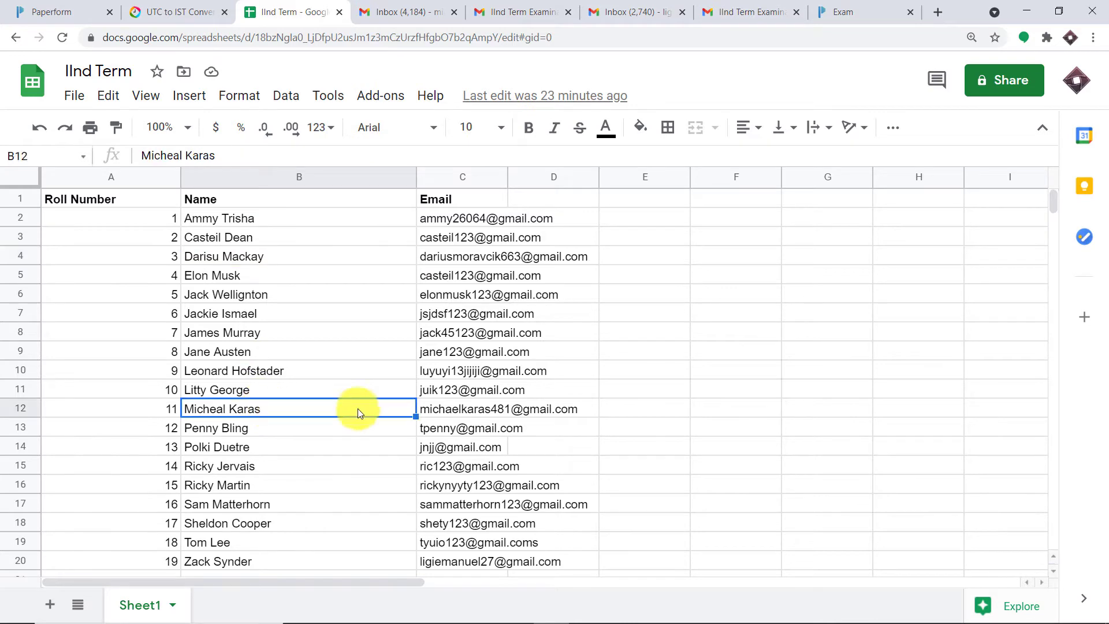
{"action": "left_click", "coordinate": [460, 409]}
{"action": "left_click", "coordinate": [402, 7]}
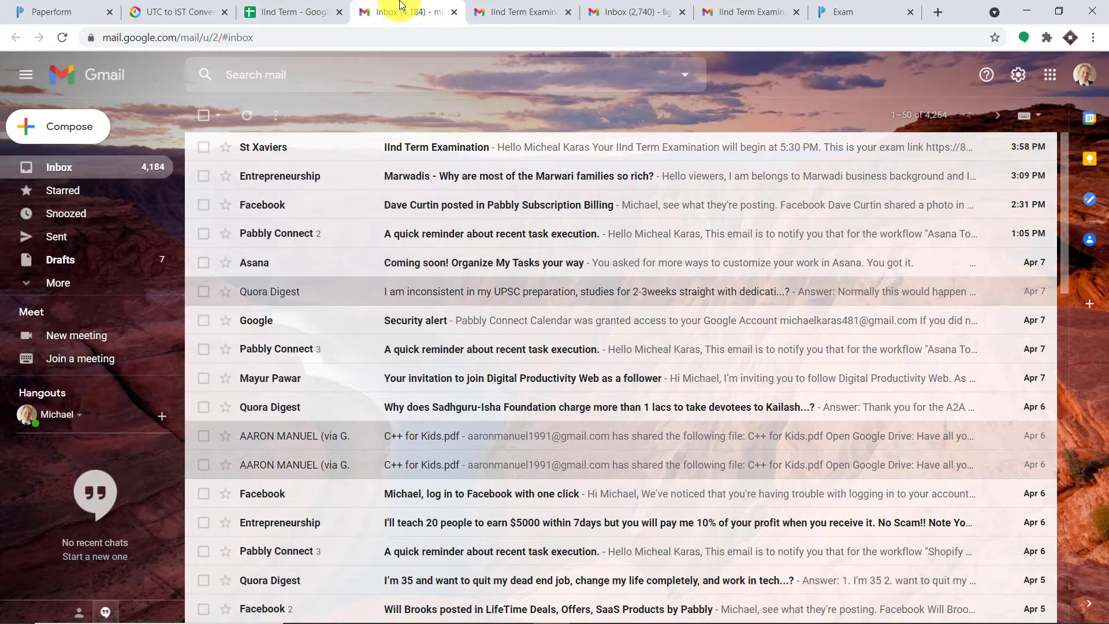
{"action": "left_click", "coordinate": [421, 154]}
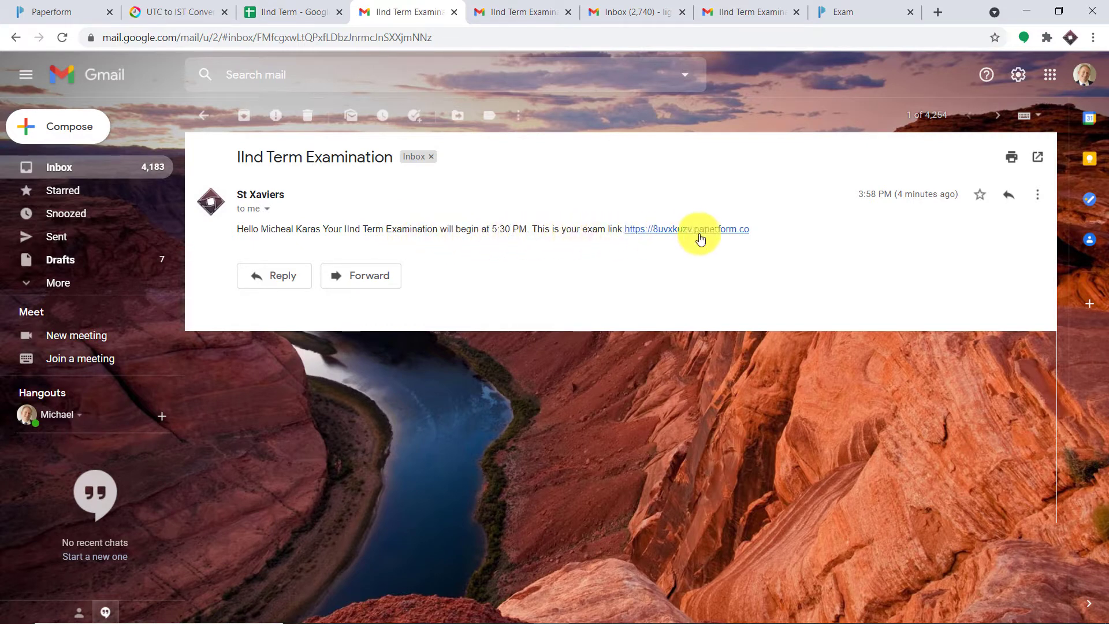
Step: Check the last student's inbox for the exam email, then go back to the spreadsheet
{"action": "left_click", "coordinate": [289, 11]}
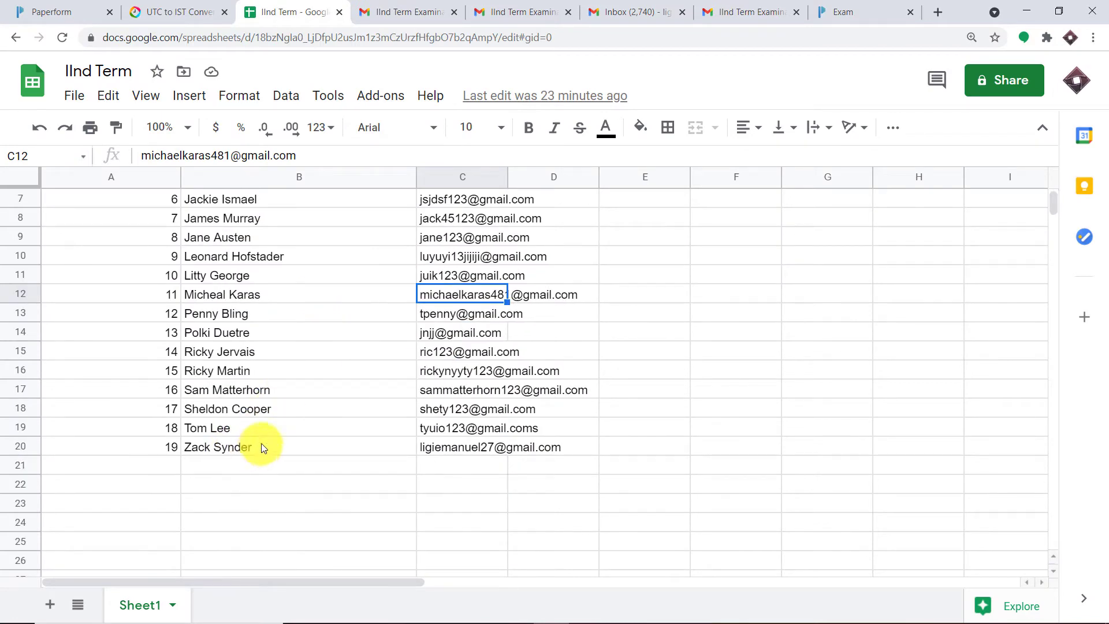
{"action": "left_click", "coordinate": [635, 11]}
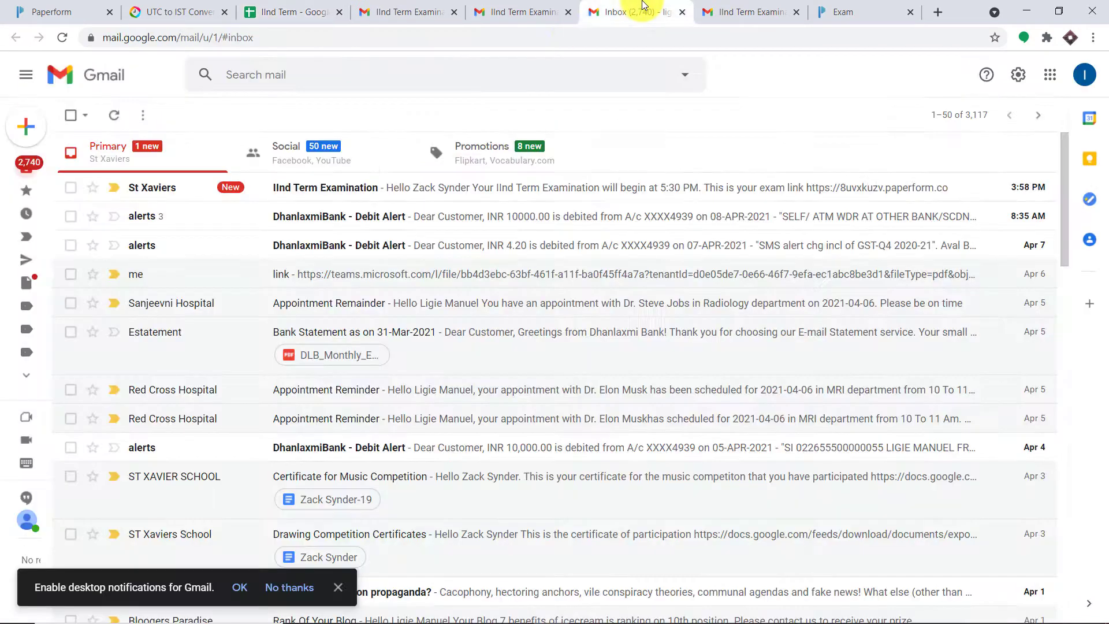
{"action": "left_click", "coordinate": [299, 195]}
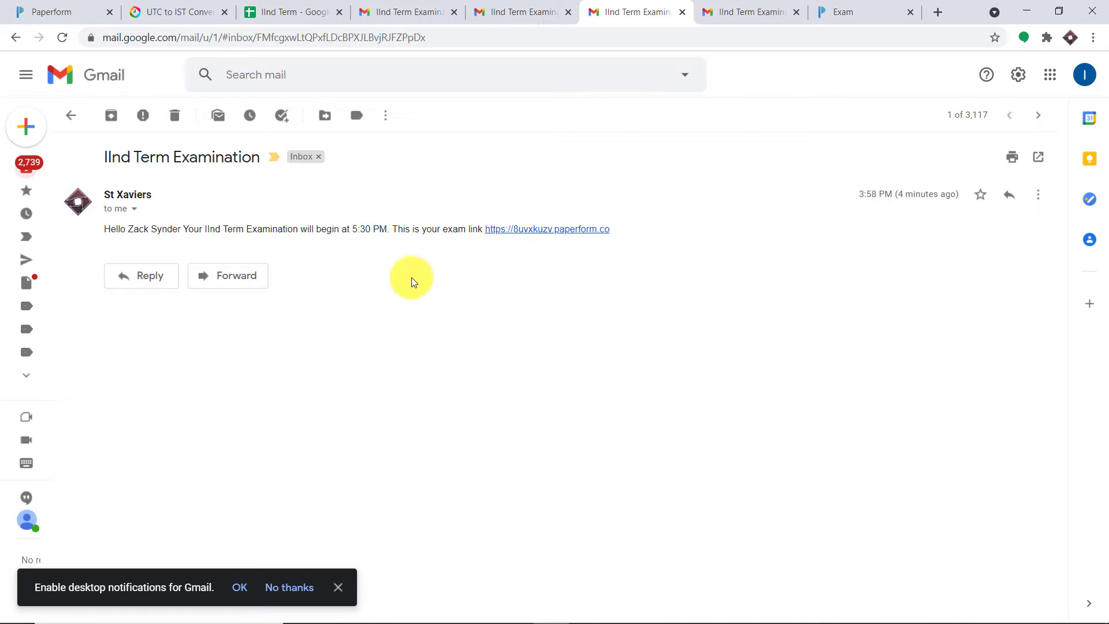
{"action": "left_click", "coordinate": [304, 10]}
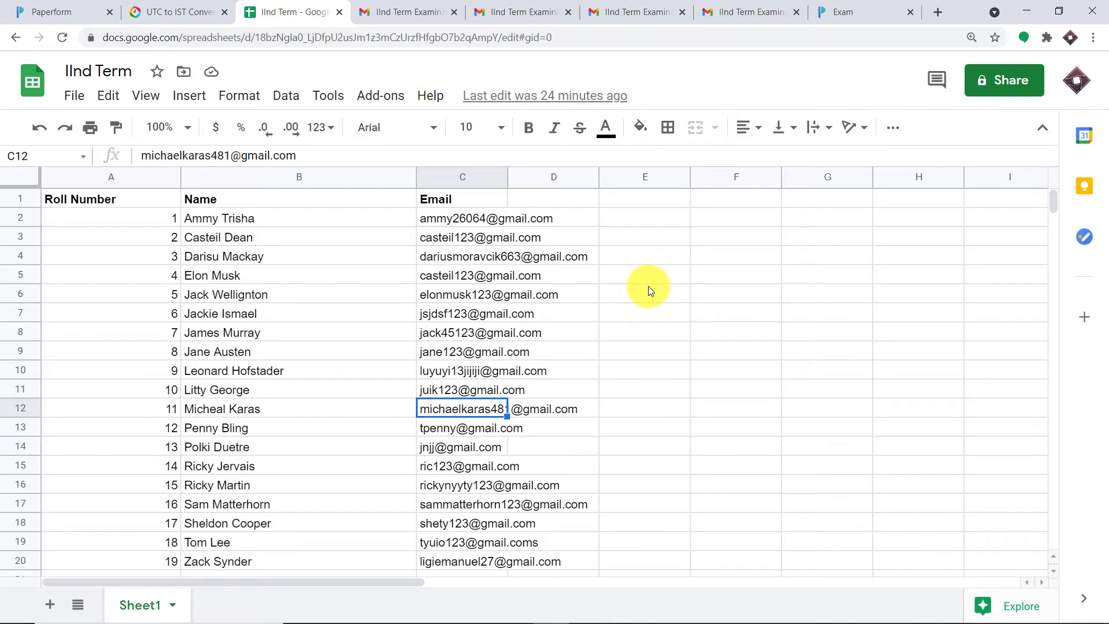
Step: Open pabbly.com in a new Chrome tab
{"action": "left_click", "coordinate": [939, 11]}
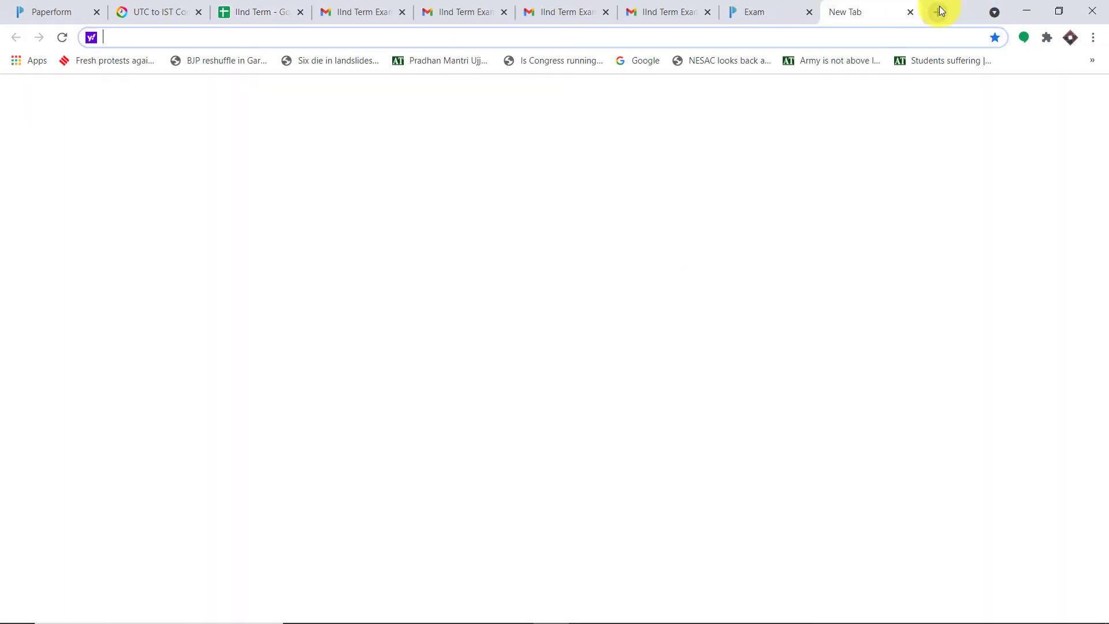
{"action": "type", "text": "Pabbly.com"}
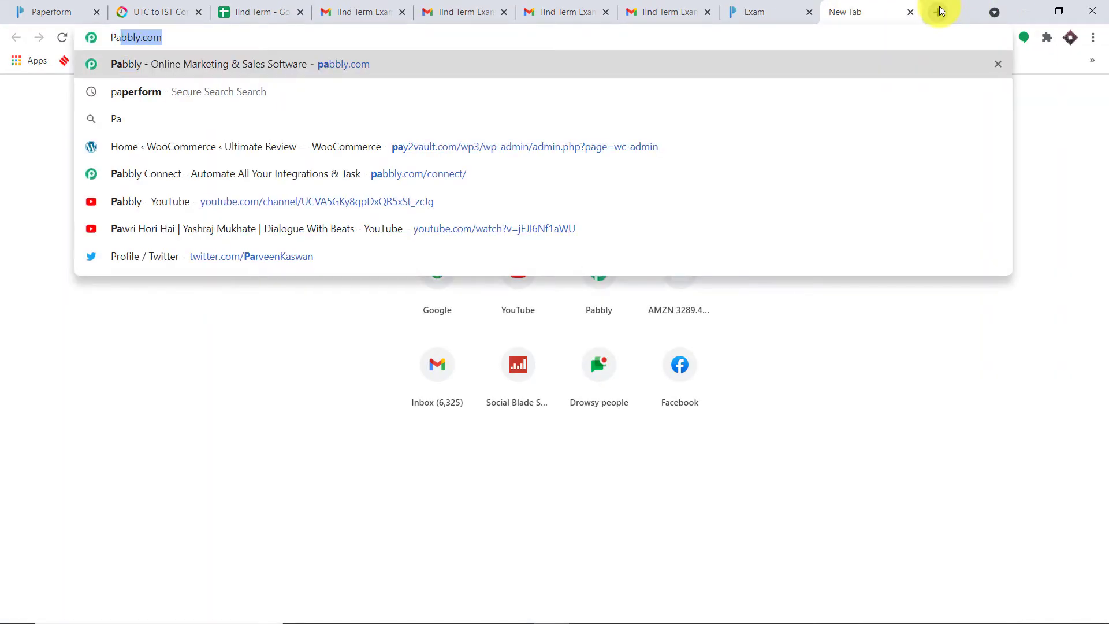
{"action": "key", "text": "Return"}
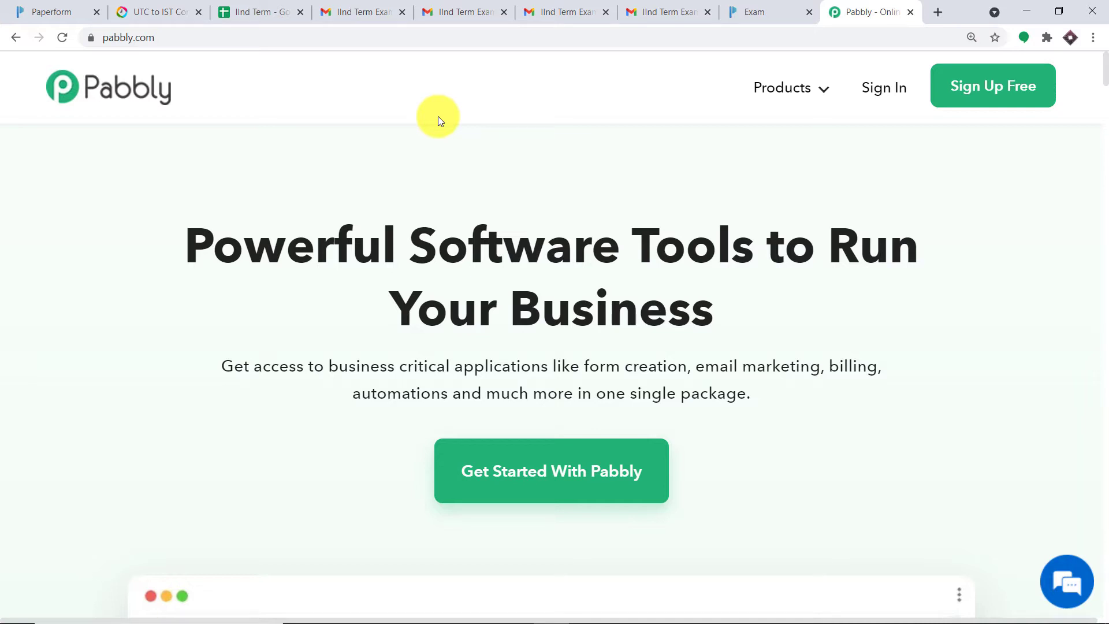
Step: Sign in to Pabbly, access Pabbly Connect, and start a new workflow from the dashboard
{"action": "left_click", "coordinate": [881, 92]}
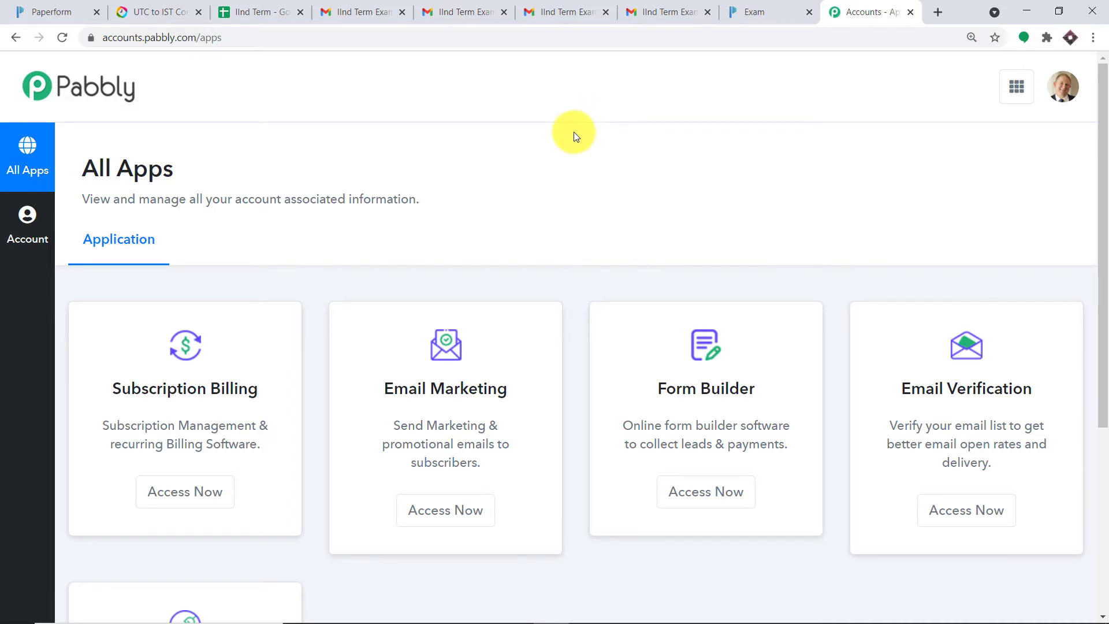
{"action": "scroll", "coordinate": [574, 132], "scroll_direction": "down", "scroll_amount": 5}
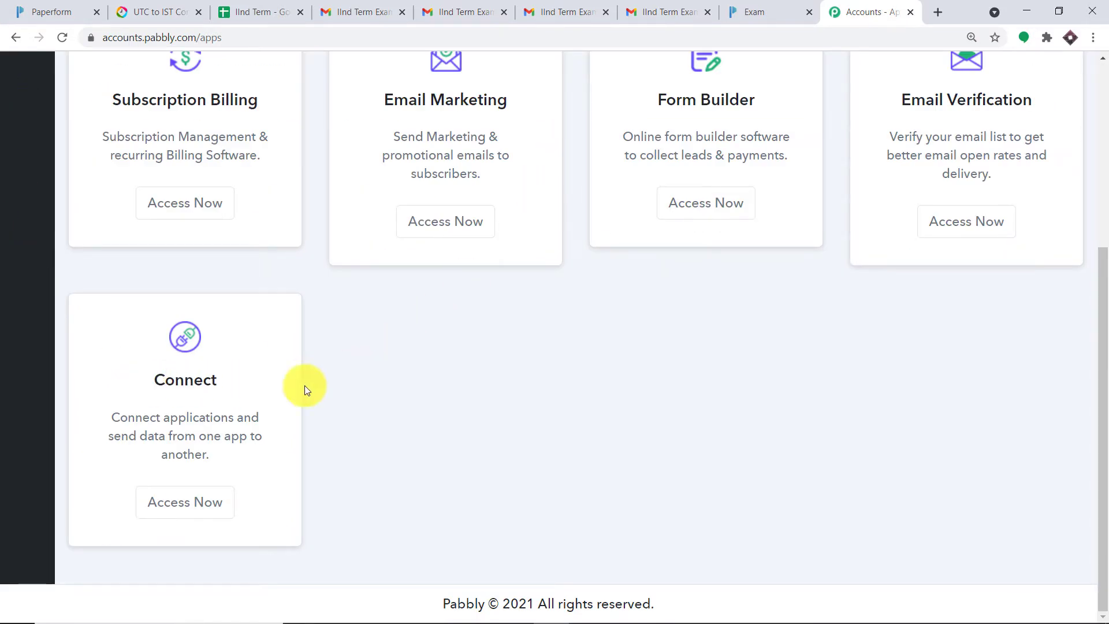
{"action": "left_click", "coordinate": [169, 501]}
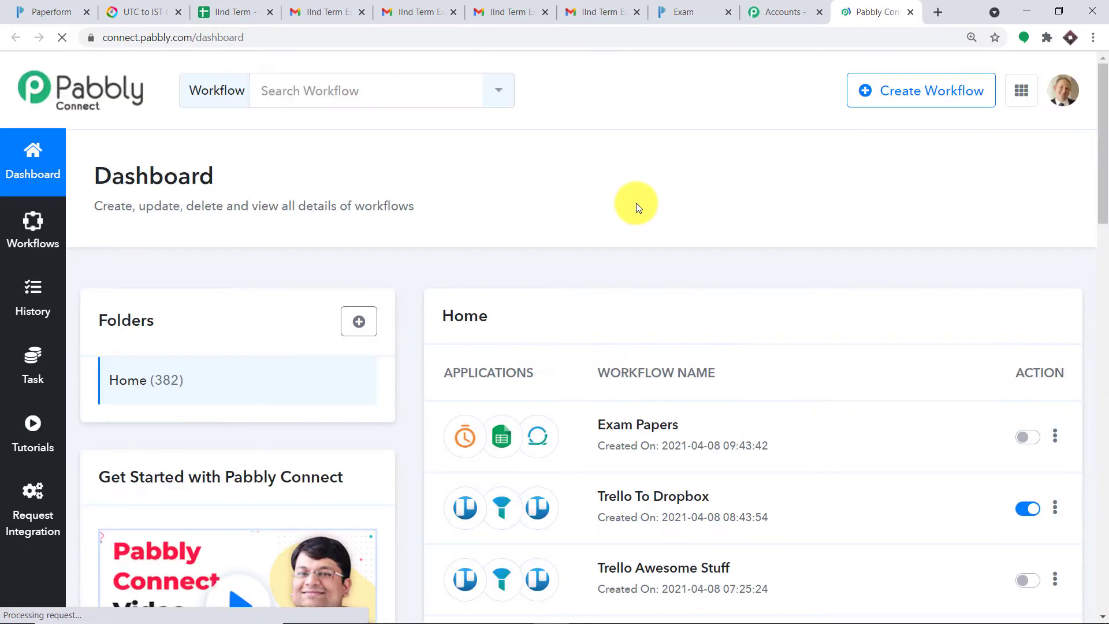
{"action": "left_click", "coordinate": [892, 100]}
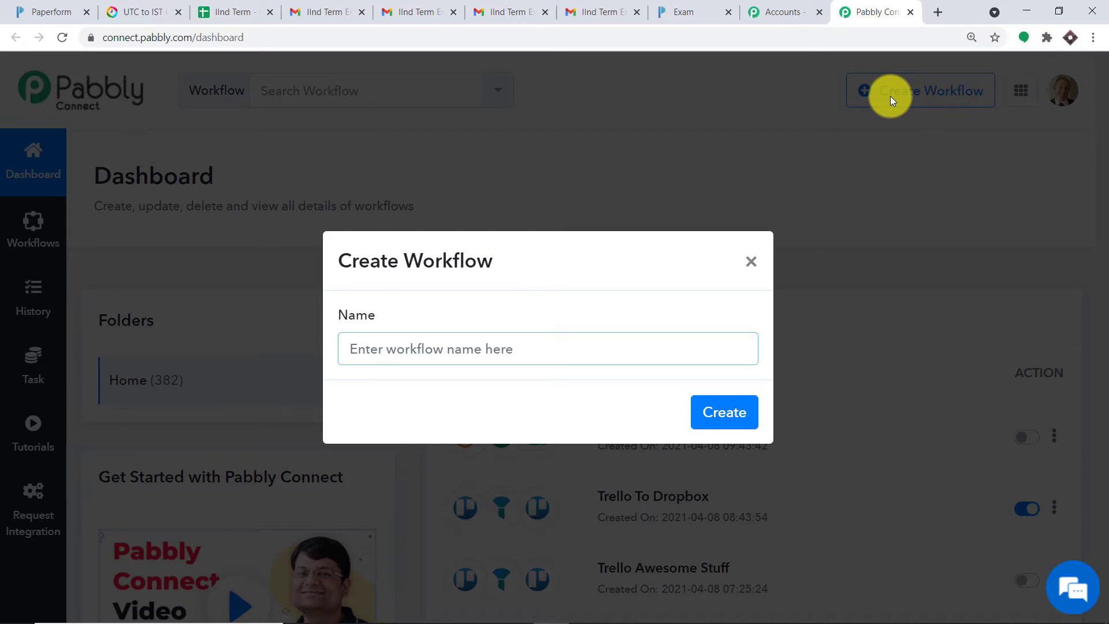
Step: Name the workflow 'Google Sheets To Gmail (Exam Links)' and create it
{"action": "type", "text": "G"}
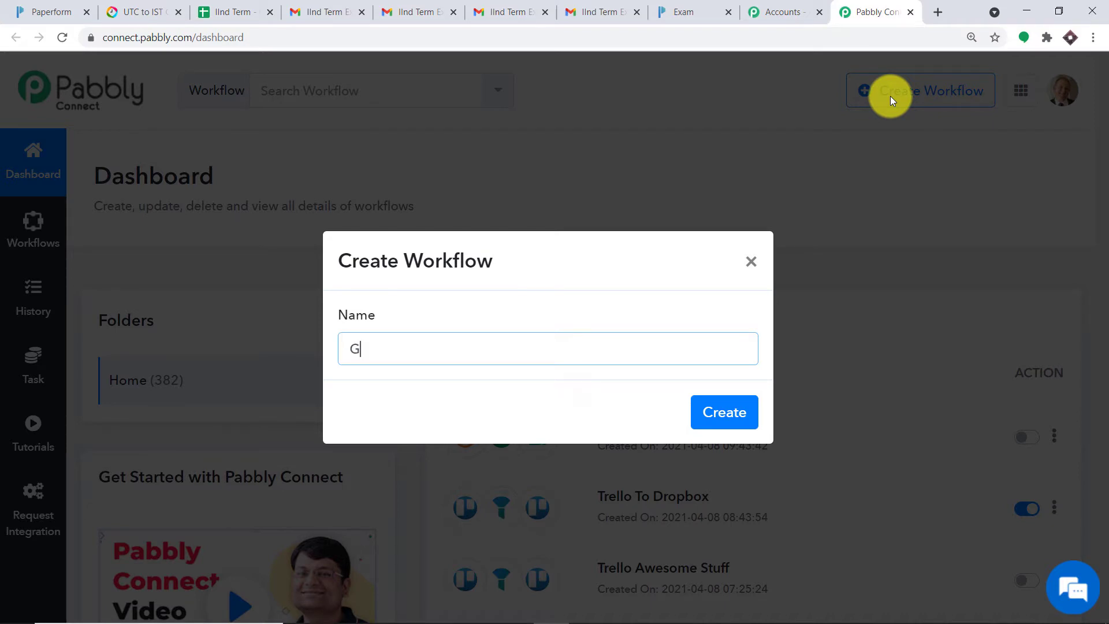
{"action": "type", "text": "oogle Sheets To Gmail"}
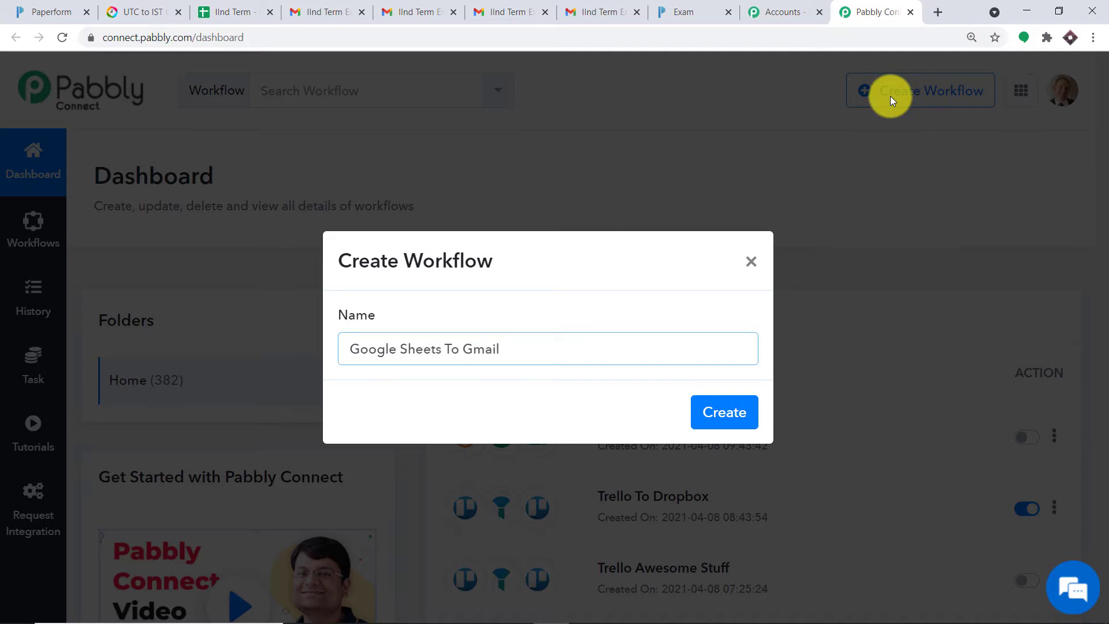
{"action": "type", "text": " (Exam Links)"}
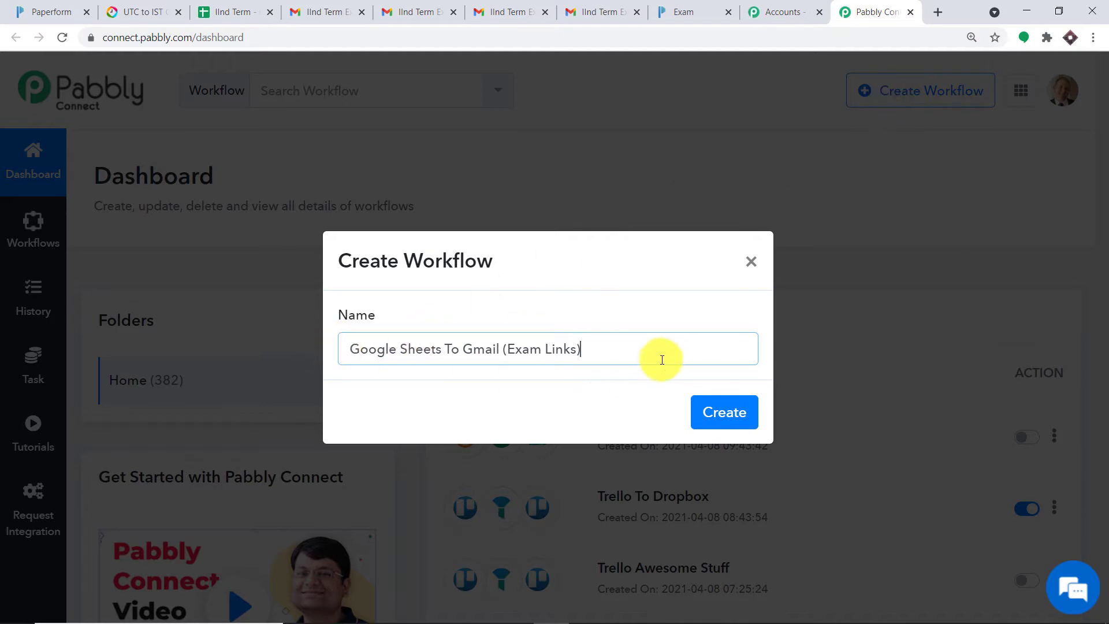
{"action": "left_click", "coordinate": [722, 411]}
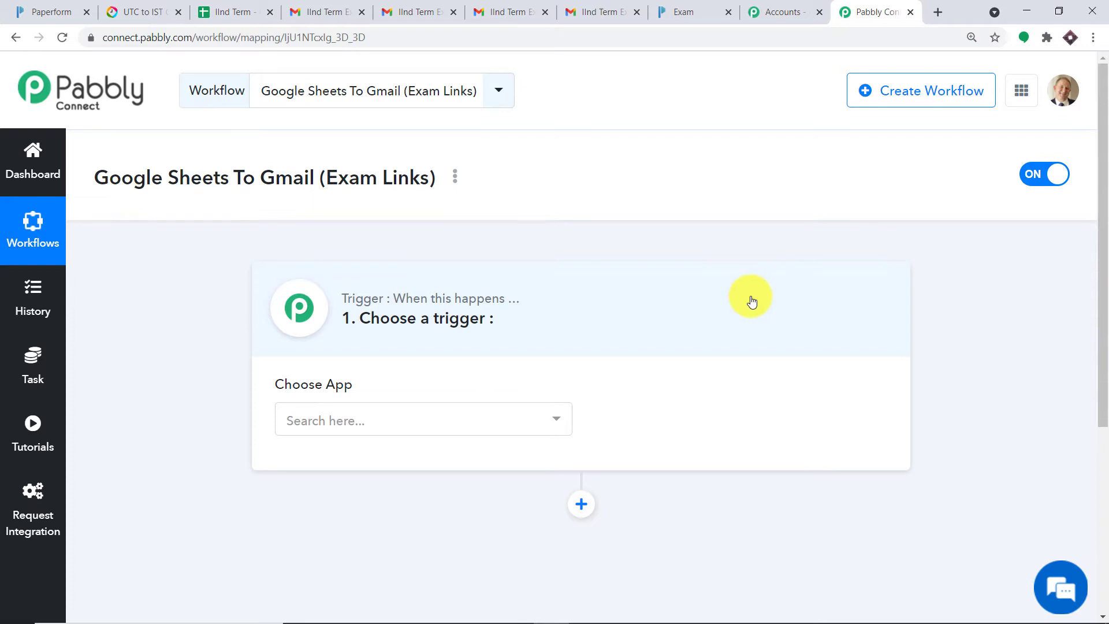
Step: Choose Schedule as the trigger app after searching 'sch'
{"action": "scroll", "coordinate": [751, 302], "scroll_direction": "down", "scroll_amount": 3}
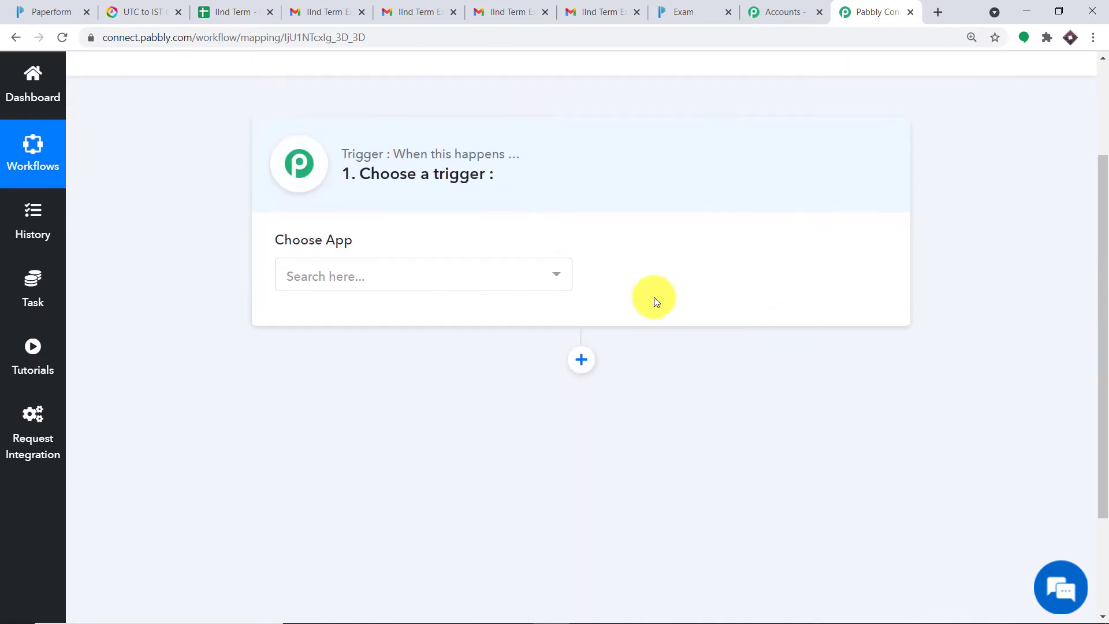
{"action": "left_click", "coordinate": [408, 274]}
{"action": "left_click", "coordinate": [408, 274]}
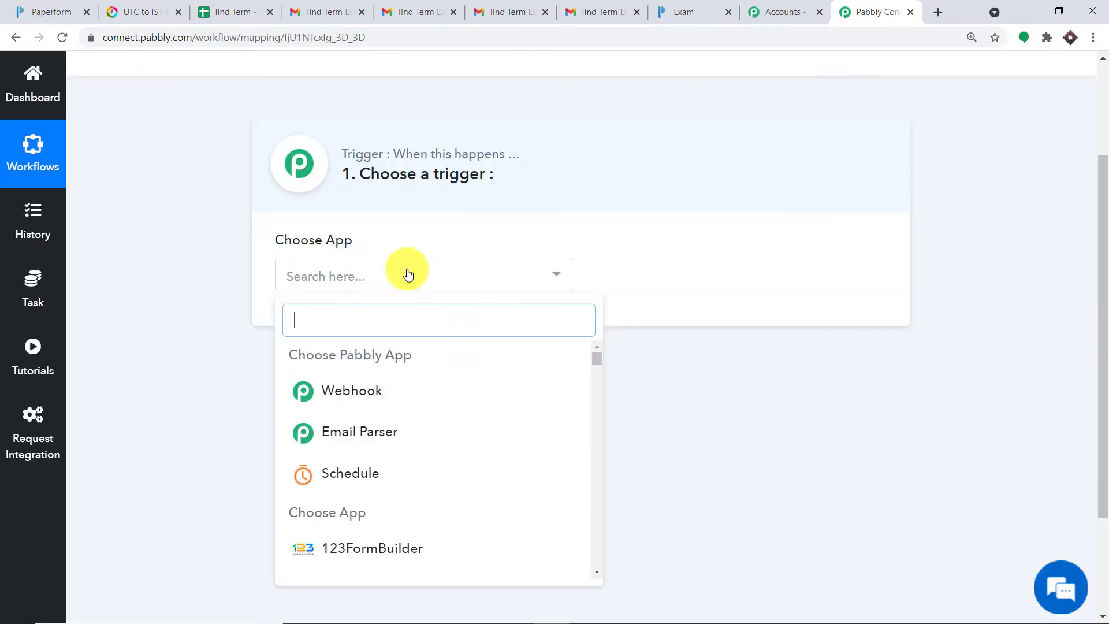
{"action": "type", "text": "schd"}
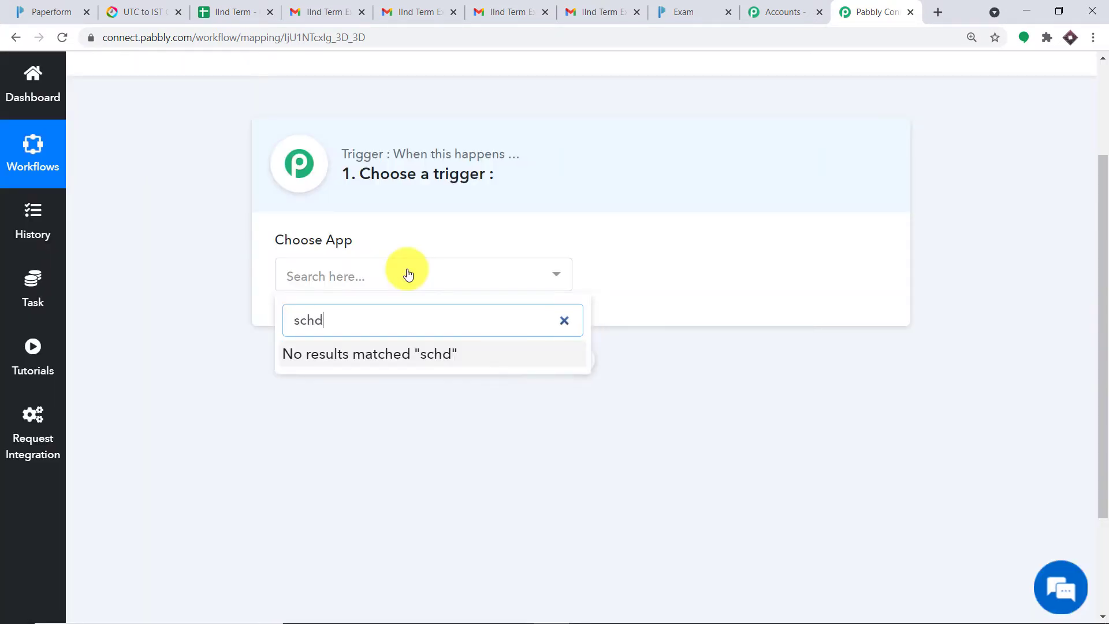
{"action": "key", "text": "BackSpace"}
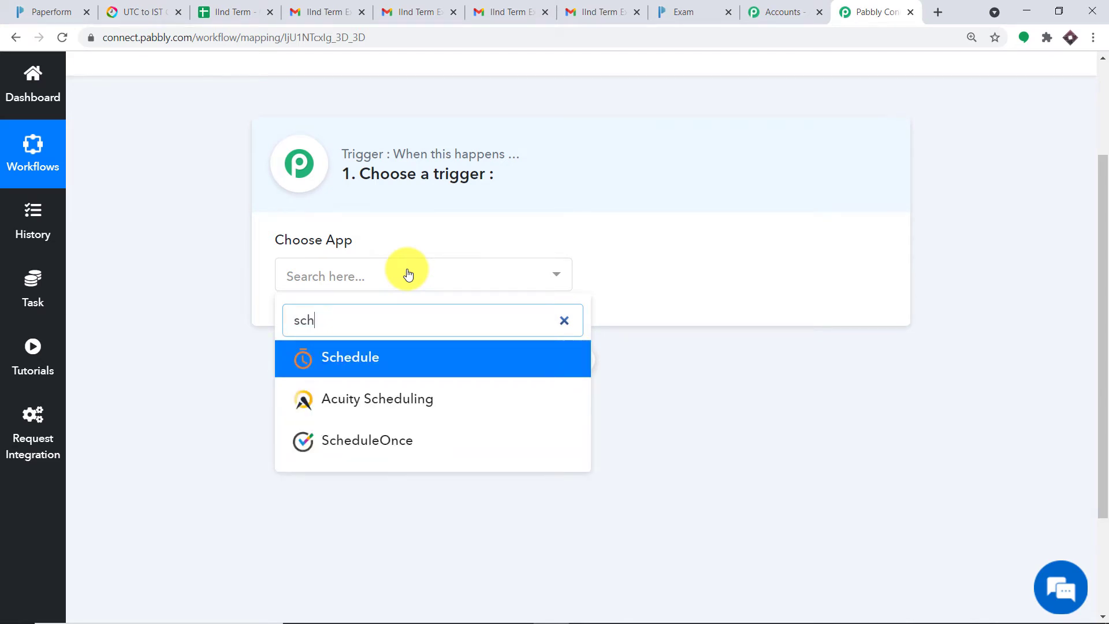
{"action": "left_click", "coordinate": [404, 359]}
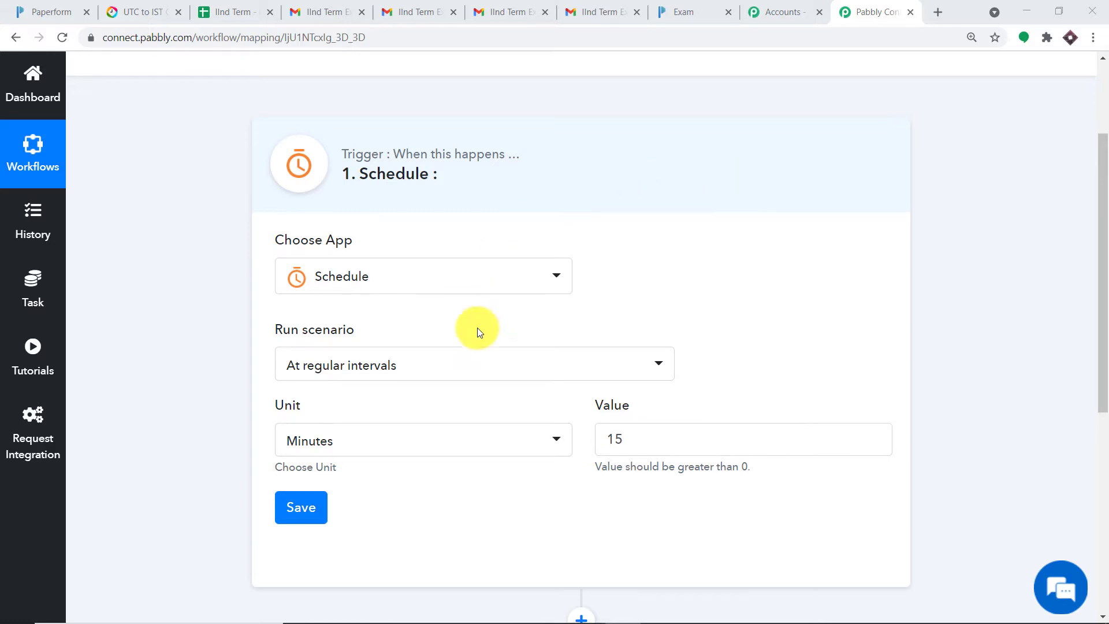
{"action": "left_click", "coordinate": [471, 365]}
{"action": "left_click", "coordinate": [395, 478]}
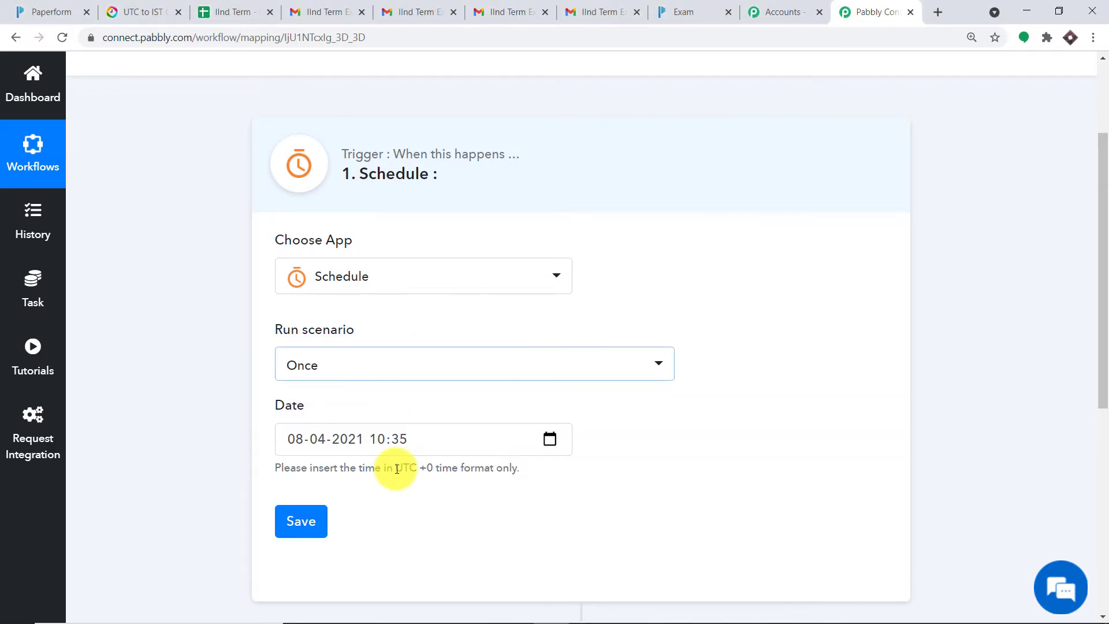
{"action": "scroll", "coordinate": [1104, 428], "scroll_direction": "down", "scroll_amount": 2}
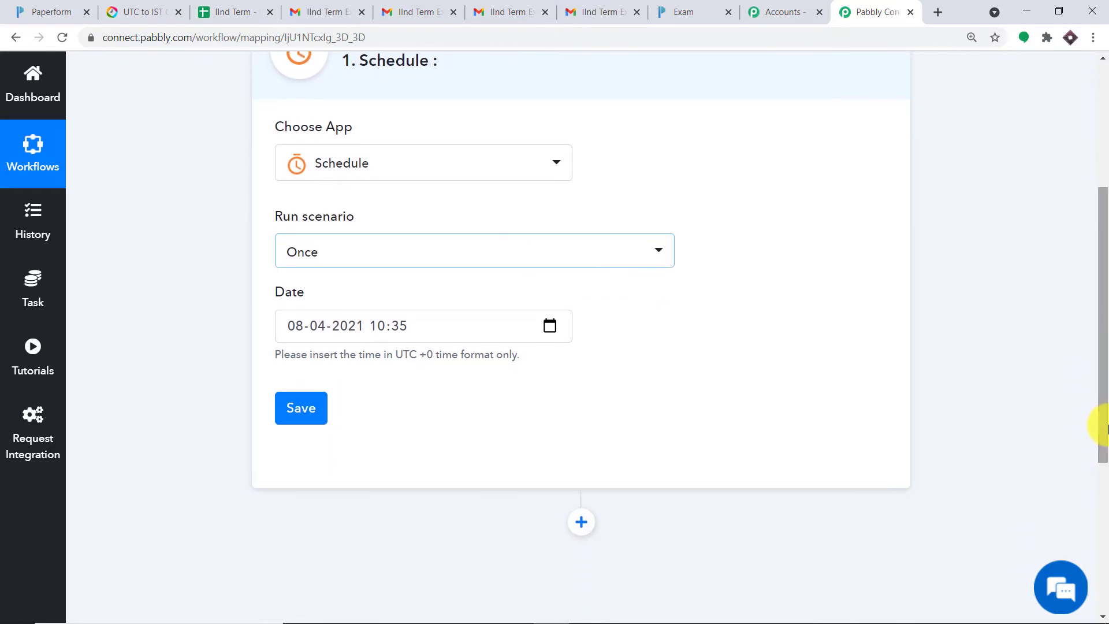
{"action": "left_click_drag", "start_coordinate": [1105, 431], "coordinate": [1082, 388]}
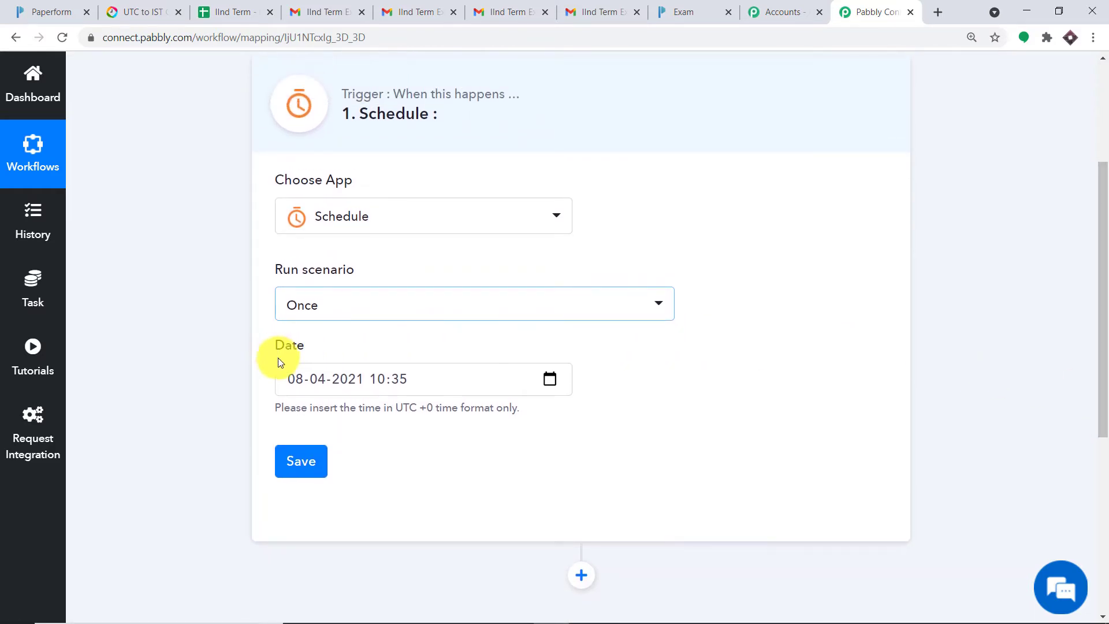
{"action": "left_click", "coordinate": [336, 377]}
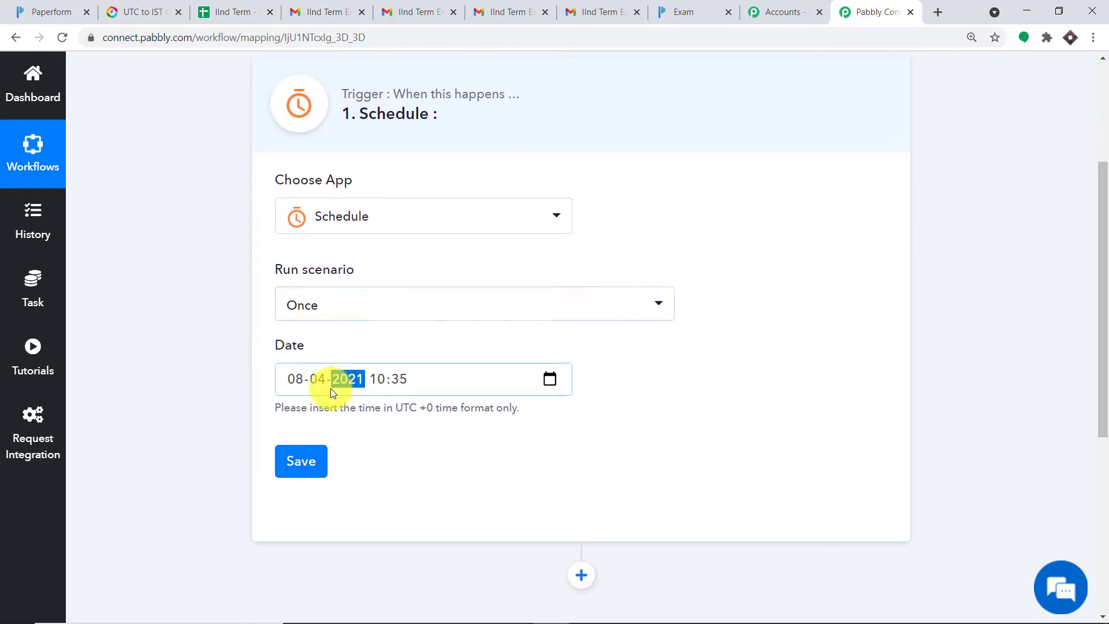
{"action": "left_click", "coordinate": [619, 483]}
{"action": "mouse_move", "coordinate": [933, 614]}
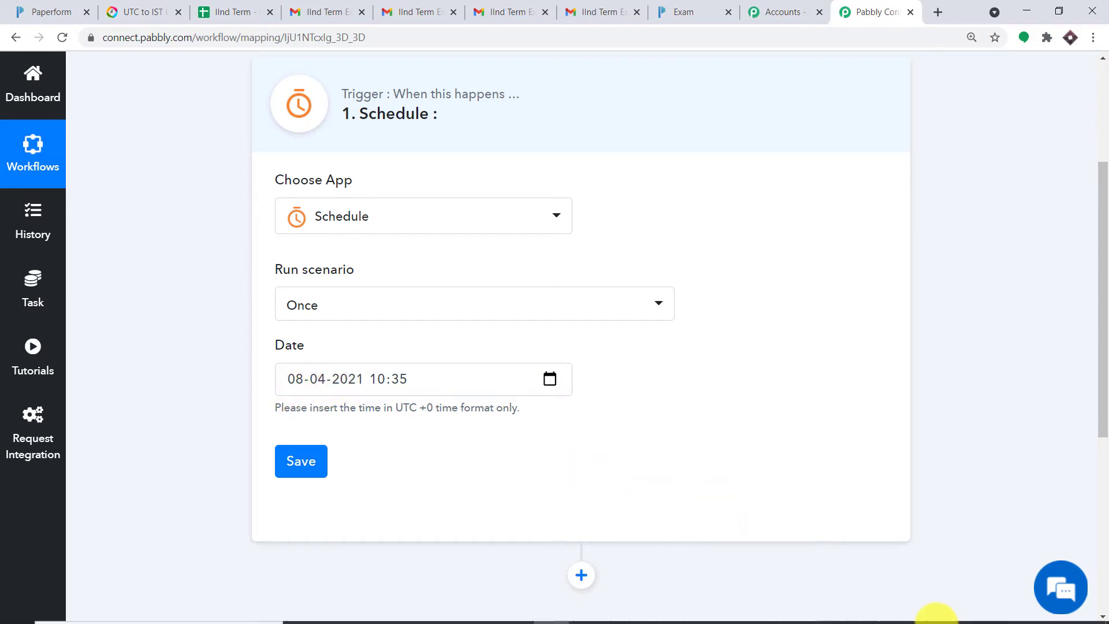
{"action": "mouse_move", "coordinate": [1060, 616]}
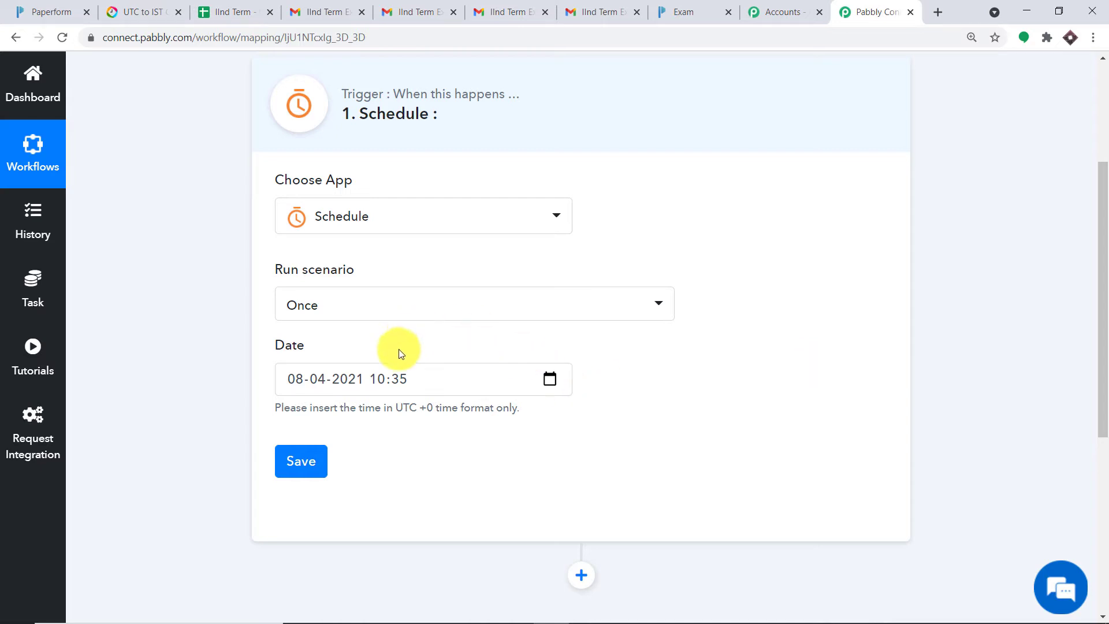
{"action": "left_click", "coordinate": [377, 381]}
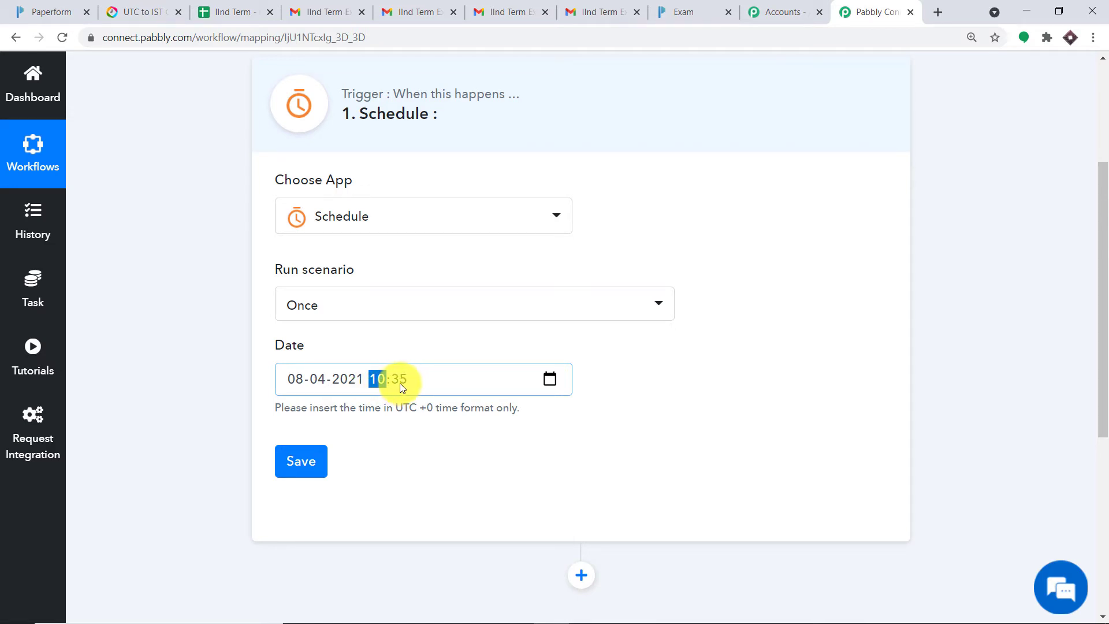
{"action": "key", "text": "Right"}
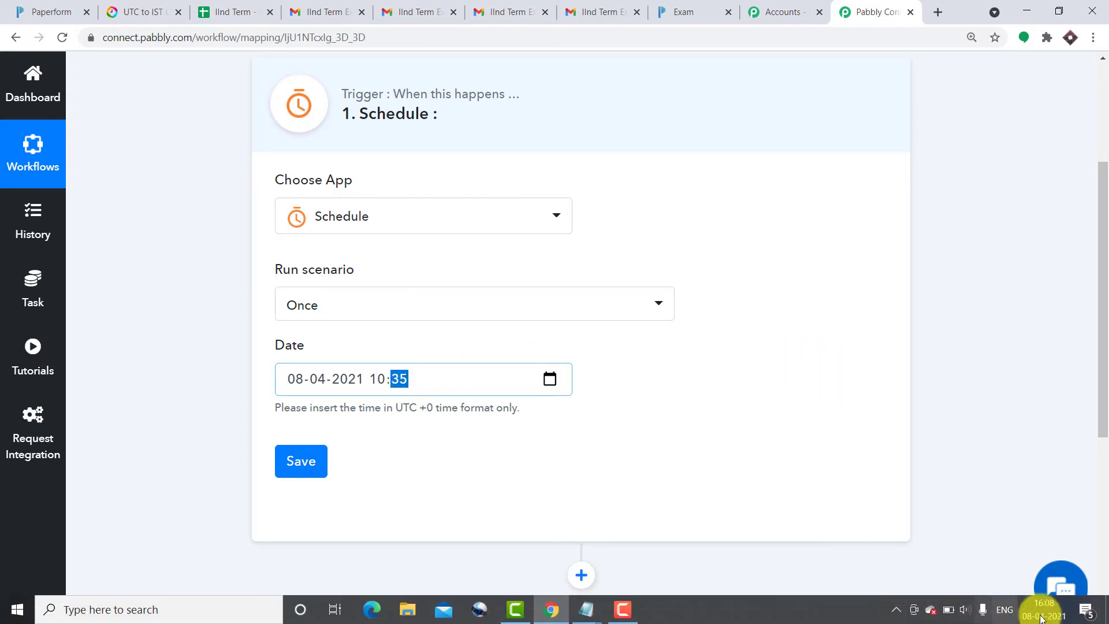
{"action": "left_click", "coordinate": [957, 270]}
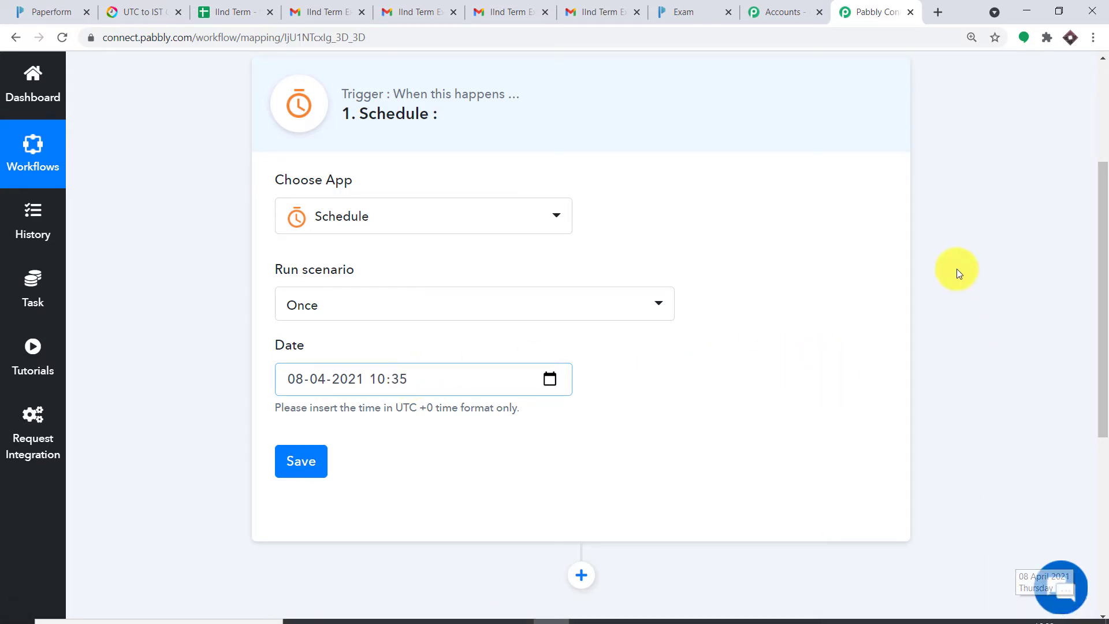
{"action": "left_click", "coordinate": [141, 12]}
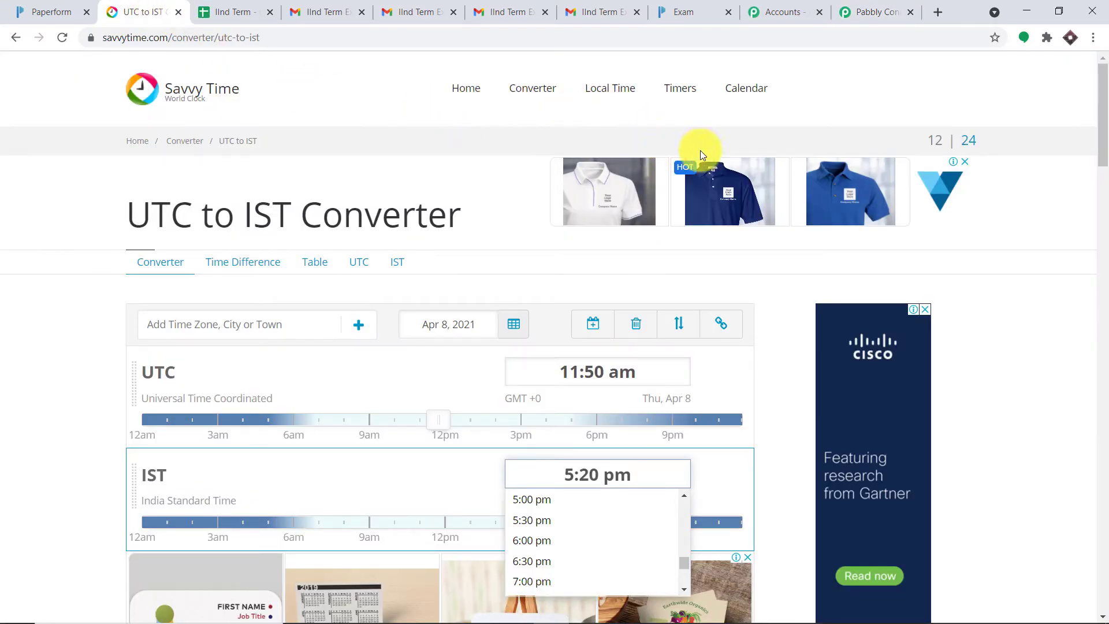
Step: Confirm in Savvy Time that 5:20 pm IST on Apr 8, 2021 is 11:50 am UTC
{"action": "left_click", "coordinate": [1021, 303]}
{"action": "scroll", "coordinate": [1104, 167], "scroll_direction": "down", "scroll_amount": 3}
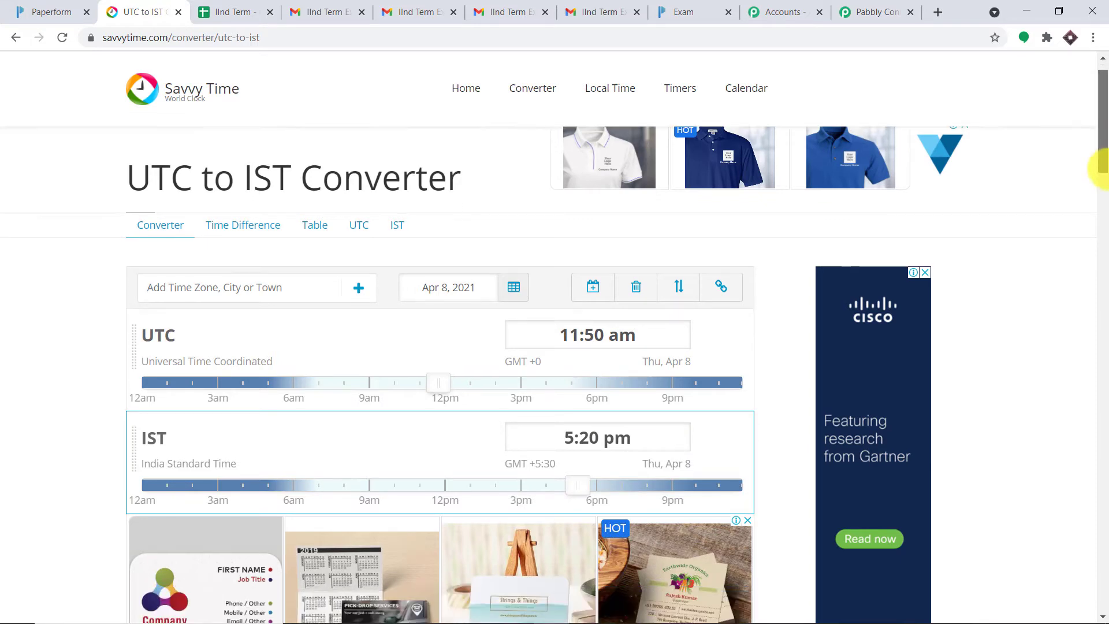
{"action": "scroll", "coordinate": [1104, 174], "scroll_direction": "up", "scroll_amount": 1}
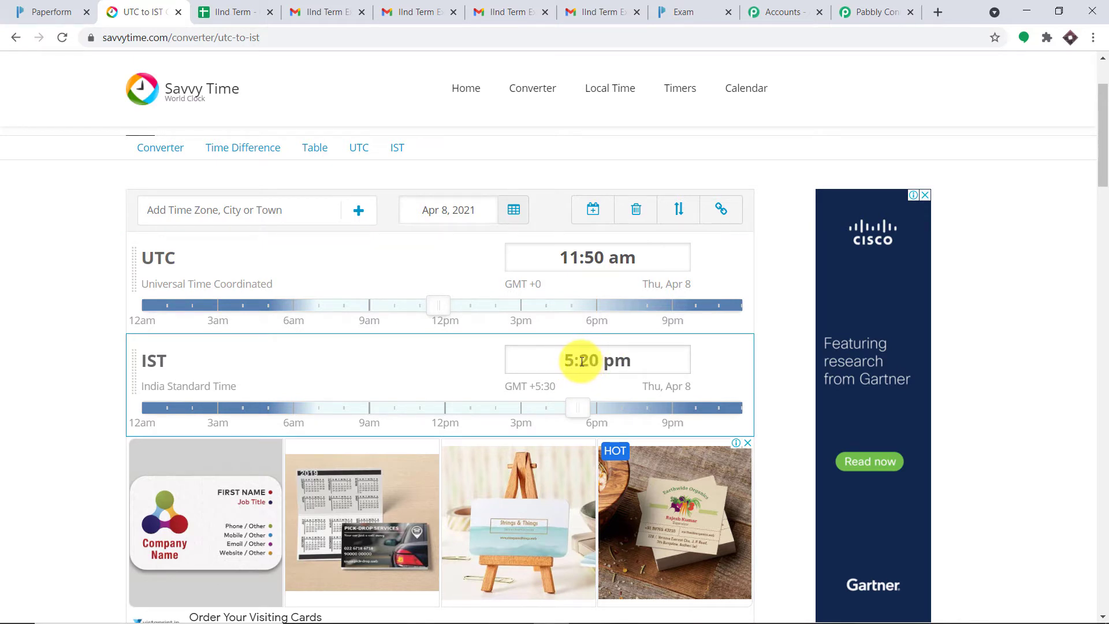
{"action": "left_click", "coordinate": [854, 6]}
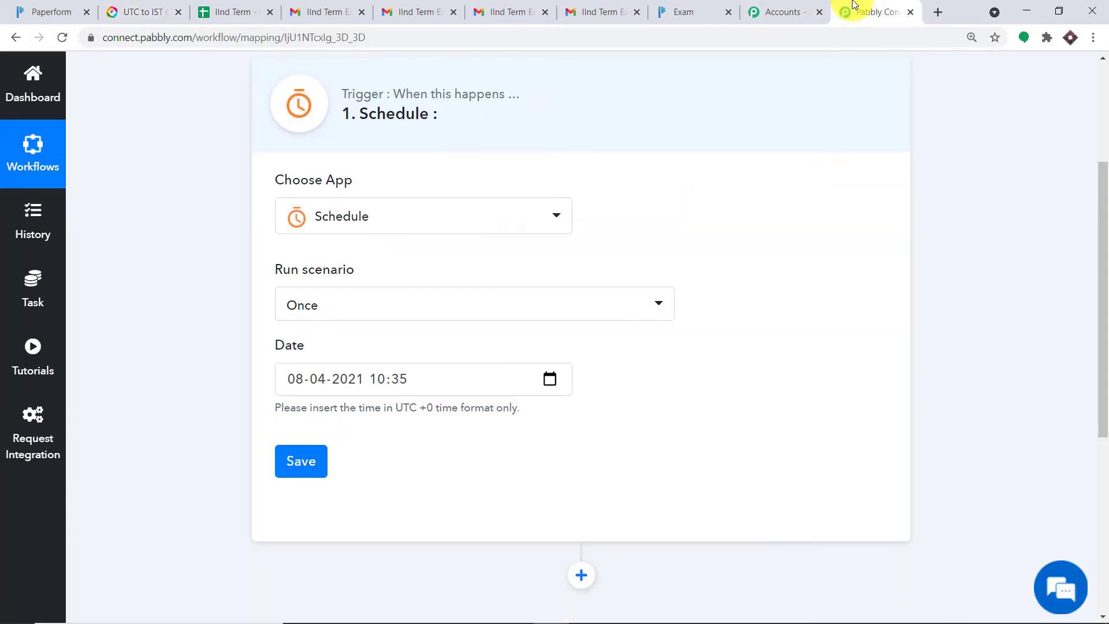
{"action": "left_click", "coordinate": [379, 379]}
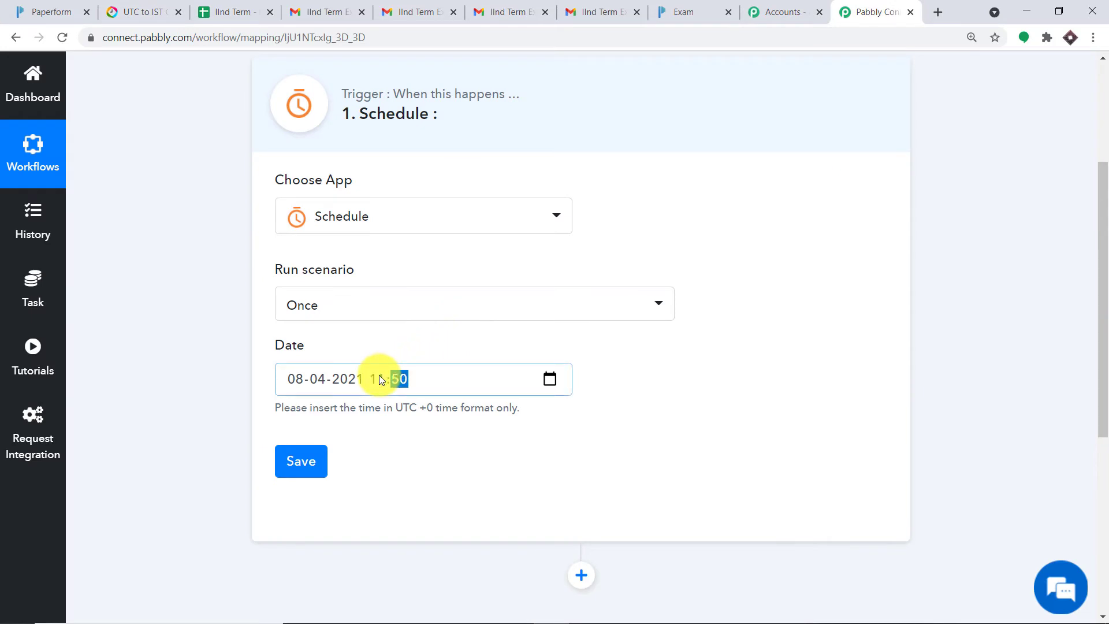
{"action": "left_click", "coordinate": [463, 441]}
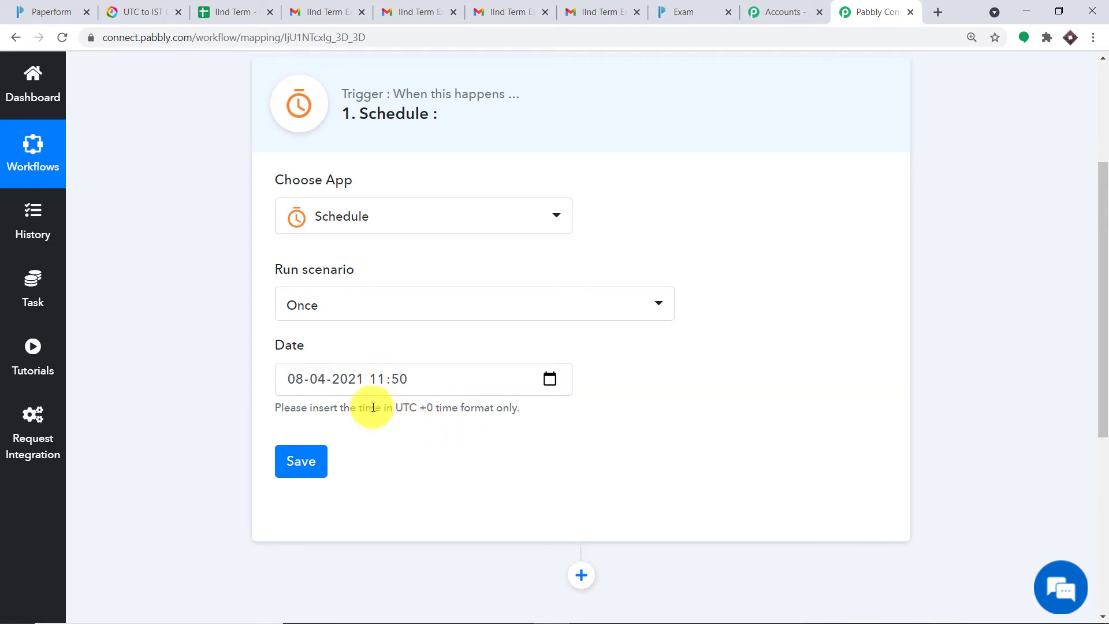
{"action": "scroll", "coordinate": [408, 416], "scroll_direction": "down", "scroll_amount": 1}
{"action": "left_click", "coordinate": [315, 403]}
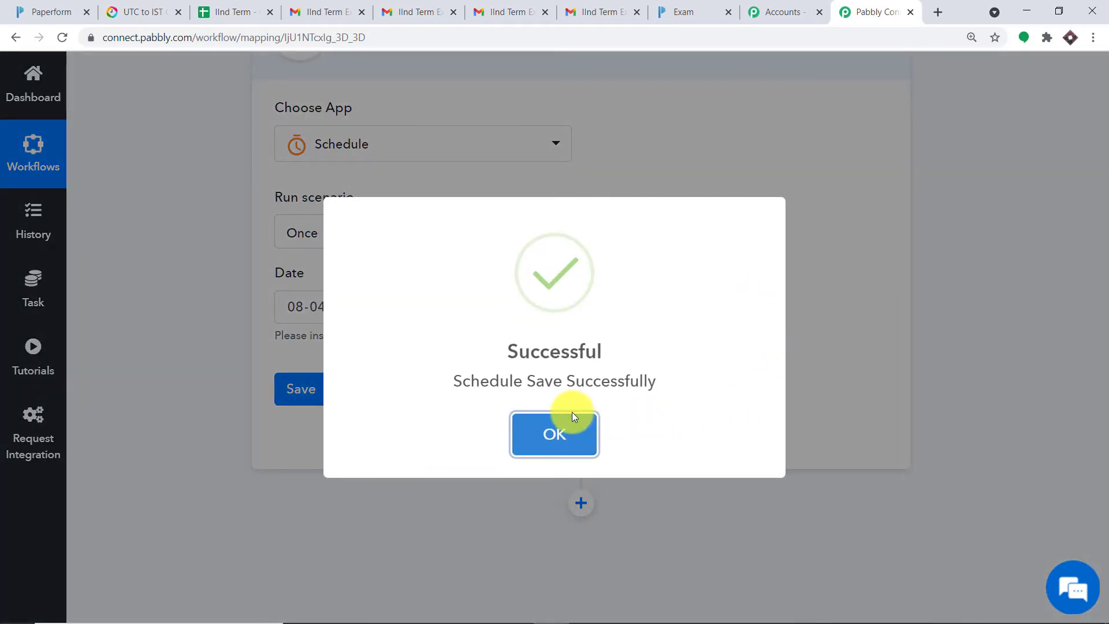
{"action": "left_click", "coordinate": [560, 431]}
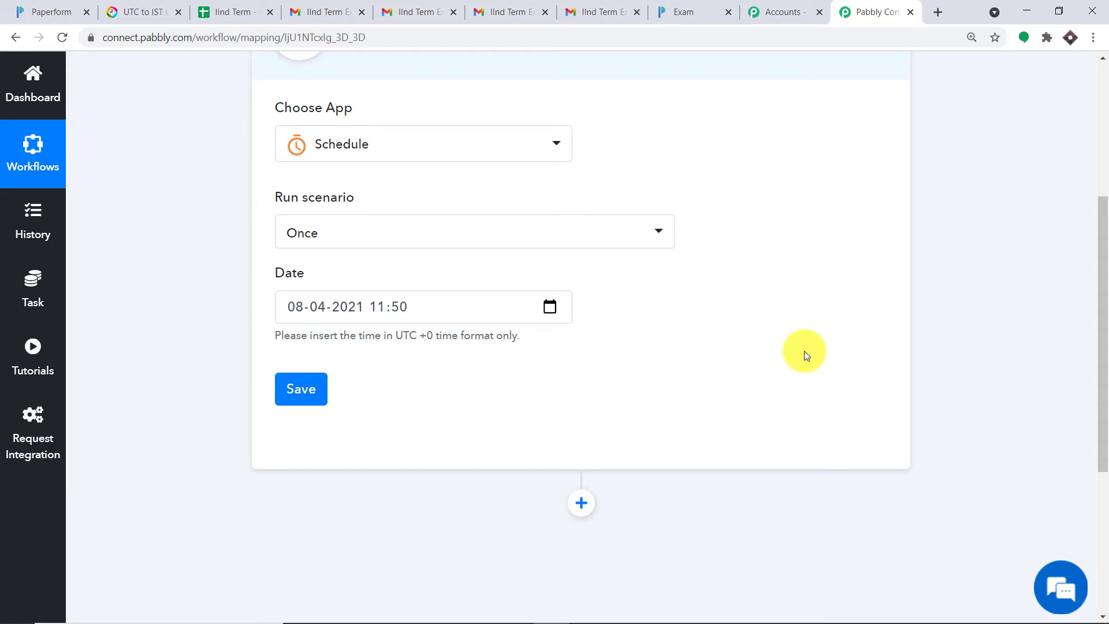
{"action": "left_click", "coordinate": [39, 5]}
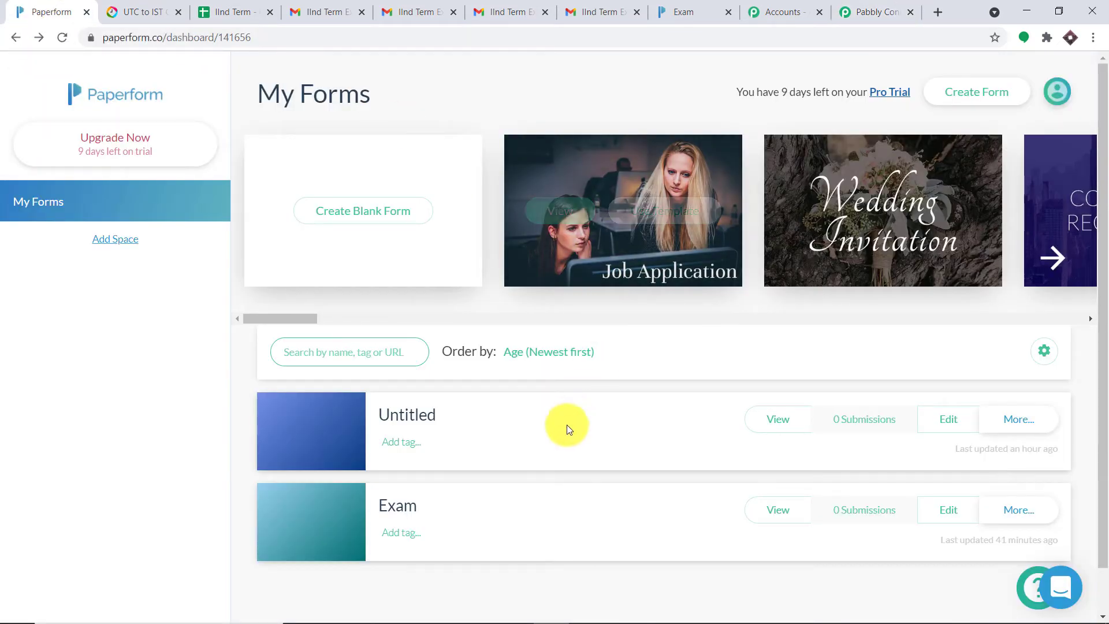
Step: Preview the Exam form's public page, then open the form for editing
{"action": "scroll", "coordinate": [567, 426], "scroll_direction": "down", "scroll_amount": 1}
{"action": "left_click", "coordinate": [778, 461]}
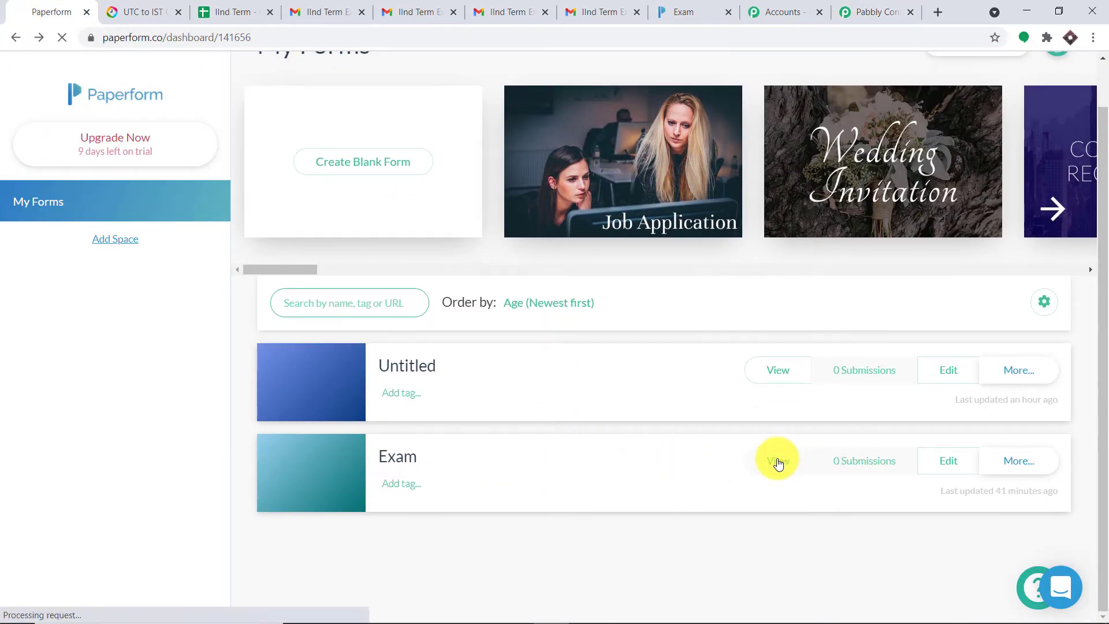
{"action": "left_click", "coordinate": [8, 34]}
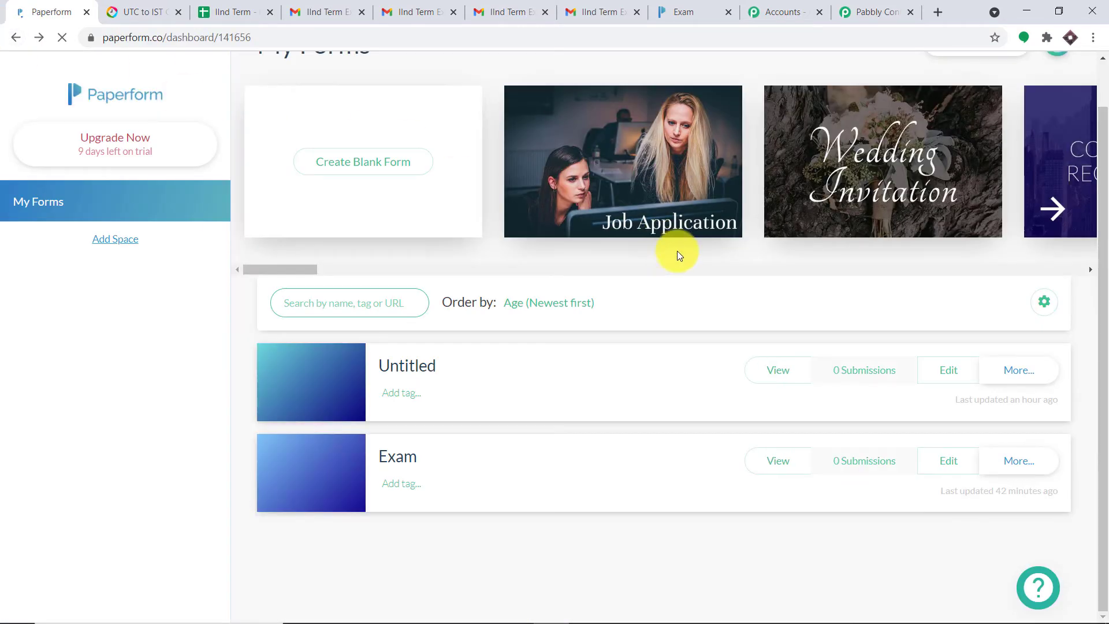
{"action": "left_click", "coordinate": [951, 460]}
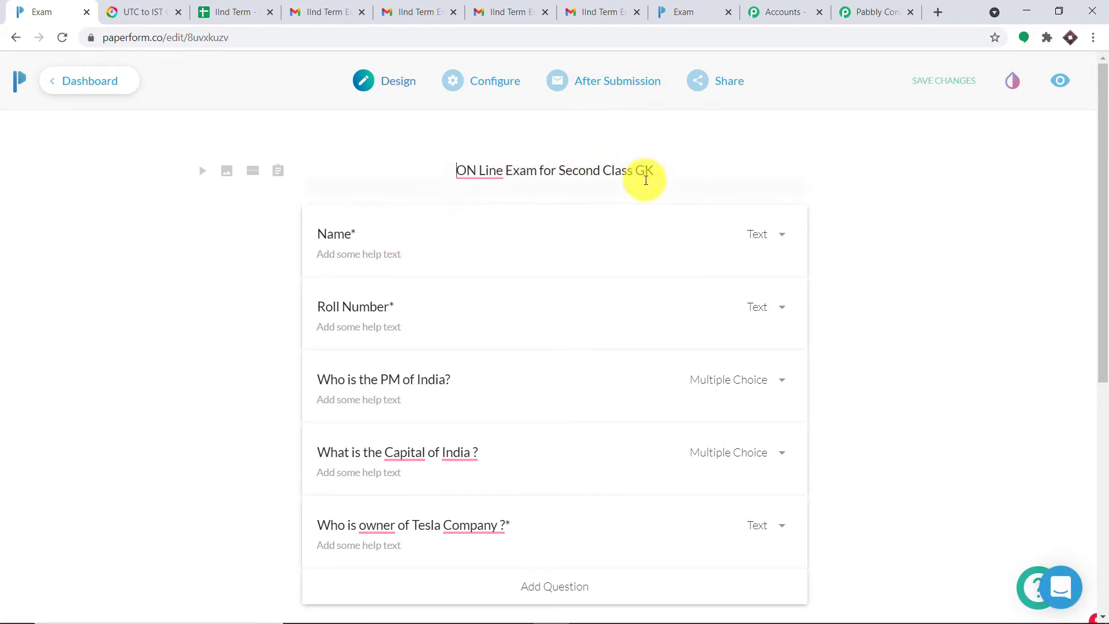
Step: Review the Form Behaviour availability window: 04/08/2021, 5:30 PM to 6:00 PM
{"action": "scroll", "coordinate": [658, 188], "scroll_direction": "down", "scroll_amount": 2}
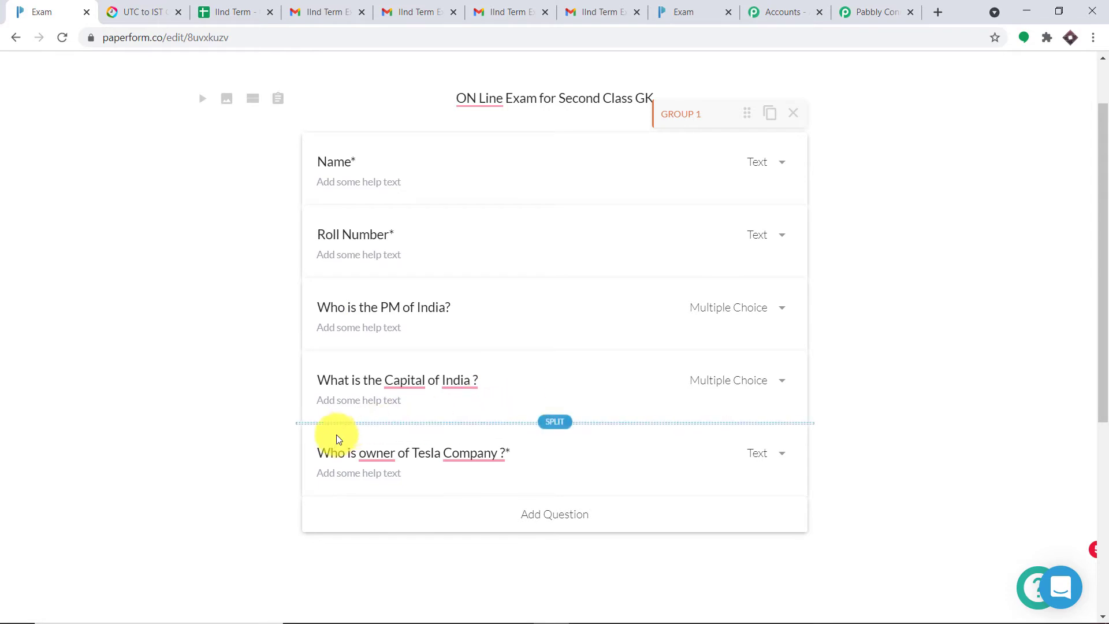
{"action": "scroll", "coordinate": [536, 287], "scroll_direction": "up", "scroll_amount": 2}
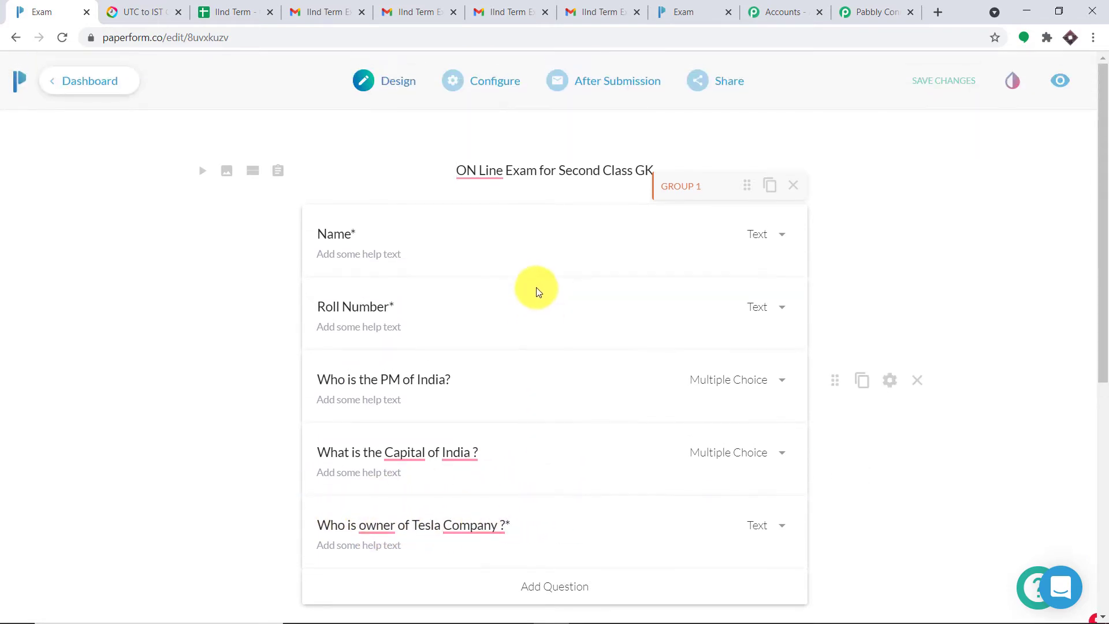
{"action": "mouse_move", "coordinate": [479, 89]}
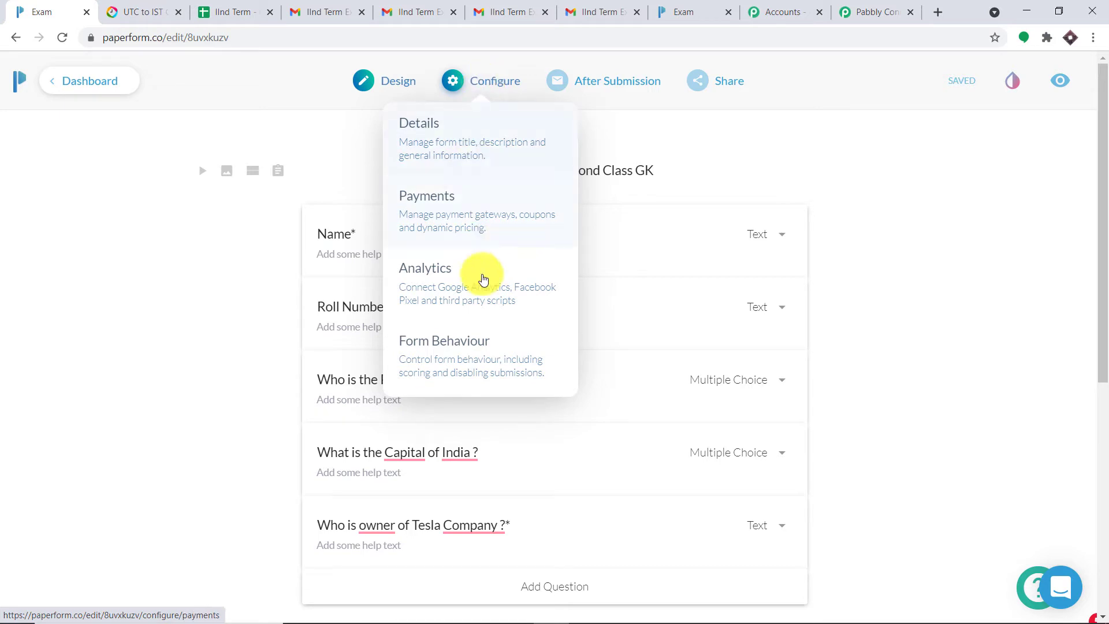
{"action": "left_click", "coordinate": [460, 354]}
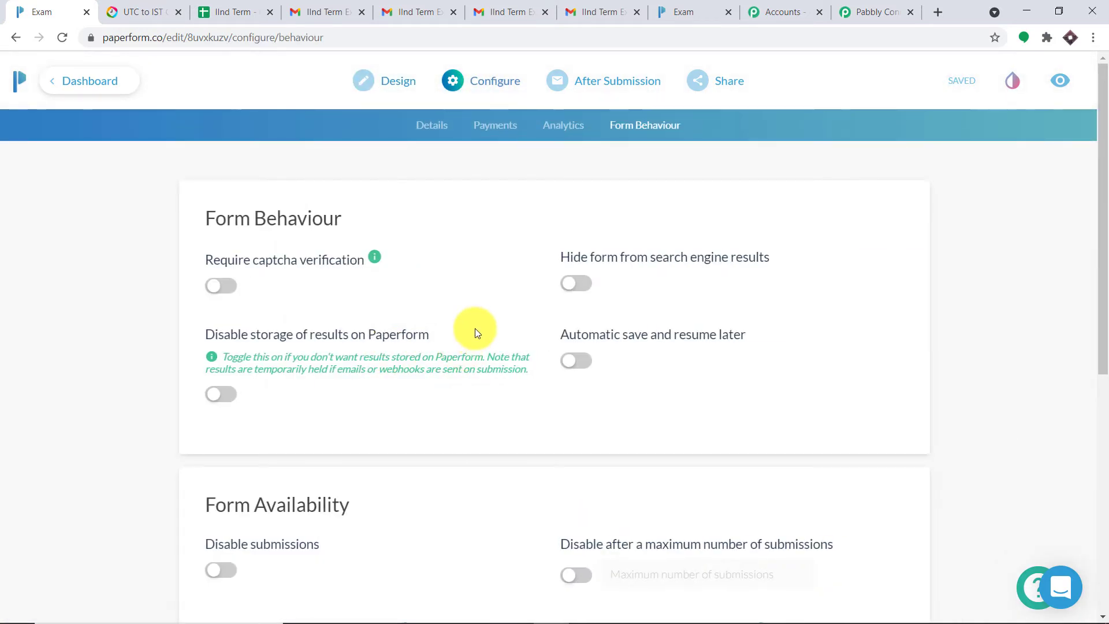
{"action": "scroll", "coordinate": [471, 277], "scroll_direction": "down", "scroll_amount": 6}
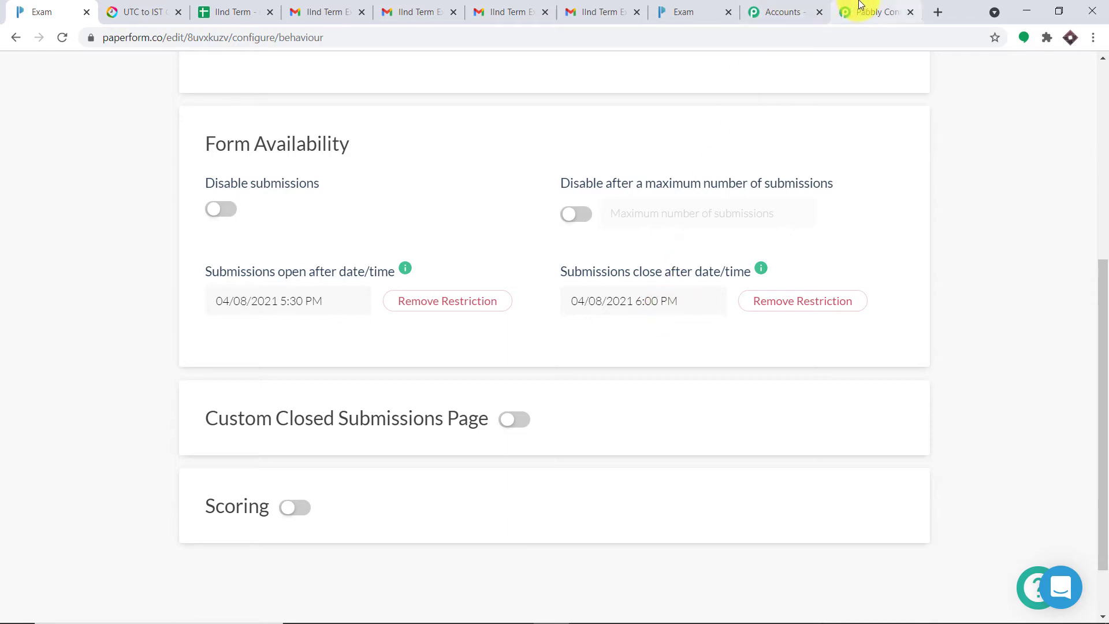
{"action": "left_click", "coordinate": [873, 16]}
{"action": "scroll", "coordinate": [666, 349], "scroll_direction": "down", "scroll_amount": 3}
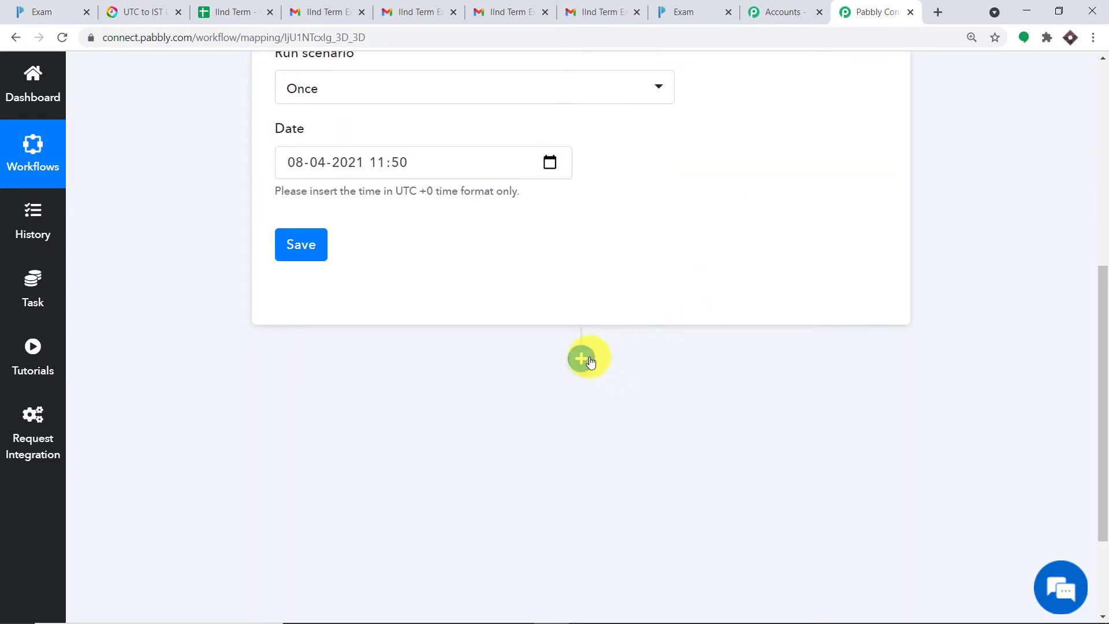
Step: Add a new action step below the Schedule trigger, glancing at the student spreadsheet
{"action": "left_click", "coordinate": [582, 359]}
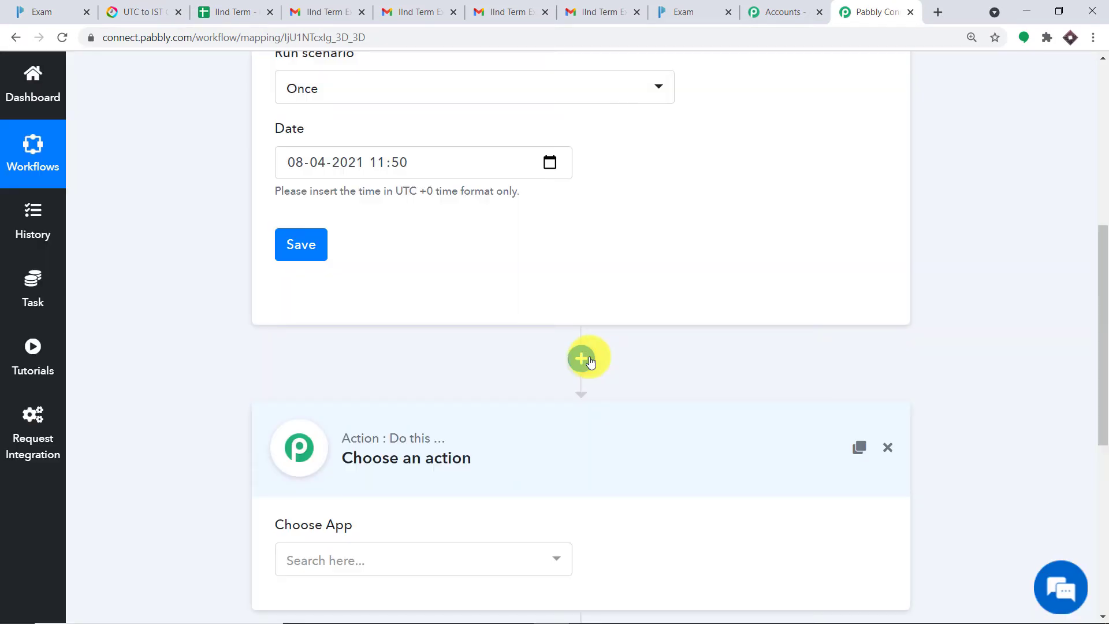
{"action": "scroll", "coordinate": [563, 365], "scroll_direction": "down", "scroll_amount": 3}
{"action": "left_click", "coordinate": [232, 12]}
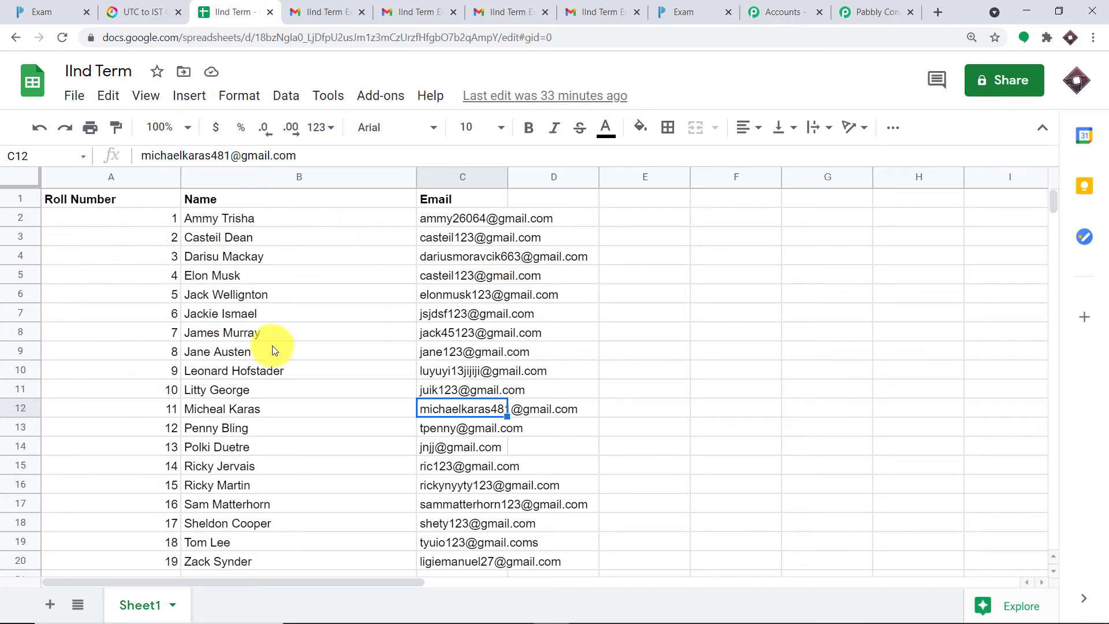
{"action": "left_click", "coordinate": [852, 13]}
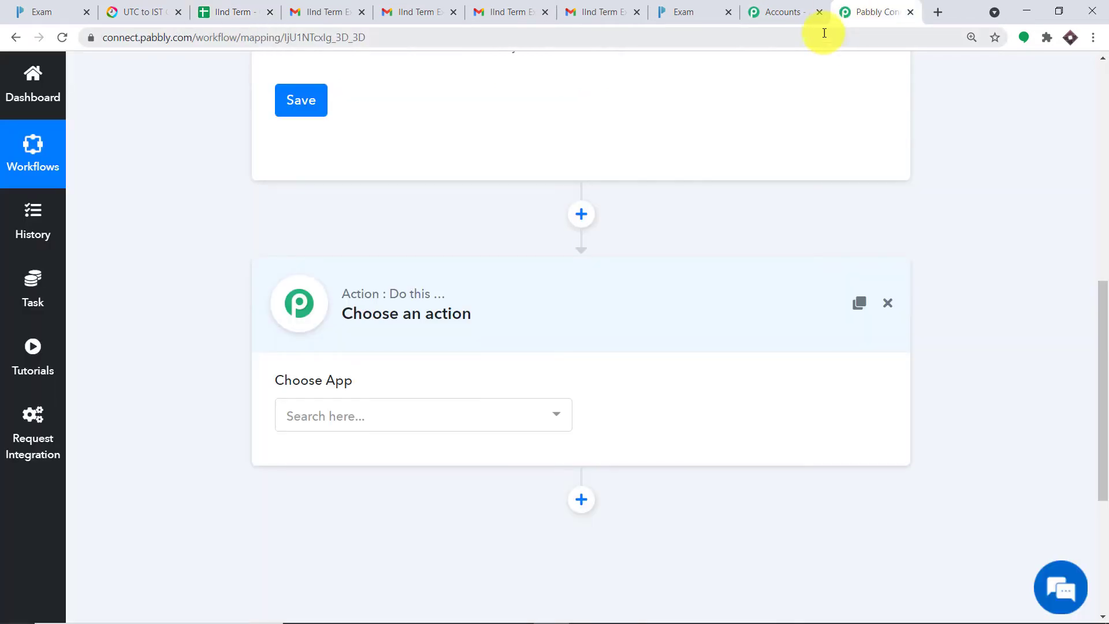
Step: Set the action app to Google Sheets with the Get Row(s) event
{"action": "left_click", "coordinate": [400, 418]}
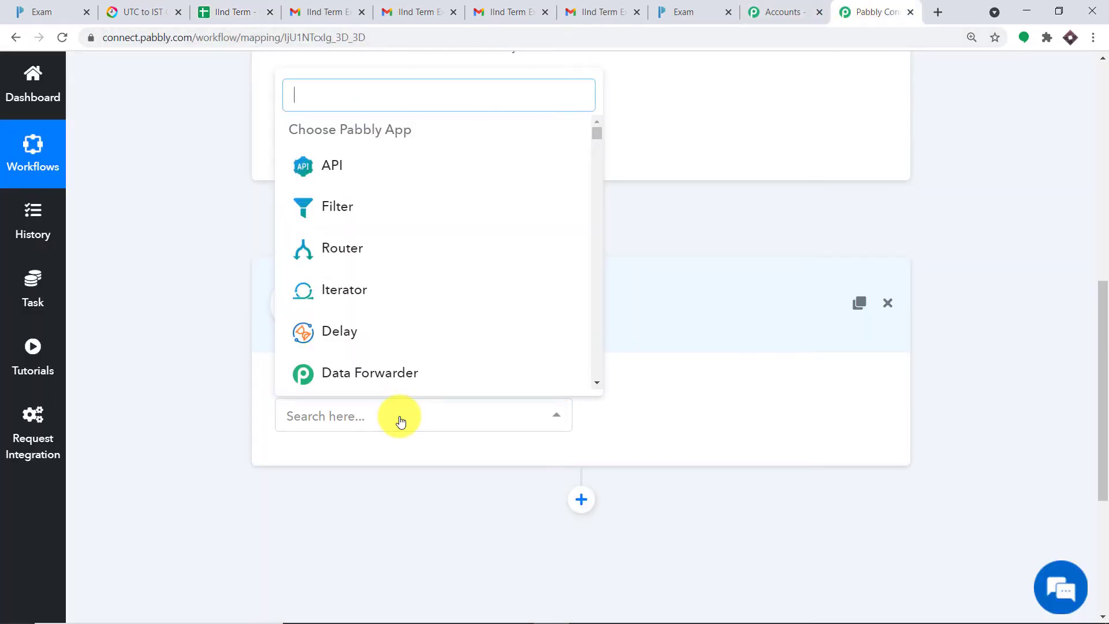
{"action": "type", "text": "goog"}
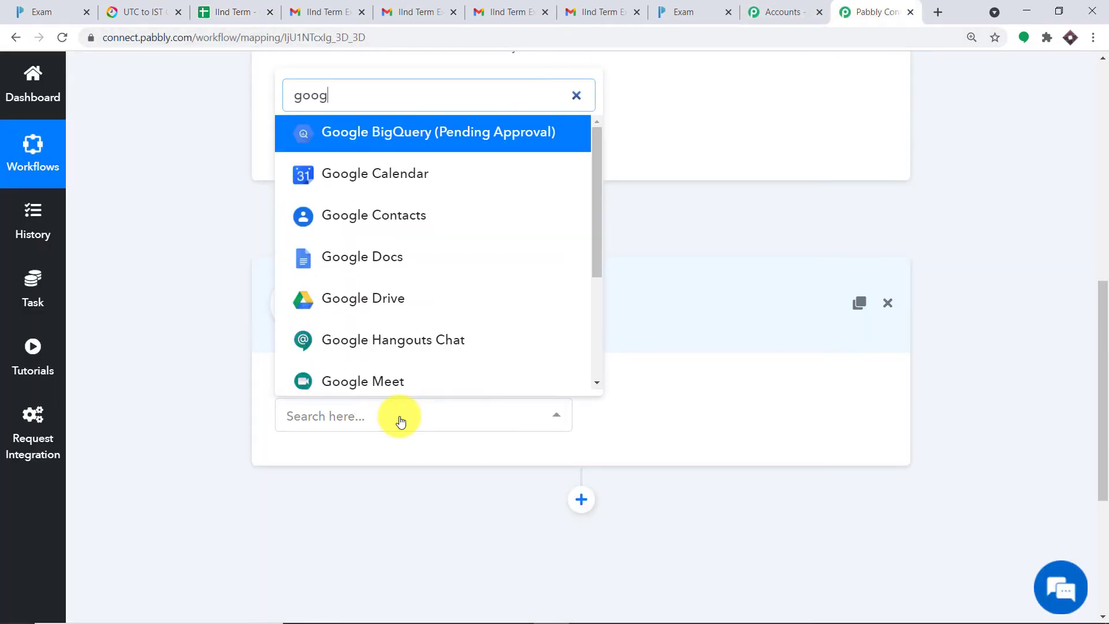
{"action": "type", "text": "le shee"}
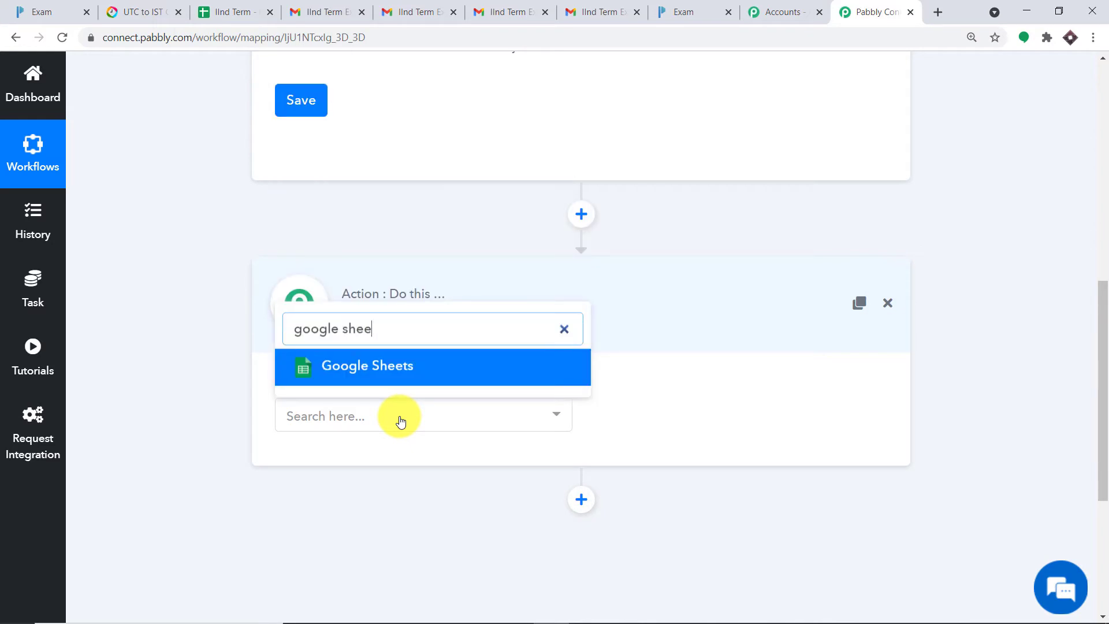
{"action": "left_click", "coordinate": [414, 375]}
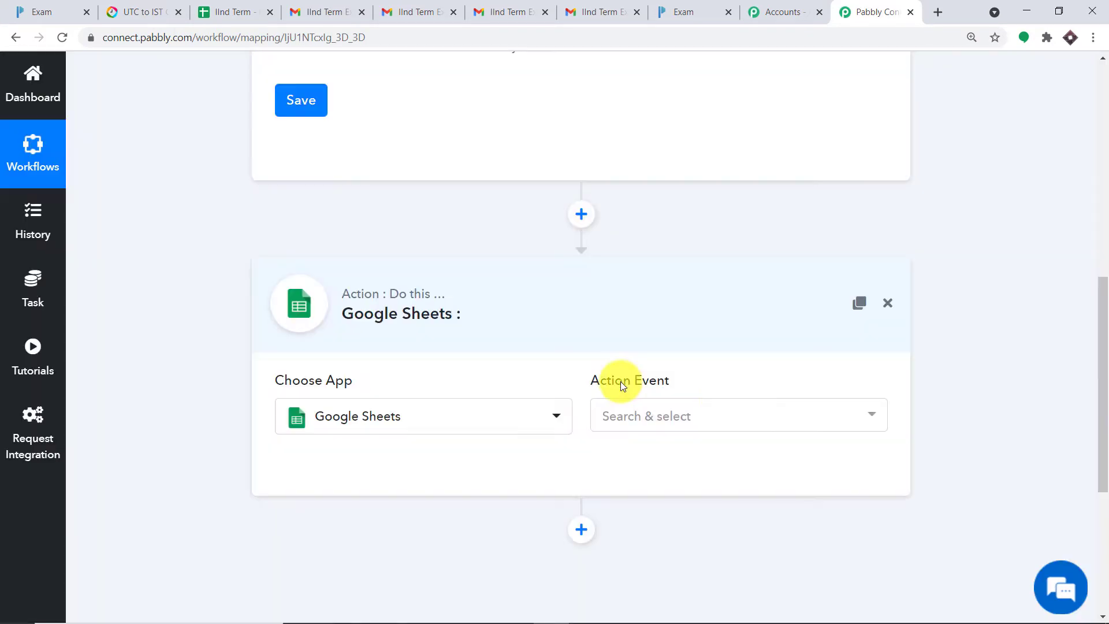
{"action": "left_click", "coordinate": [722, 406]}
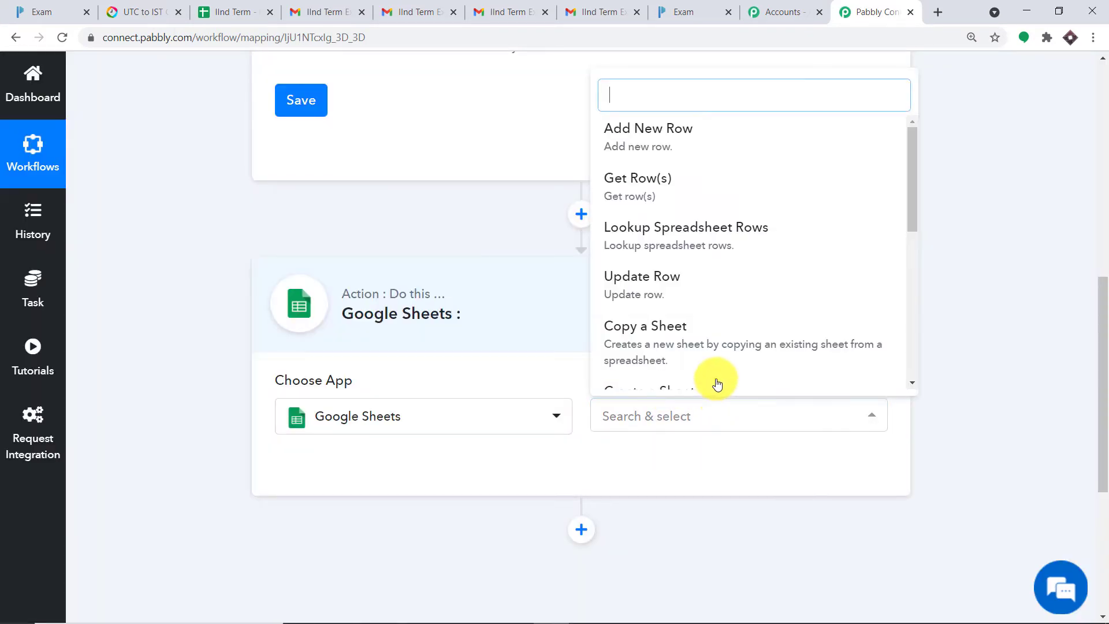
{"action": "left_click", "coordinate": [678, 192]}
{"action": "scroll", "coordinate": [428, 278], "scroll_direction": "down", "scroll_amount": 3}
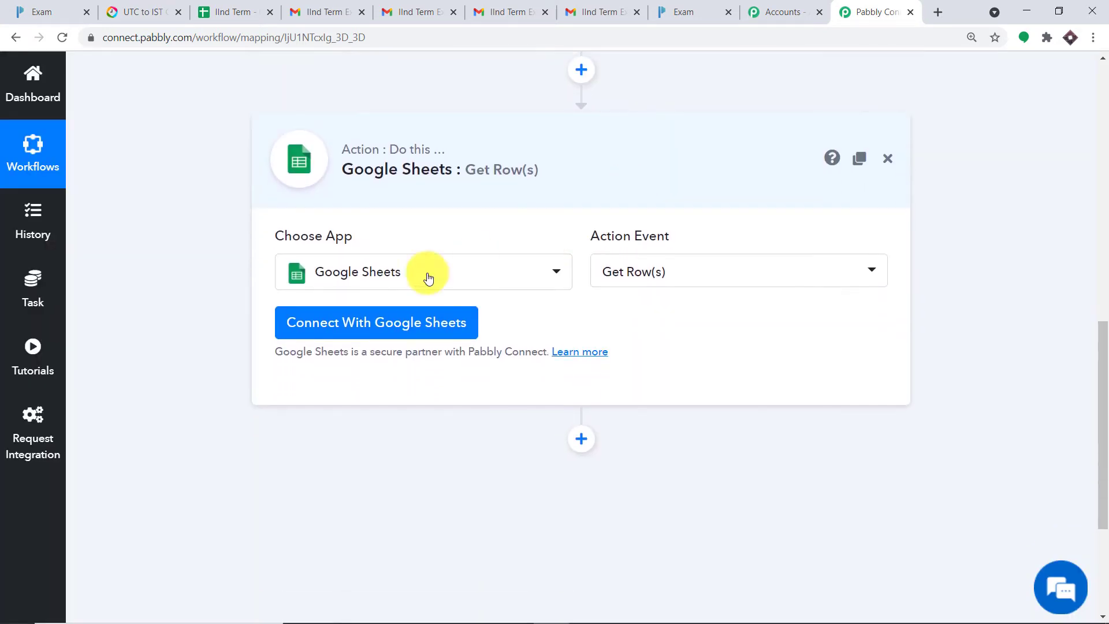
Step: Sign in with the Google account and allow access, connecting Get Row(s) to Google Sheets
{"action": "left_click", "coordinate": [335, 323]}
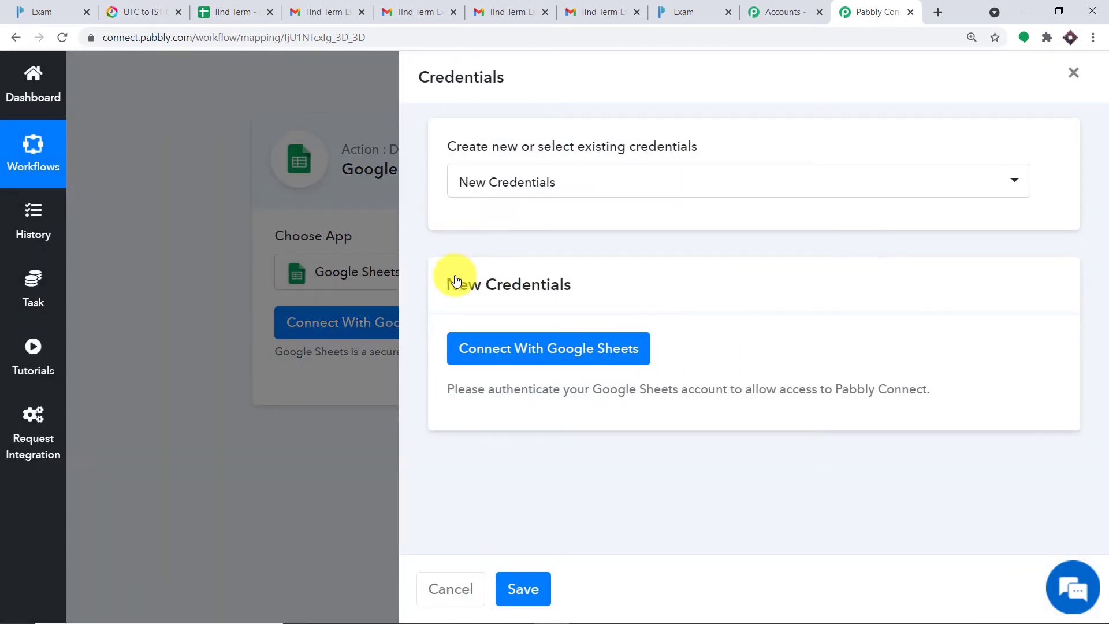
{"action": "left_click", "coordinate": [566, 349]}
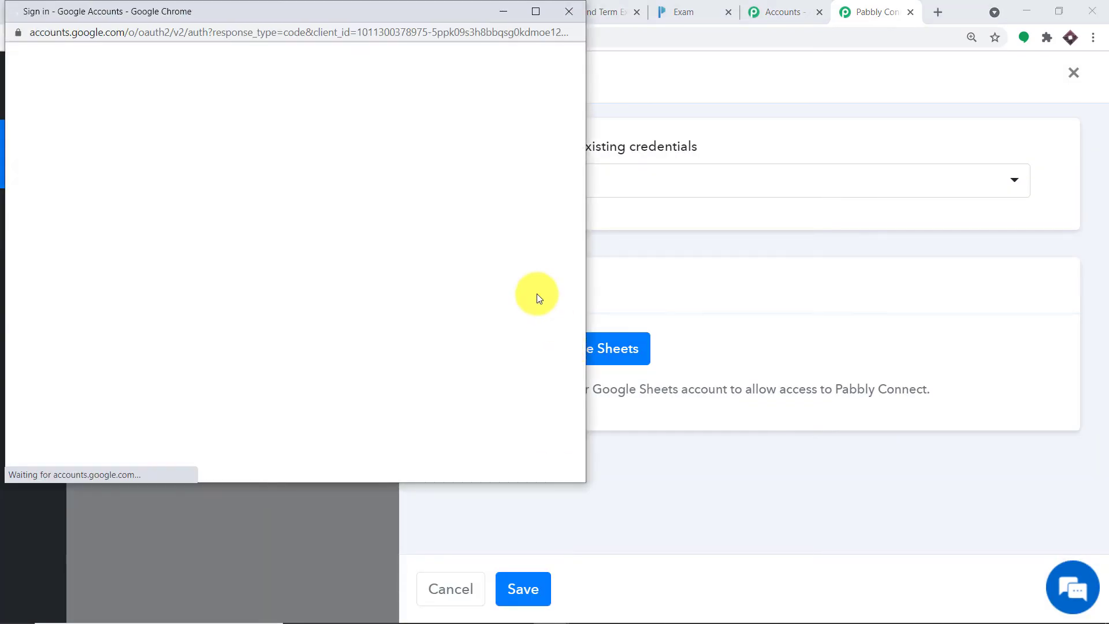
{"action": "left_click_drag", "start_coordinate": [339, 8], "coordinate": [882, 57]}
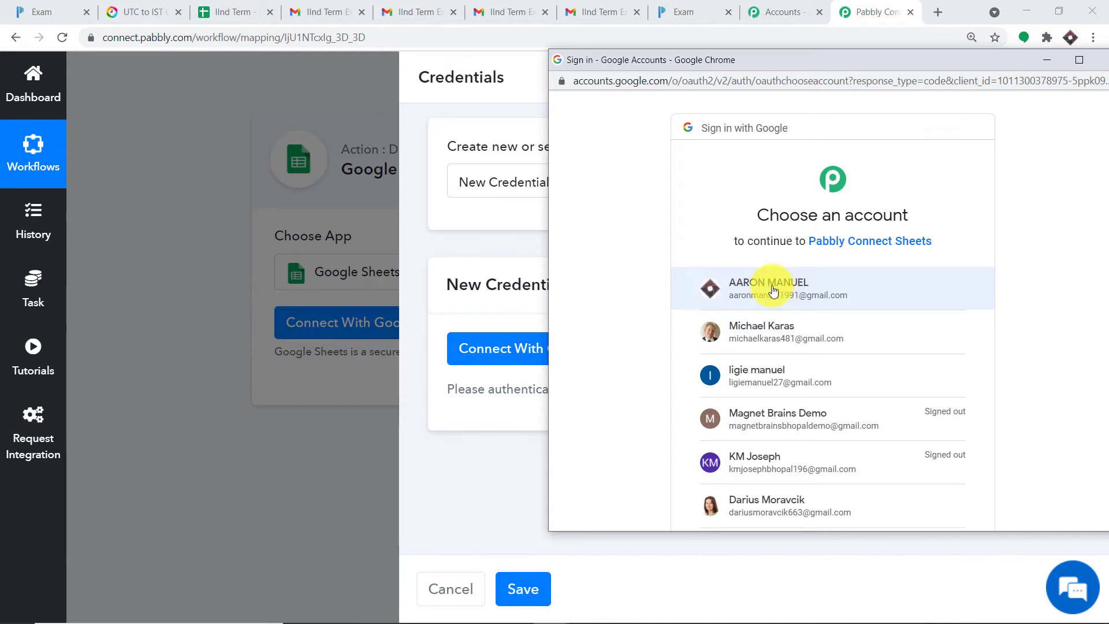
{"action": "left_click", "coordinate": [774, 289]}
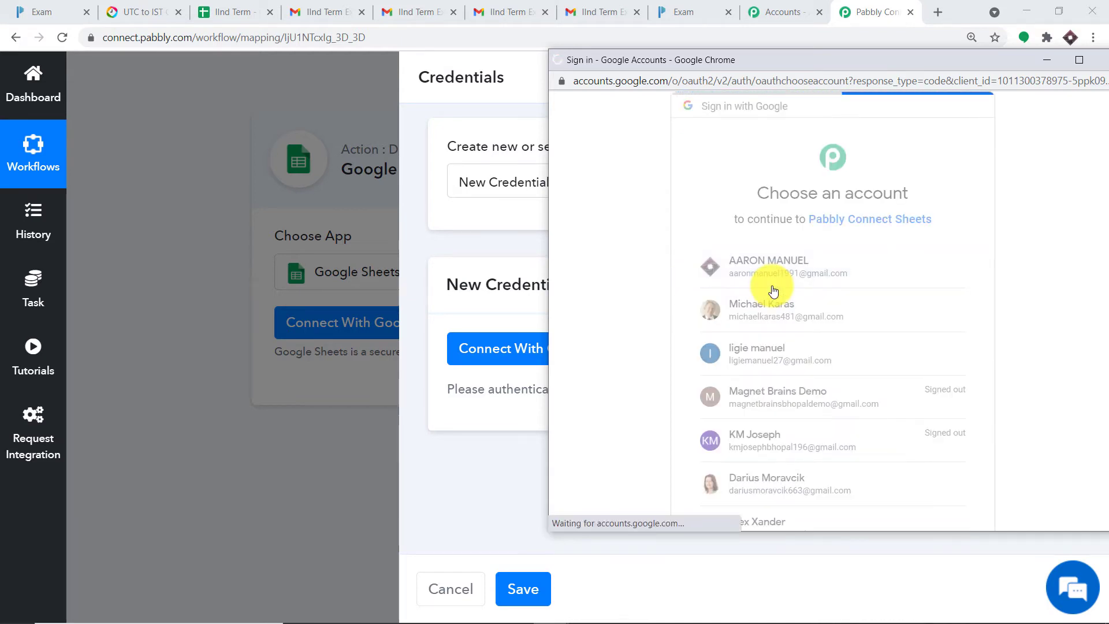
{"action": "scroll", "coordinate": [821, 283], "scroll_direction": "down", "scroll_amount": 2}
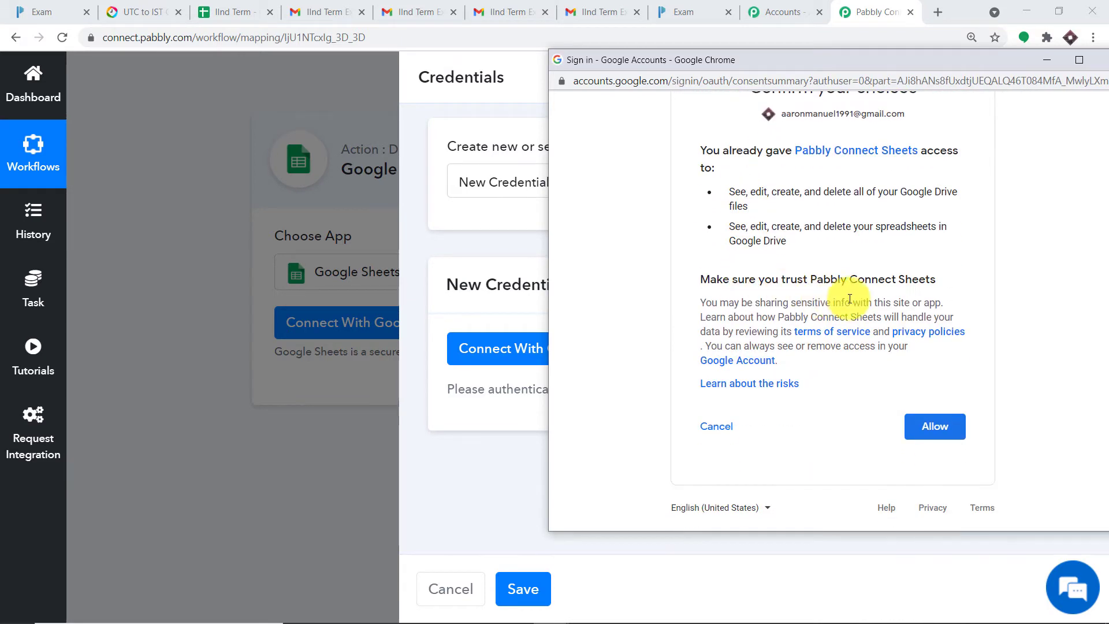
{"action": "left_click_drag", "start_coordinate": [876, 63], "coordinate": [802, 52]}
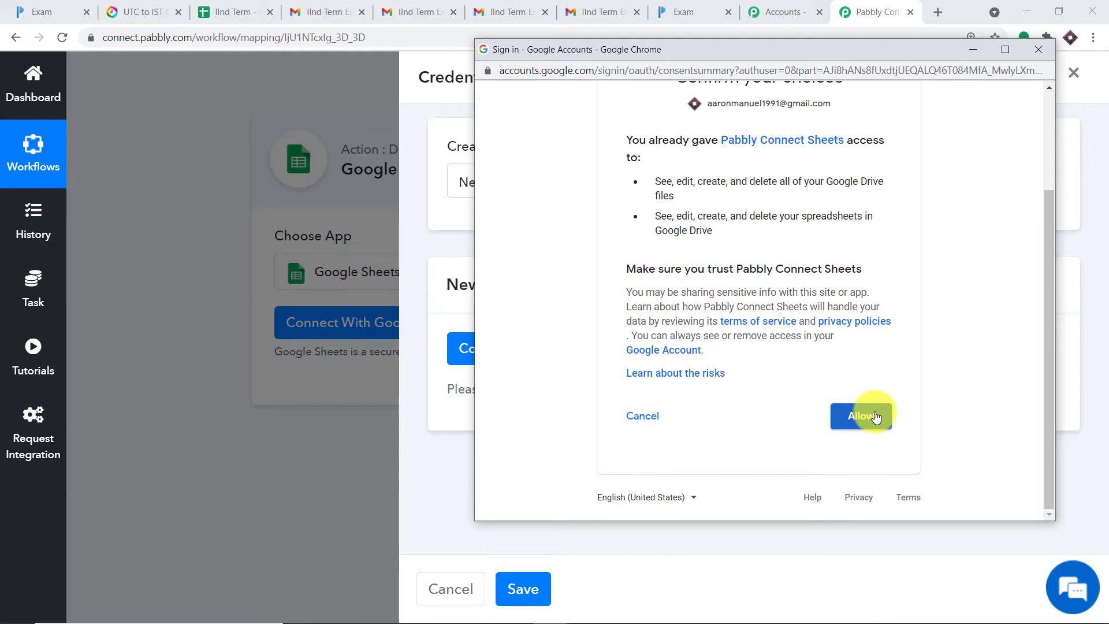
{"action": "left_click", "coordinate": [875, 416]}
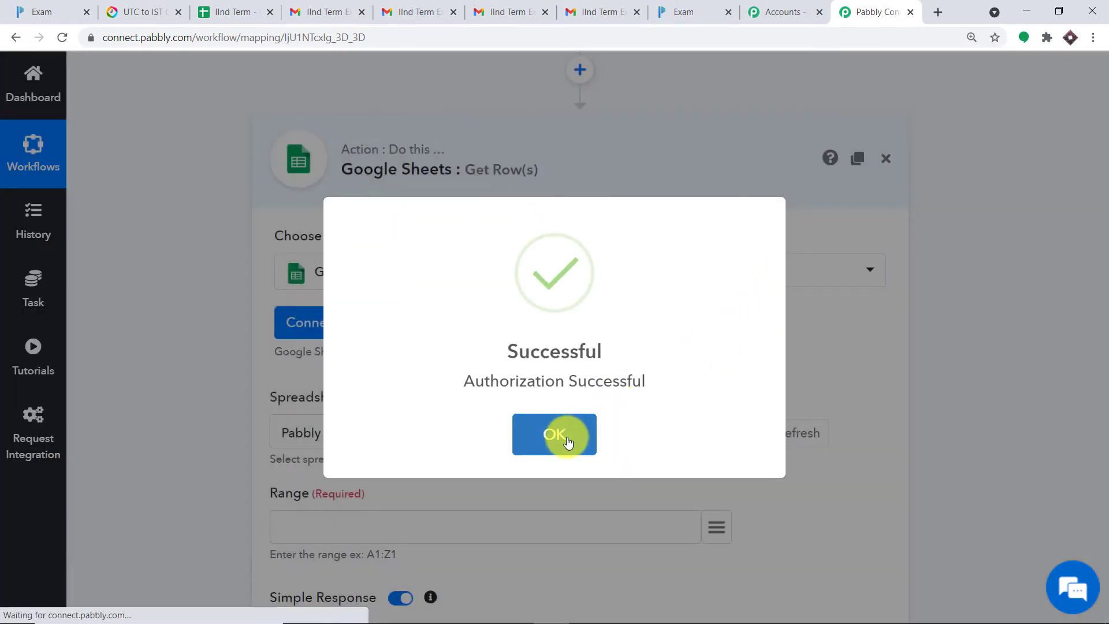
{"action": "left_click", "coordinate": [567, 441]}
{"action": "scroll", "coordinate": [542, 325], "scroll_direction": "down", "scroll_amount": 1}
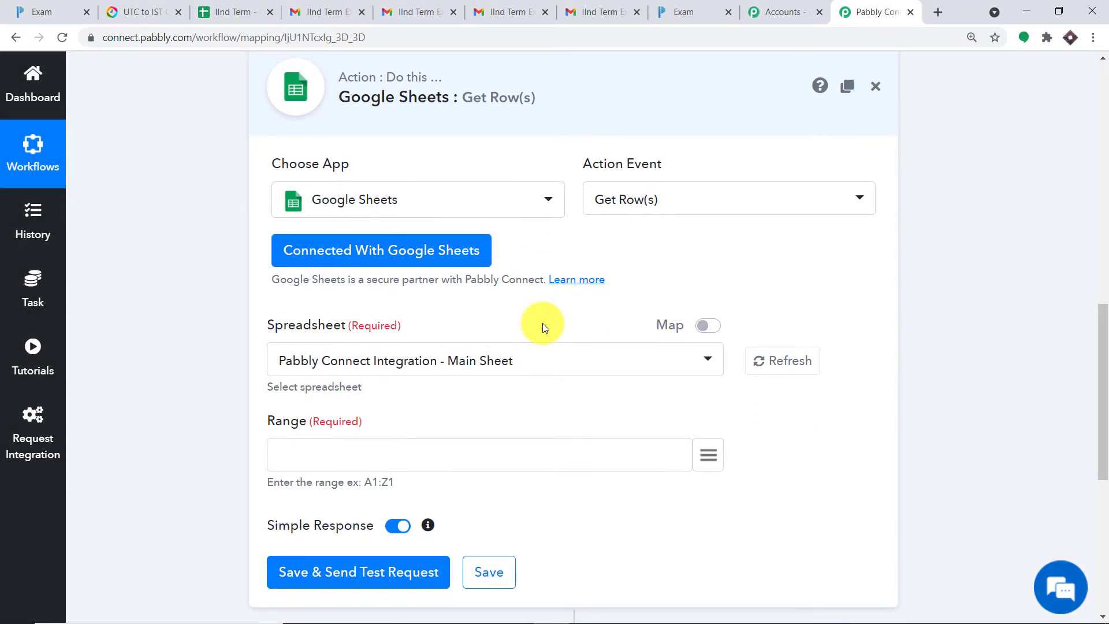
Step: Select the IInd Term spreadsheet for Get Row(s), then bring up the IInd Term sheet
{"action": "scroll", "coordinate": [542, 328], "scroll_direction": "down", "scroll_amount": 1}
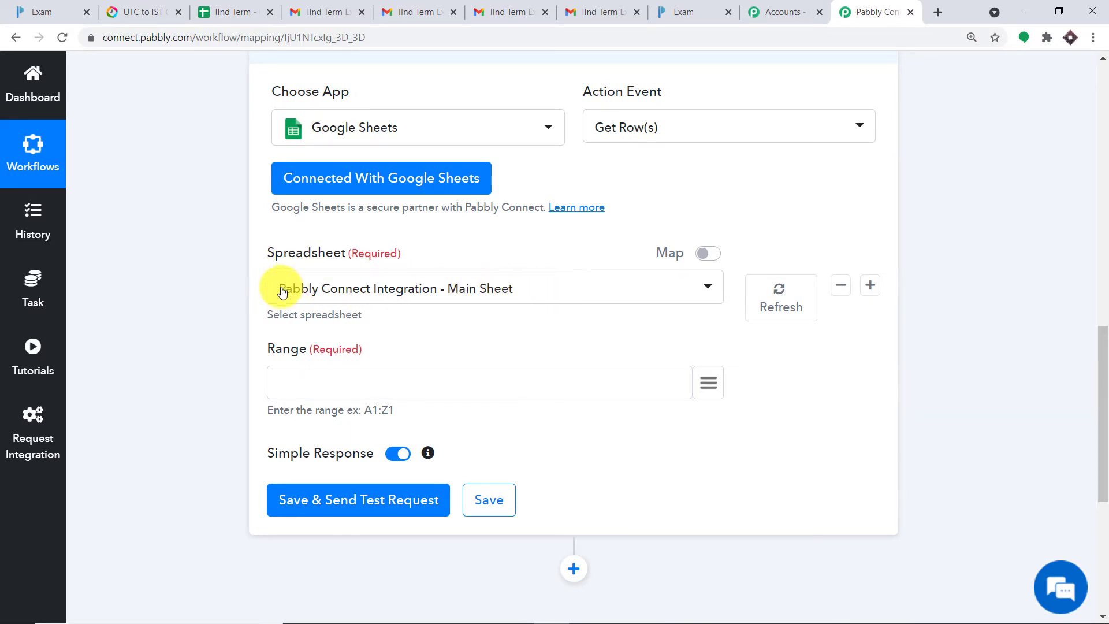
{"action": "left_click", "coordinate": [339, 293]}
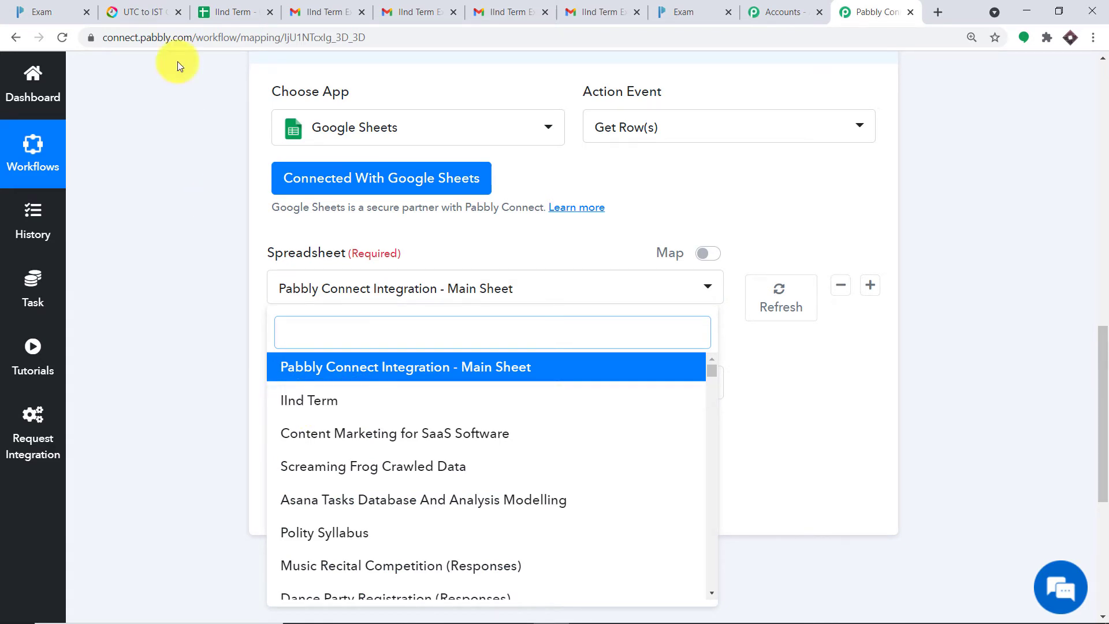
{"action": "left_click", "coordinate": [317, 404]}
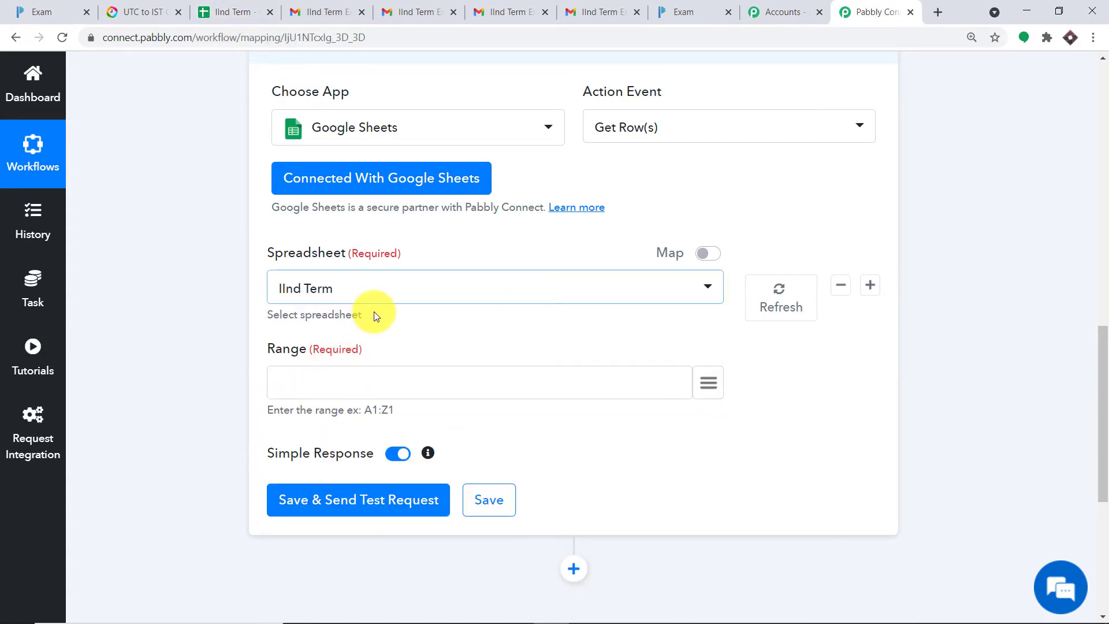
{"action": "scroll", "coordinate": [373, 311], "scroll_direction": "down", "scroll_amount": 1}
{"action": "left_click", "coordinate": [357, 318]}
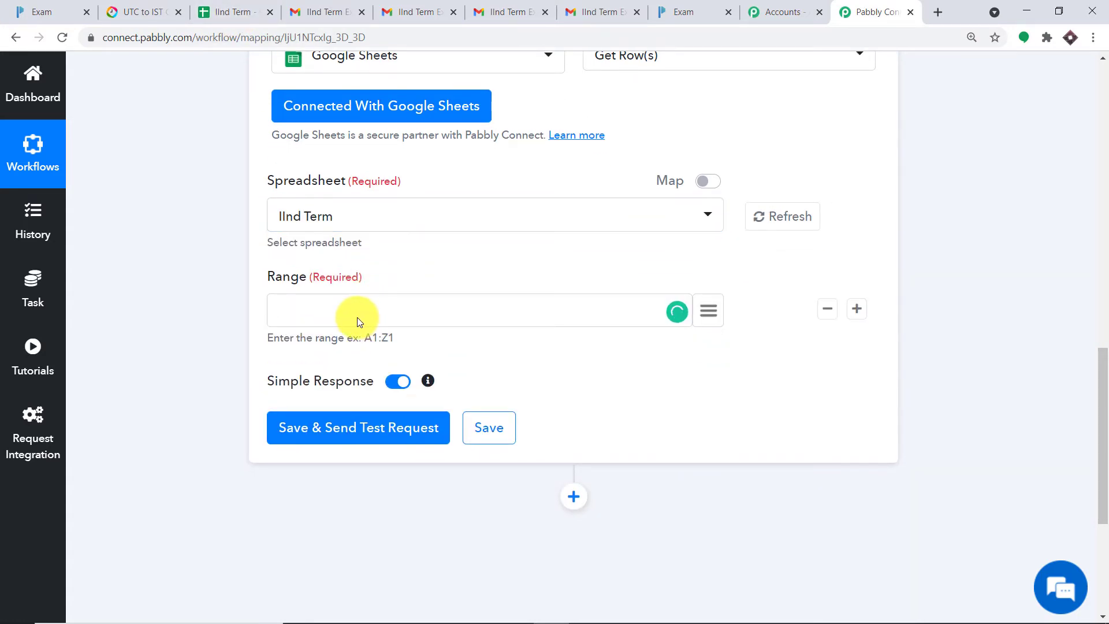
{"action": "left_click", "coordinate": [257, 6]}
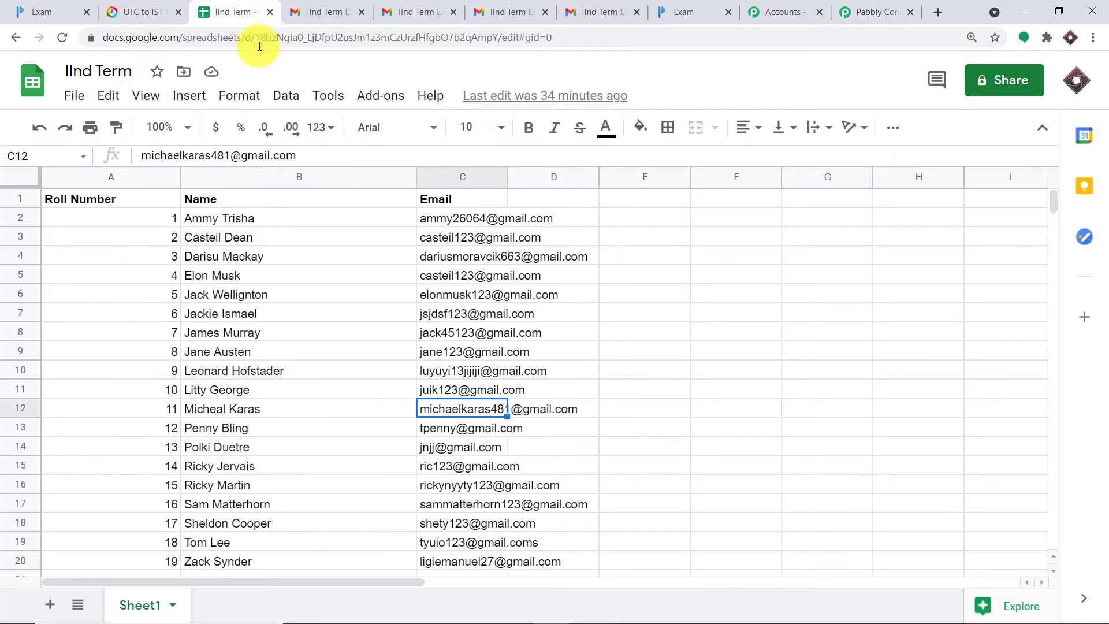
Step: Select the student rows A2:D20 and copy the 'A2:D20' reference from the Name box
{"action": "left_click_drag", "start_coordinate": [64, 218], "coordinate": [578, 557]}
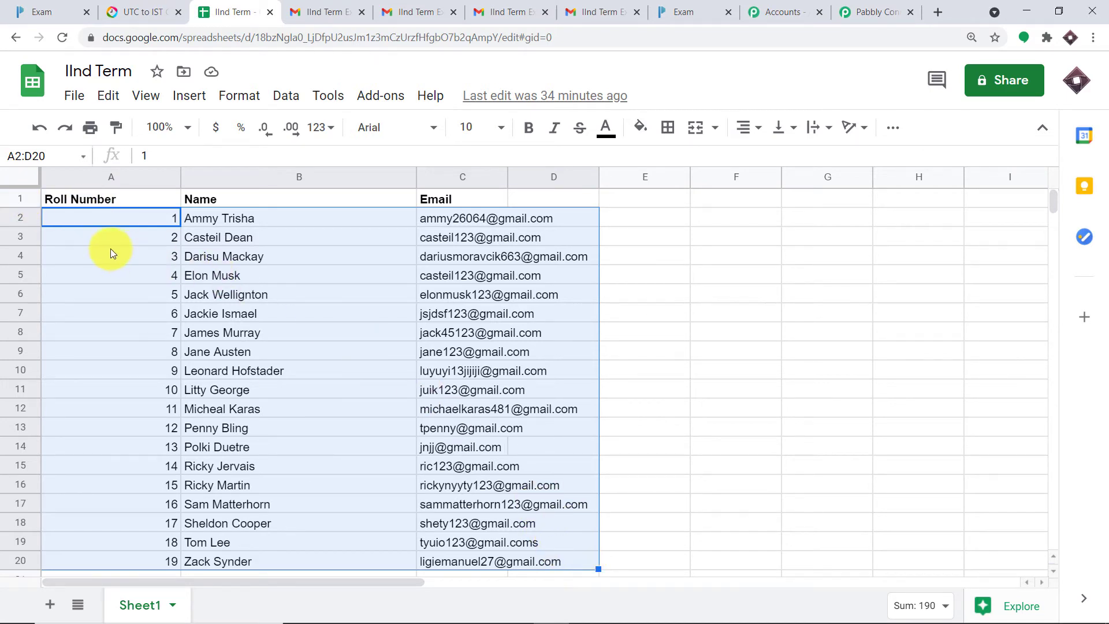
{"action": "left_click", "coordinate": [5, 155]}
{"action": "key", "text": "ctrl+c"}
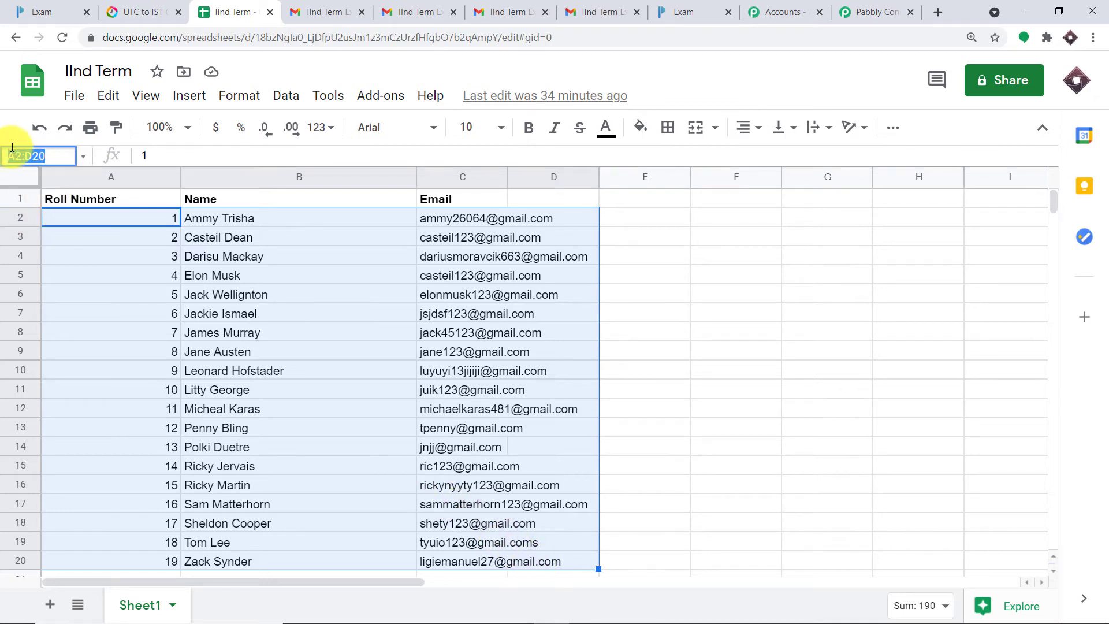
{"action": "right_click", "coordinate": [20, 154]}
{"action": "left_click", "coordinate": [62, 206]}
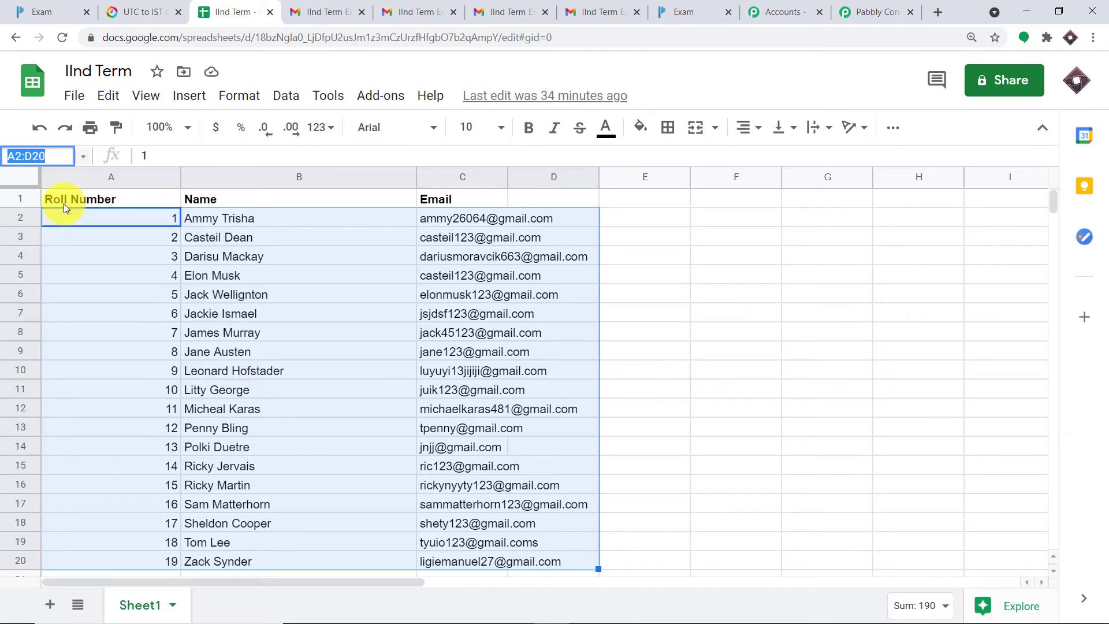
{"action": "left_click", "coordinate": [875, 11]}
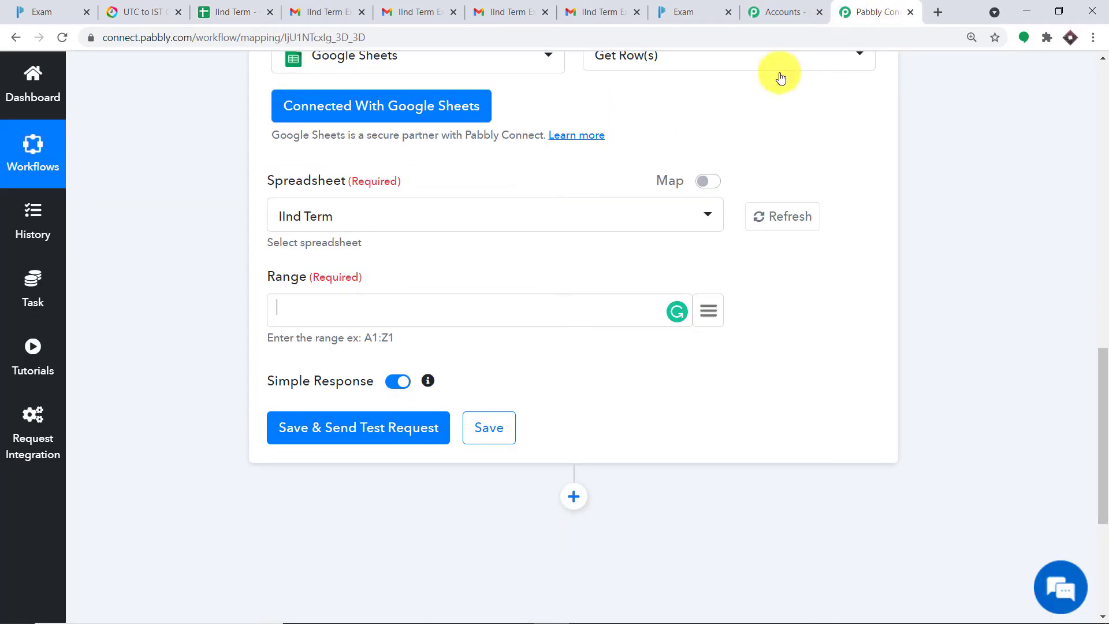
Step: Paste A2:D20 into the Get Row(s) Range field
{"action": "right_click", "coordinate": [327, 315]}
{"action": "left_click", "coordinate": [292, 308]}
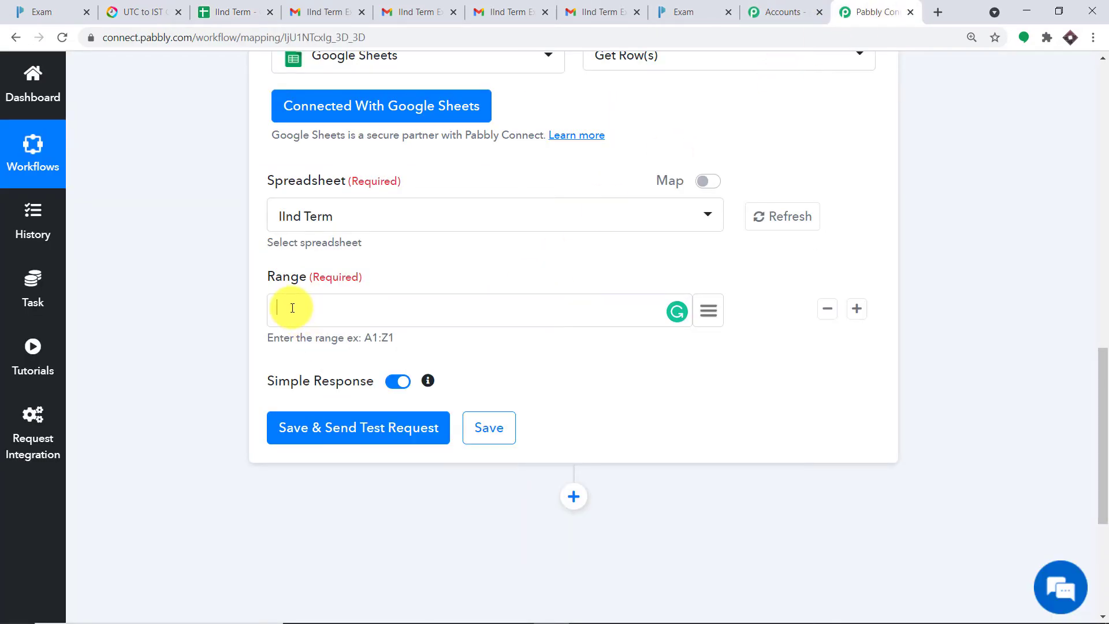
{"action": "right_click", "coordinate": [292, 308]}
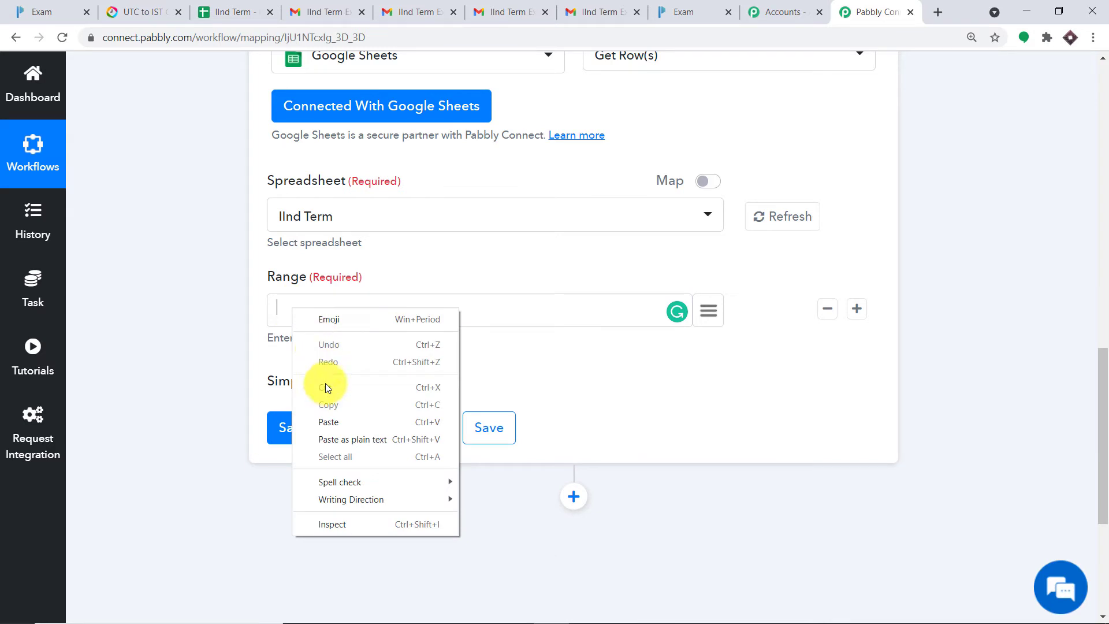
{"action": "left_click", "coordinate": [334, 418]}
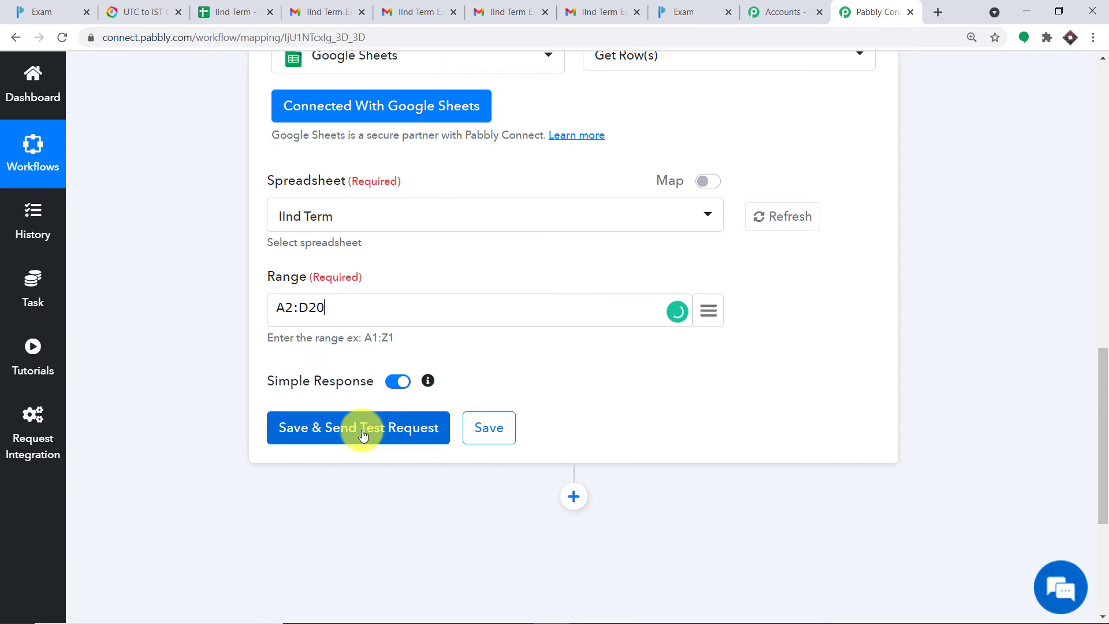
Step: Verify the range against the IInd Term sheet, then save and send a test request
{"action": "left_click", "coordinate": [231, 12]}
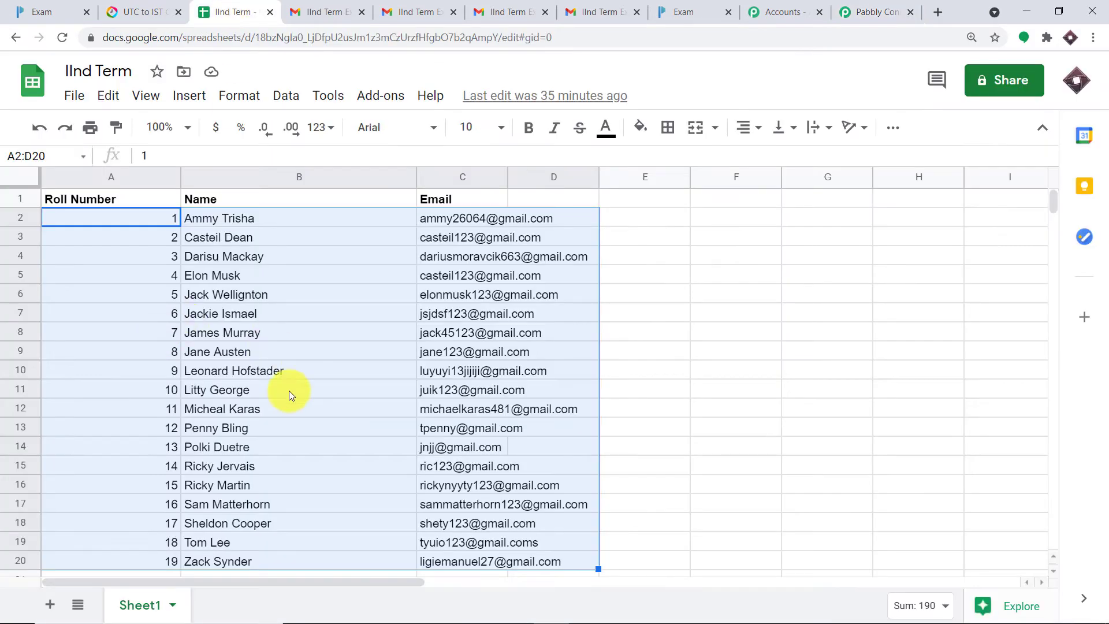
{"action": "left_click", "coordinate": [877, 7]}
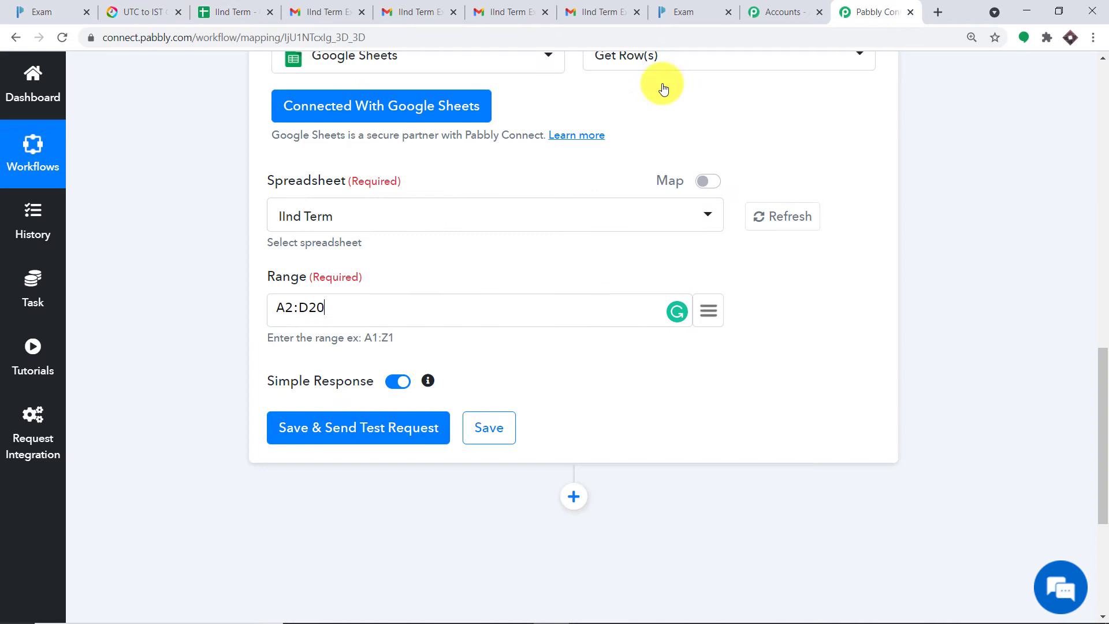
{"action": "left_click", "coordinate": [382, 433]}
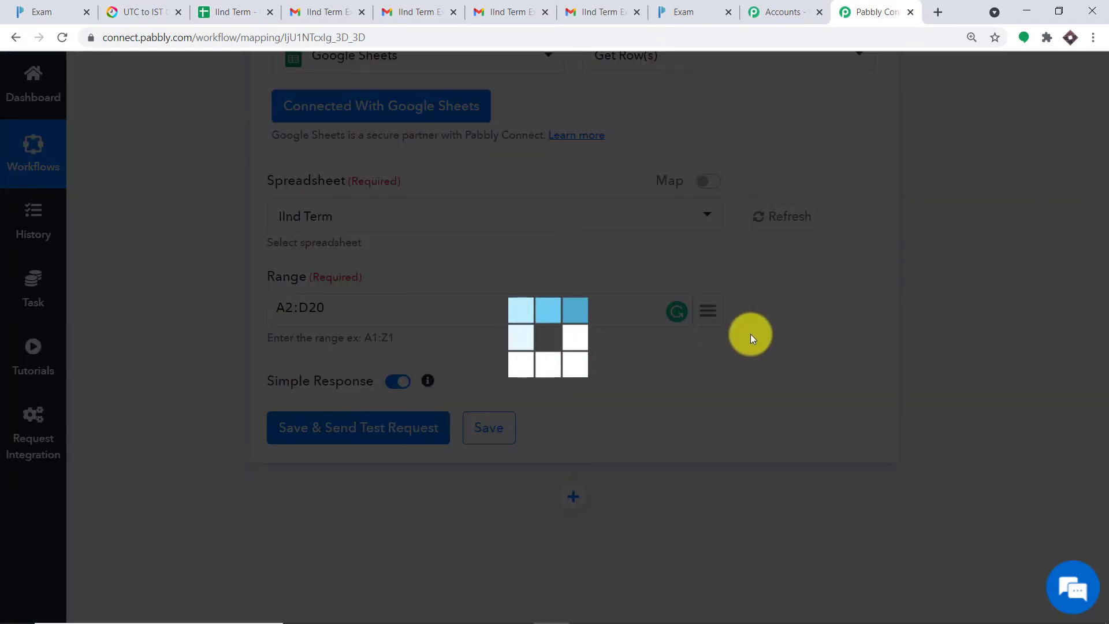
Step: Compare the Get Row(s) test response with the IInd Term spreadsheet data
{"action": "scroll", "coordinate": [959, 380], "scroll_direction": "down", "scroll_amount": 4}
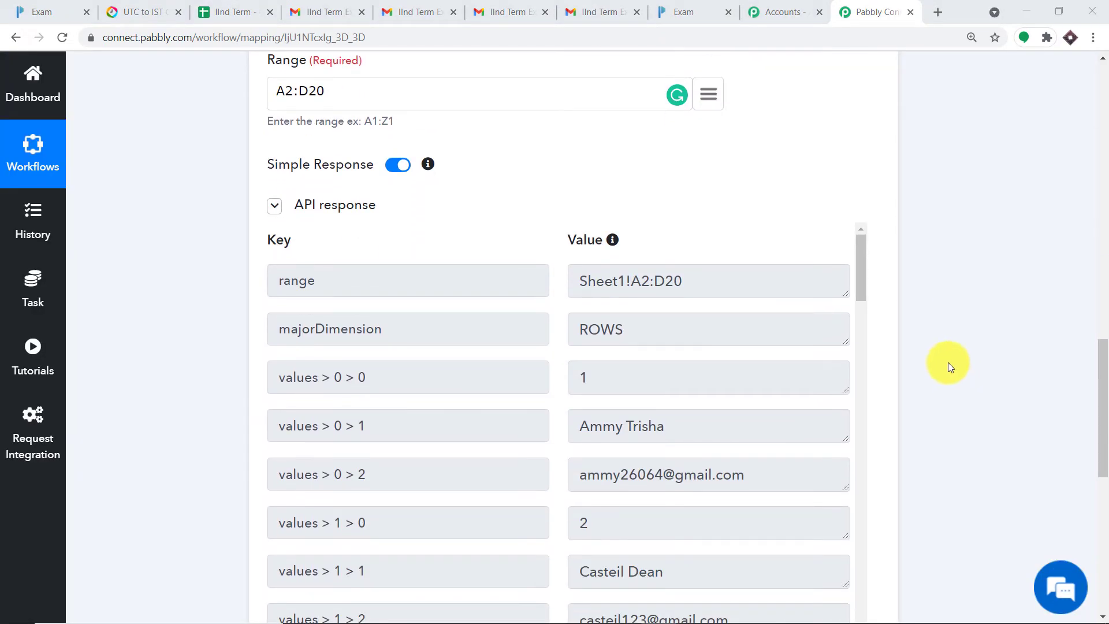
{"action": "scroll", "coordinate": [928, 345], "scroll_direction": "down", "scroll_amount": 1}
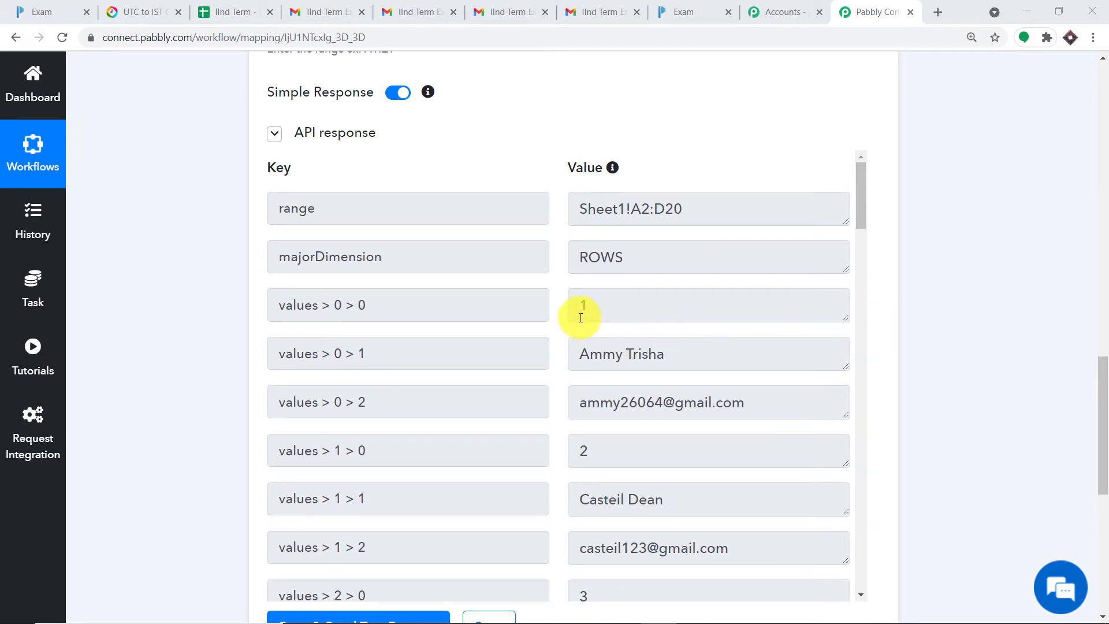
{"action": "left_click", "coordinate": [230, 12]}
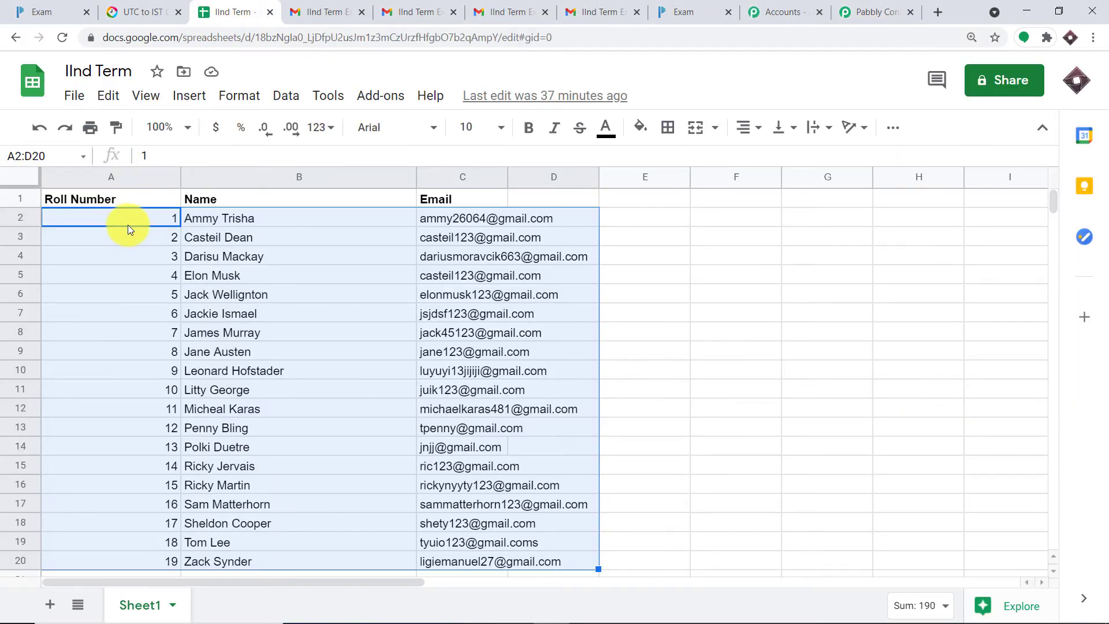
{"action": "left_click", "coordinate": [898, 10]}
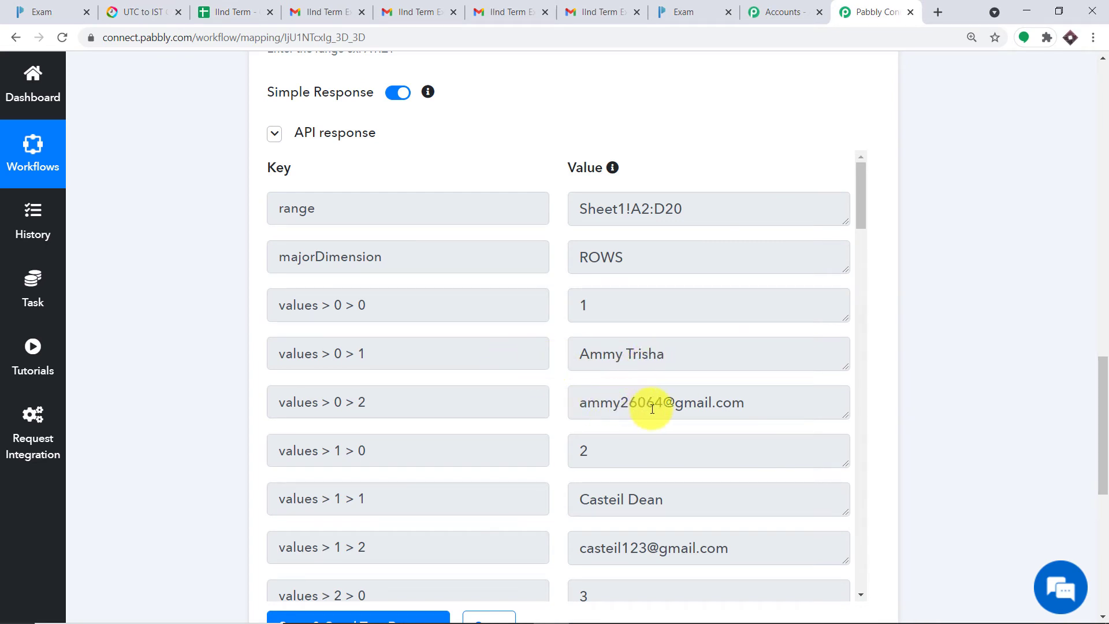
{"action": "left_click", "coordinate": [214, 12]}
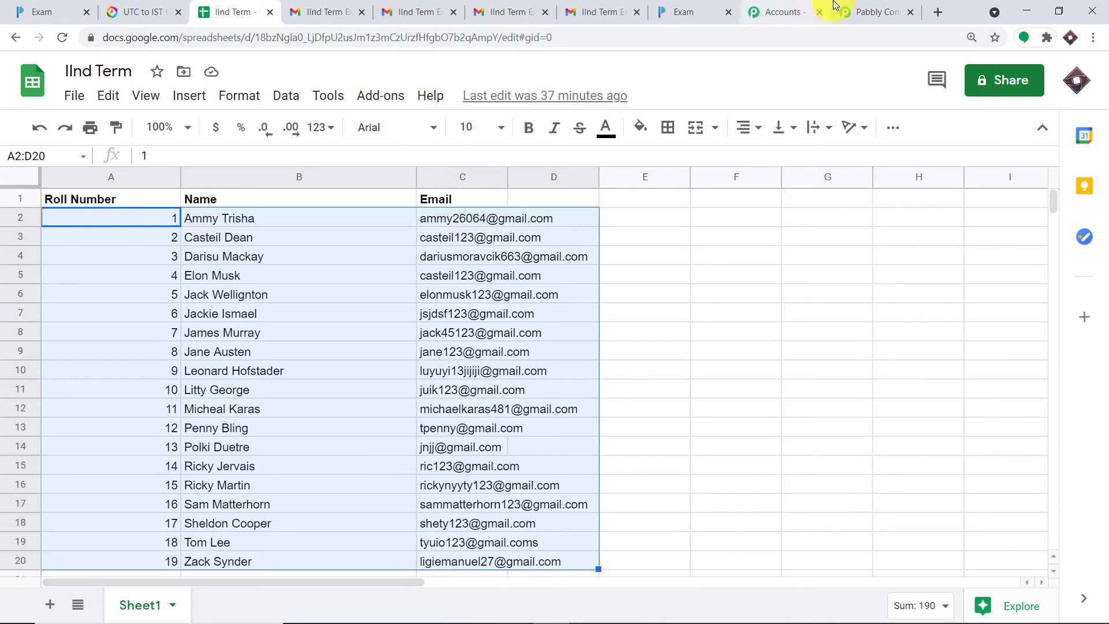
{"action": "left_click", "coordinate": [848, 12]}
{"action": "scroll", "coordinate": [550, 282], "scroll_direction": "down", "scroll_amount": 2}
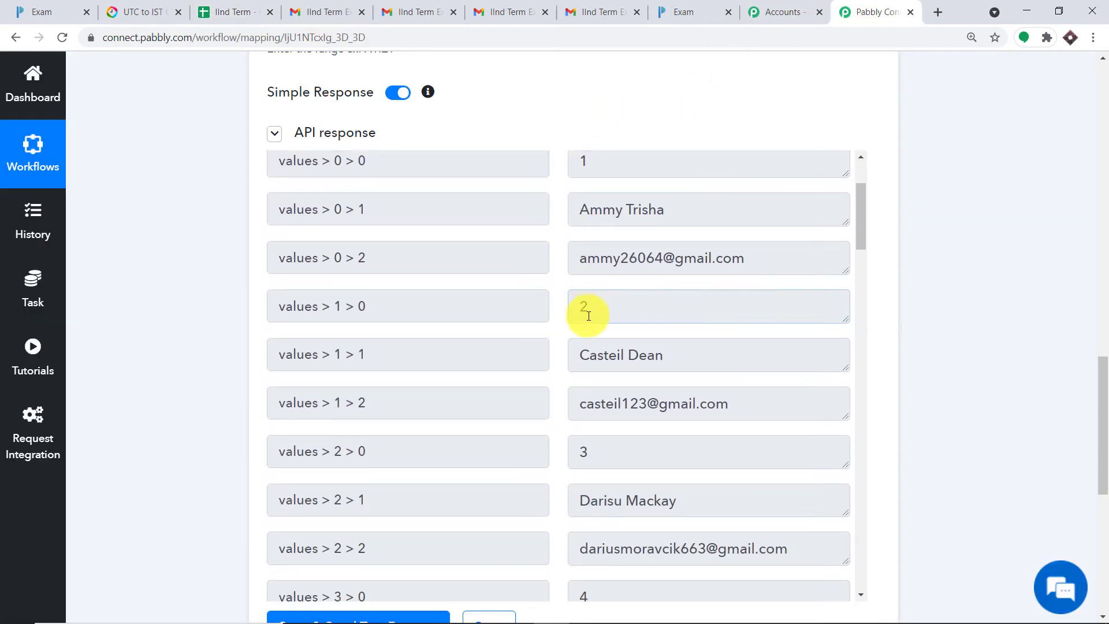
Step: Check the second and third students' roll numbers, names and emails against sheet rows 3–4
{"action": "left_click", "coordinate": [614, 402]}
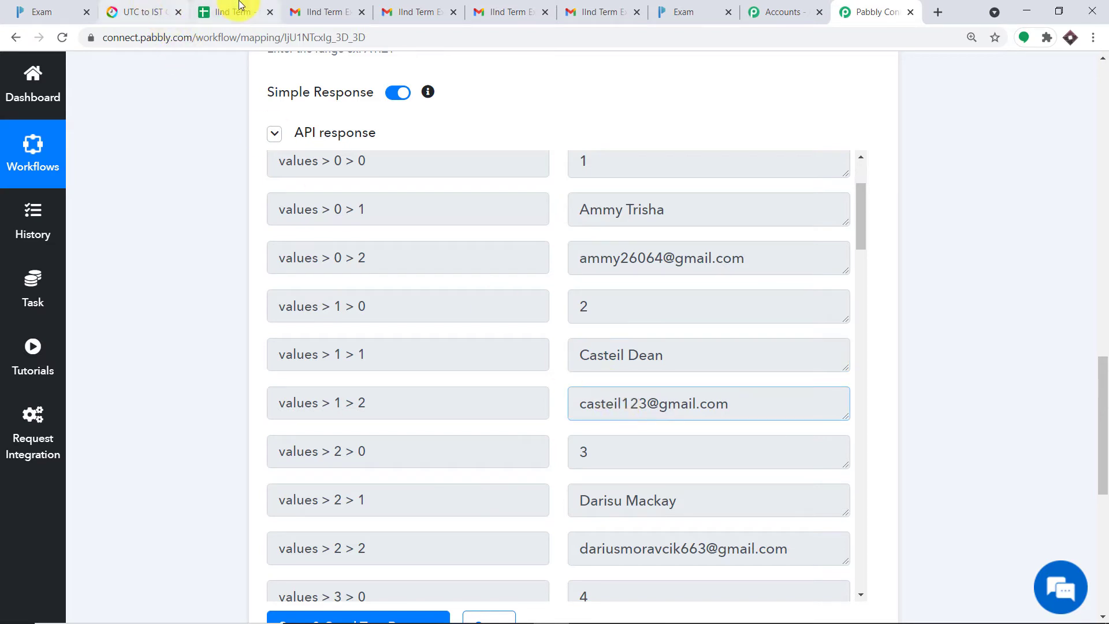
{"action": "left_click", "coordinate": [240, 6]}
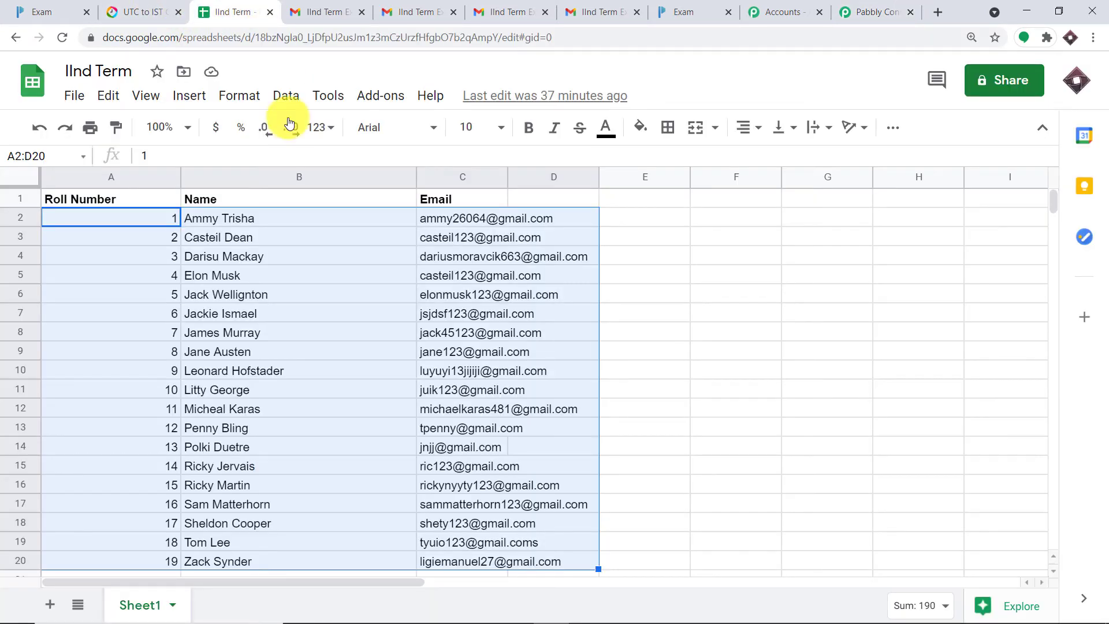
{"action": "left_click", "coordinate": [460, 237]}
{"action": "left_click", "coordinate": [172, 236]}
{"action": "left_click", "coordinate": [200, 257]}
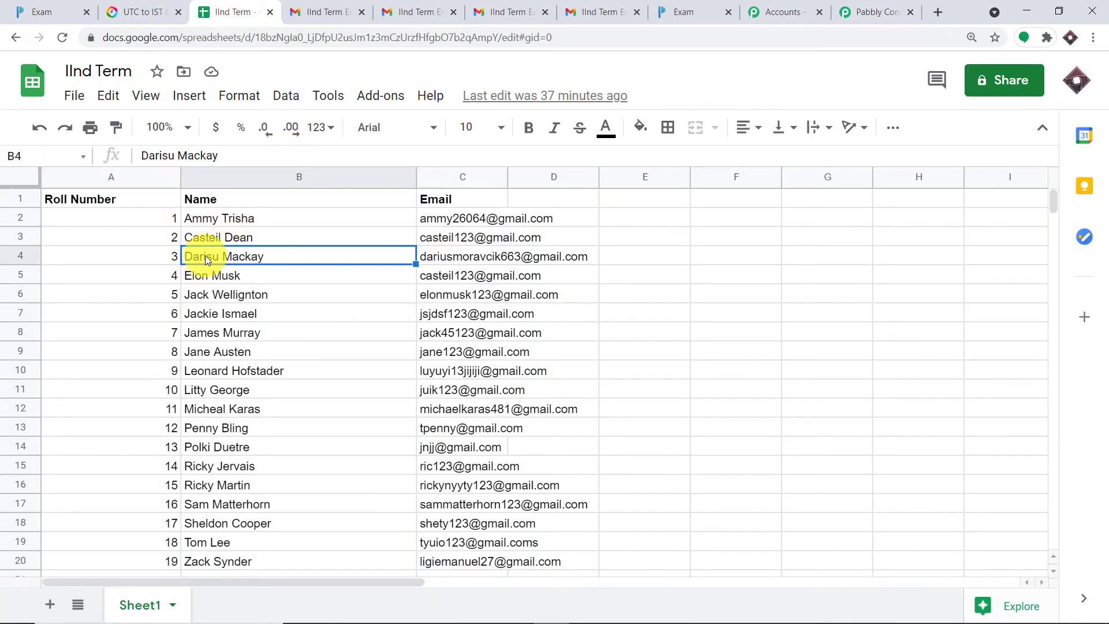
{"action": "left_click", "coordinate": [875, 11]}
{"action": "scroll", "coordinate": [518, 260], "scroll_direction": "down", "scroll_amount": 3}
{"action": "scroll", "coordinate": [527, 294], "scroll_direction": "down", "scroll_amount": 2}
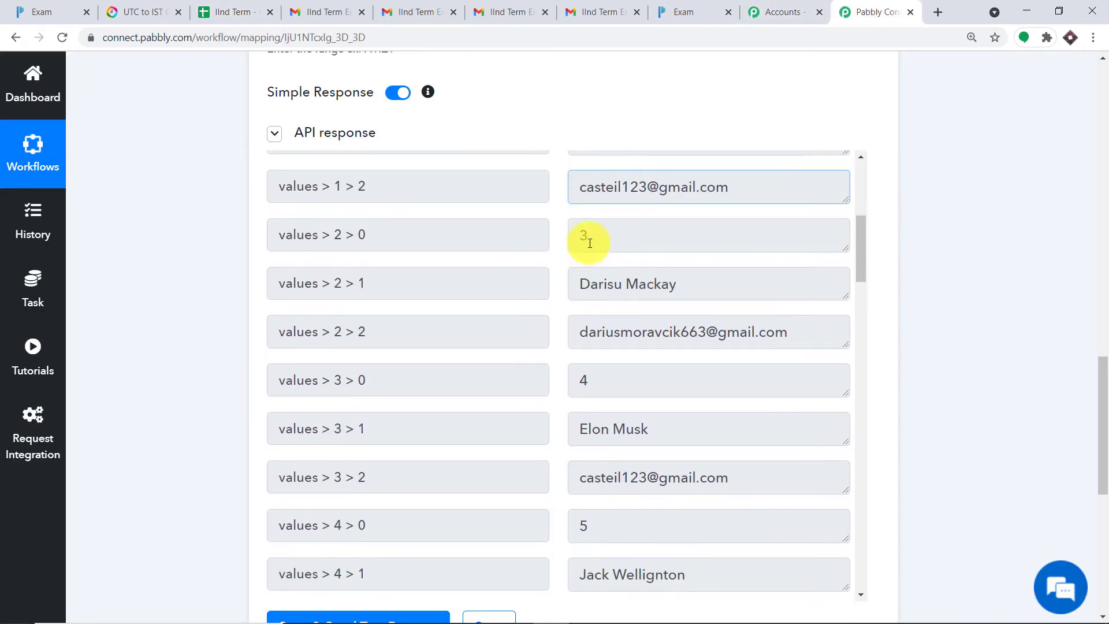
{"action": "left_click", "coordinate": [598, 284]}
{"action": "left_click", "coordinate": [603, 337]}
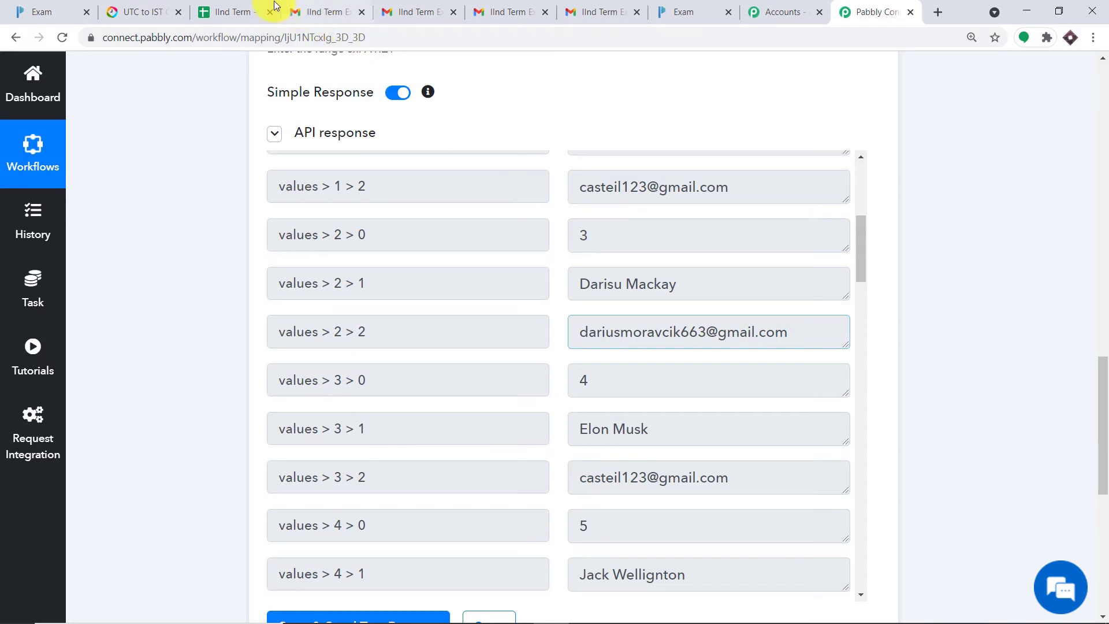
Step: Confirm roll 19 and the last student's name in B20 match the end of the response
{"action": "left_click", "coordinate": [246, 4]}
{"action": "scroll", "coordinate": [513, 272], "scroll_direction": "down", "scroll_amount": 3}
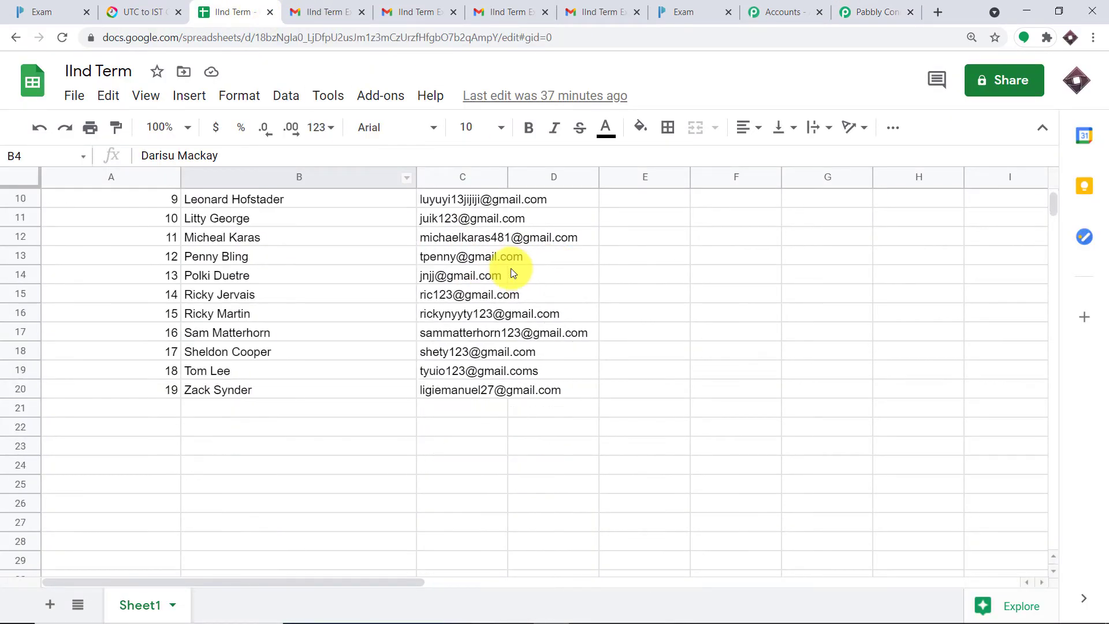
{"action": "left_click", "coordinate": [244, 393]}
{"action": "left_click", "coordinate": [873, 11]}
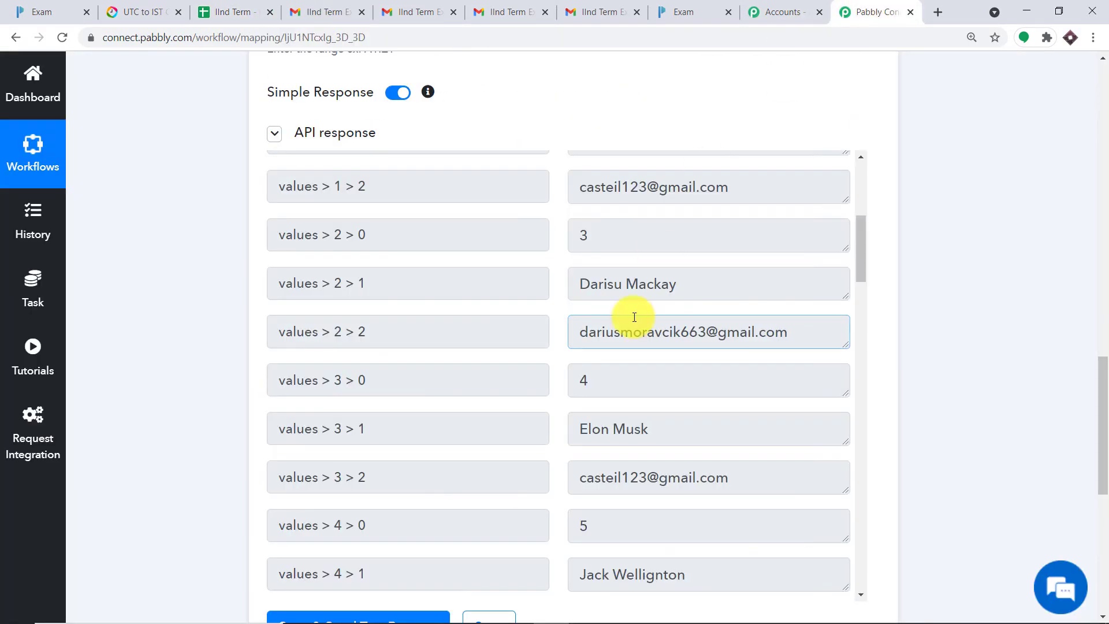
{"action": "scroll", "coordinate": [707, 329], "scroll_direction": "down", "scroll_amount": 10}
{"action": "scroll", "coordinate": [708, 331], "scroll_direction": "down", "scroll_amount": 20}
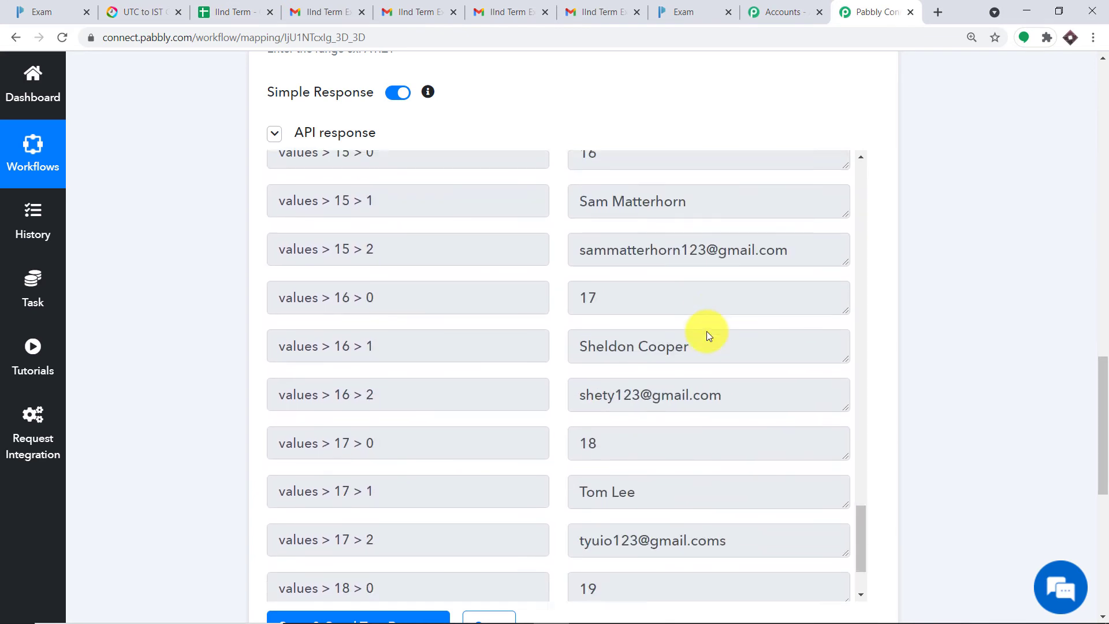
{"action": "scroll", "coordinate": [1102, 426], "scroll_direction": "down", "scroll_amount": 2}
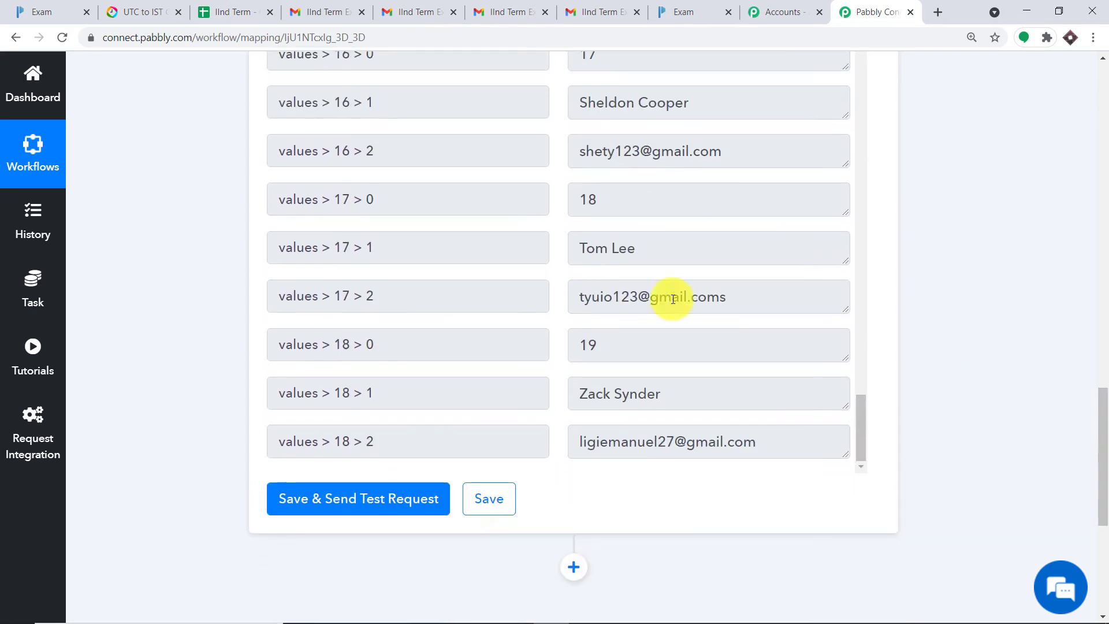
{"action": "double_click", "coordinate": [585, 338]}
{"action": "left_click", "coordinate": [640, 394]}
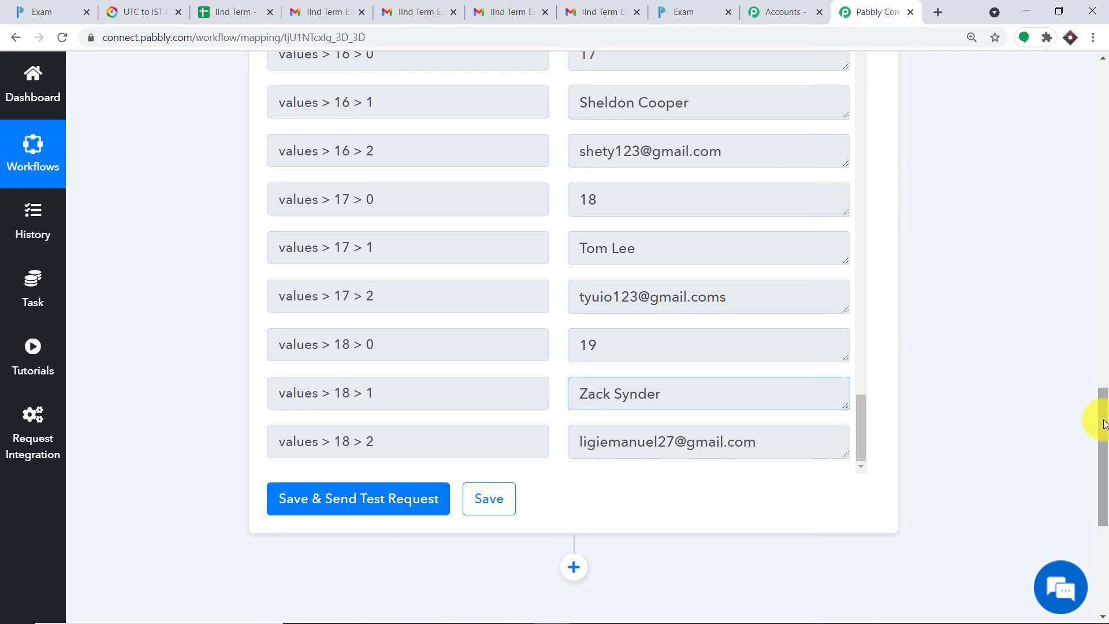
{"action": "left_click_drag", "start_coordinate": [1101, 423], "coordinate": [1100, 368]}
Step: Scroll back to the first student's values and switch the Simple Response toggle off
{"action": "scroll", "coordinate": [838, 368], "scroll_direction": "up", "scroll_amount": 12}
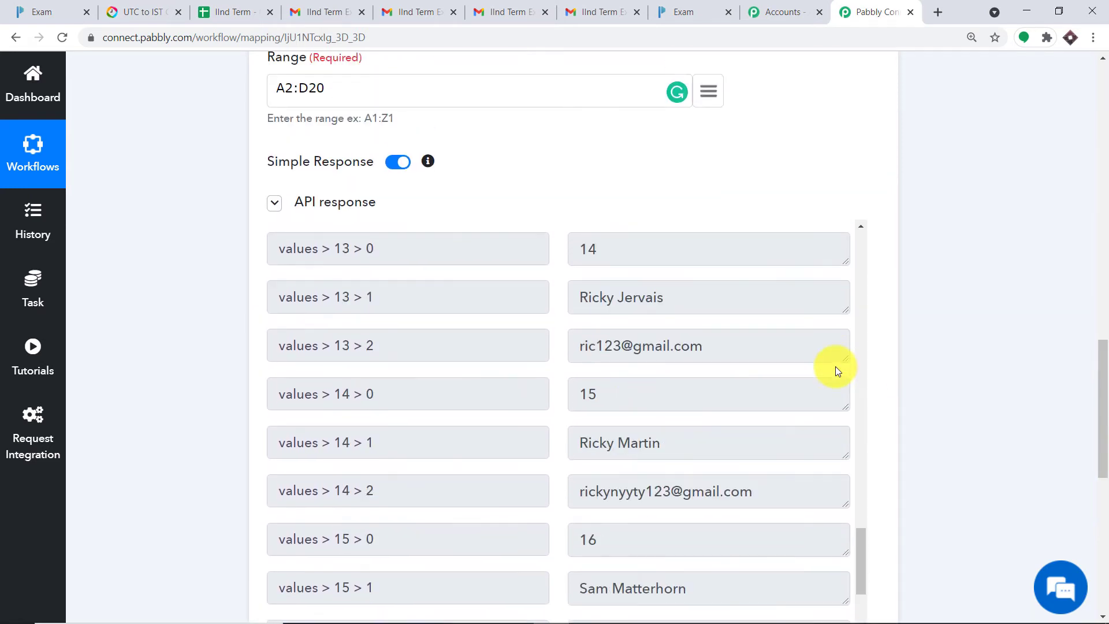
{"action": "scroll", "coordinate": [763, 365], "scroll_direction": "up", "scroll_amount": 7}
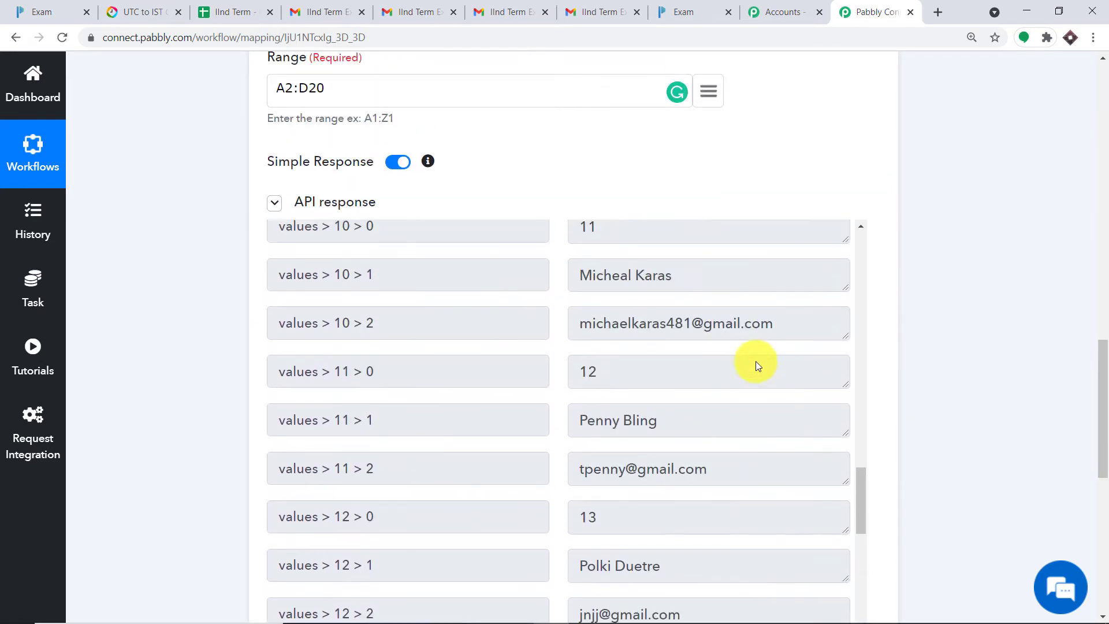
{"action": "scroll", "coordinate": [637, 280], "scroll_direction": "up", "scroll_amount": 9}
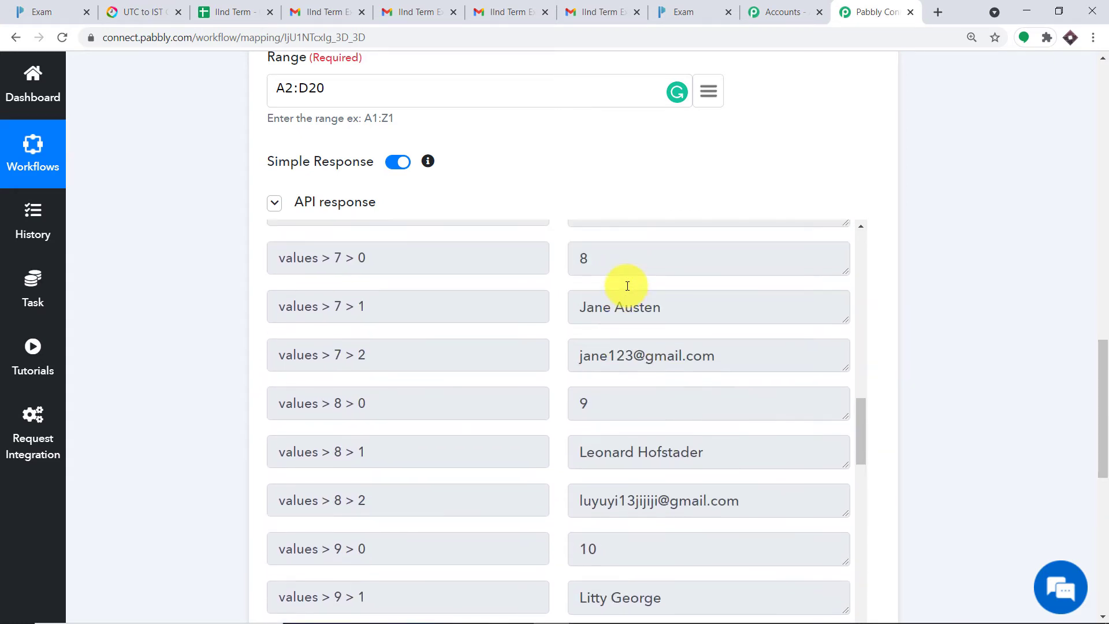
{"action": "scroll", "coordinate": [618, 295], "scroll_direction": "up", "scroll_amount": 5}
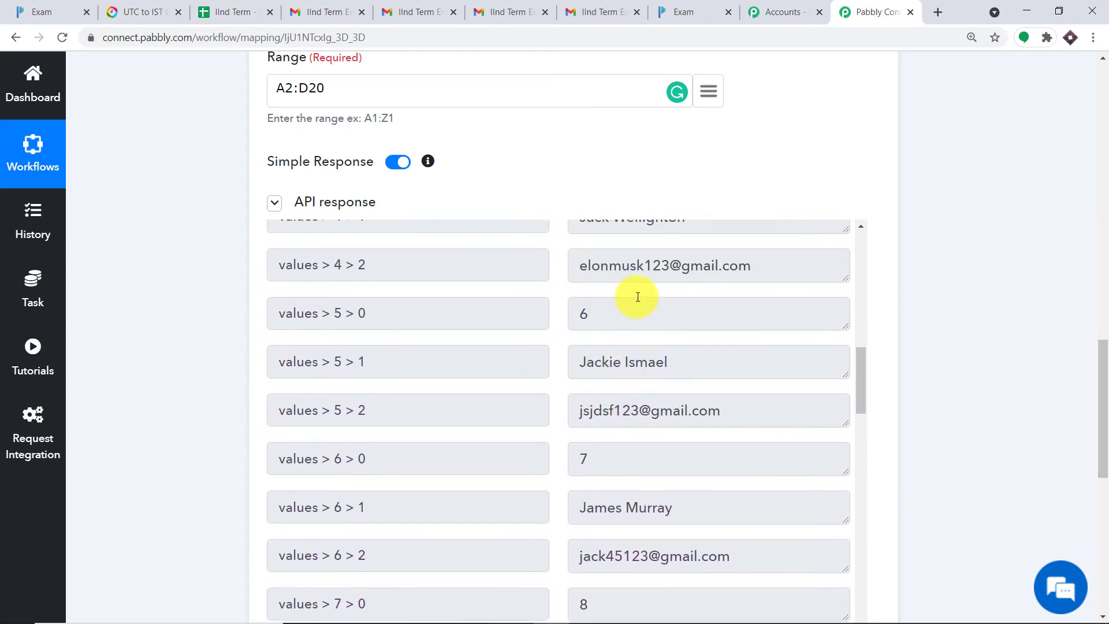
{"action": "scroll", "coordinate": [639, 297], "scroll_direction": "up", "scroll_amount": 9}
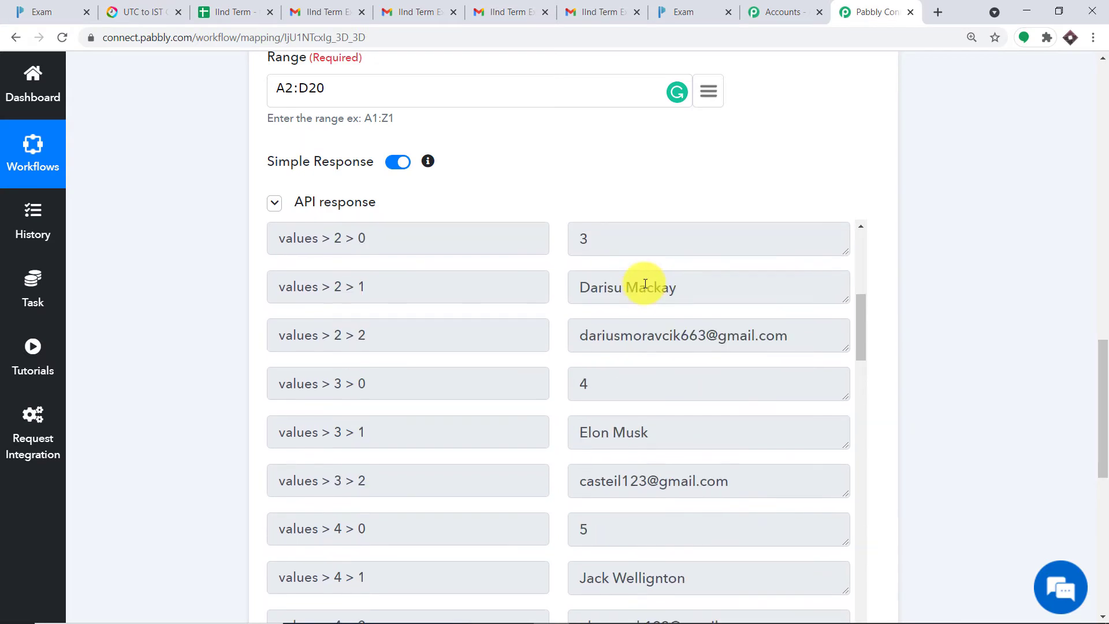
{"action": "scroll", "coordinate": [638, 316], "scroll_direction": "up", "scroll_amount": 1}
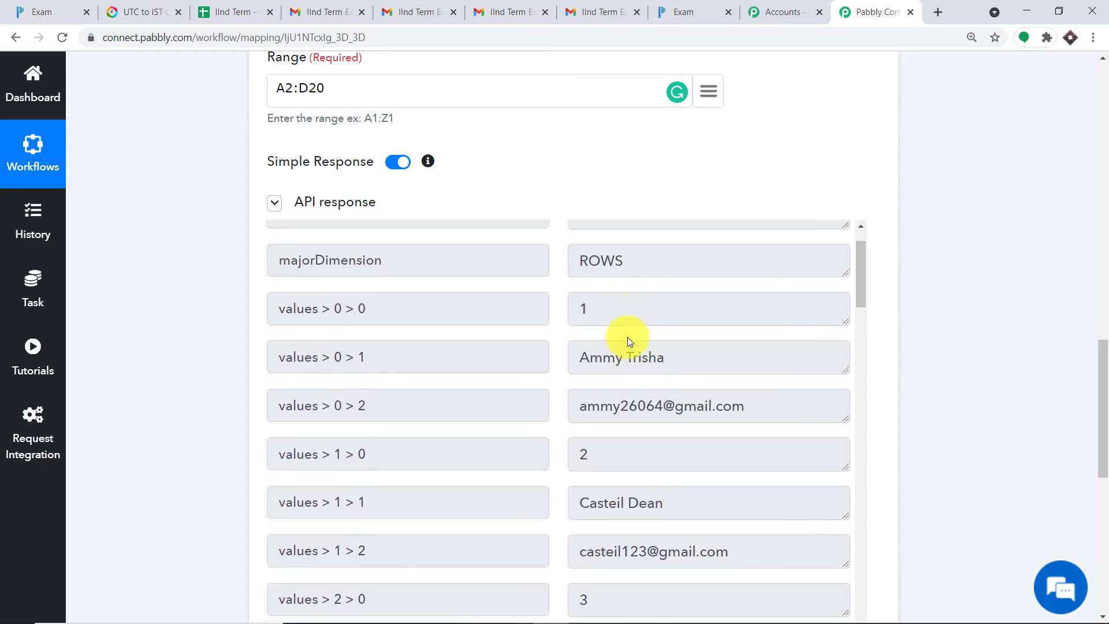
{"action": "double_click", "coordinate": [588, 307]}
{"action": "left_click", "coordinate": [771, 409]}
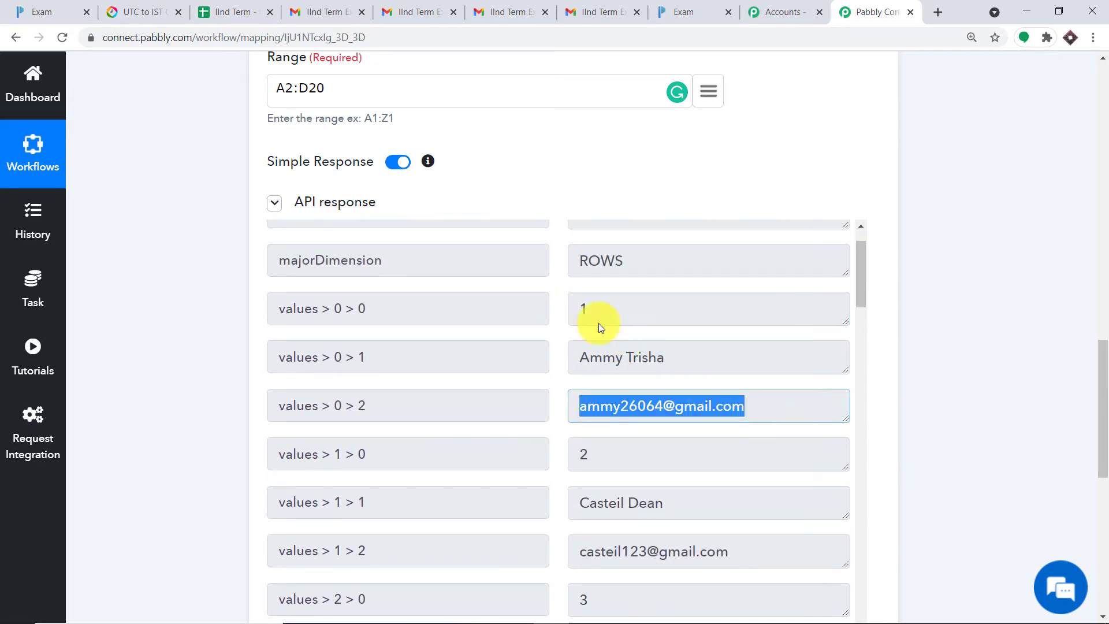
{"action": "left_click", "coordinate": [581, 305]}
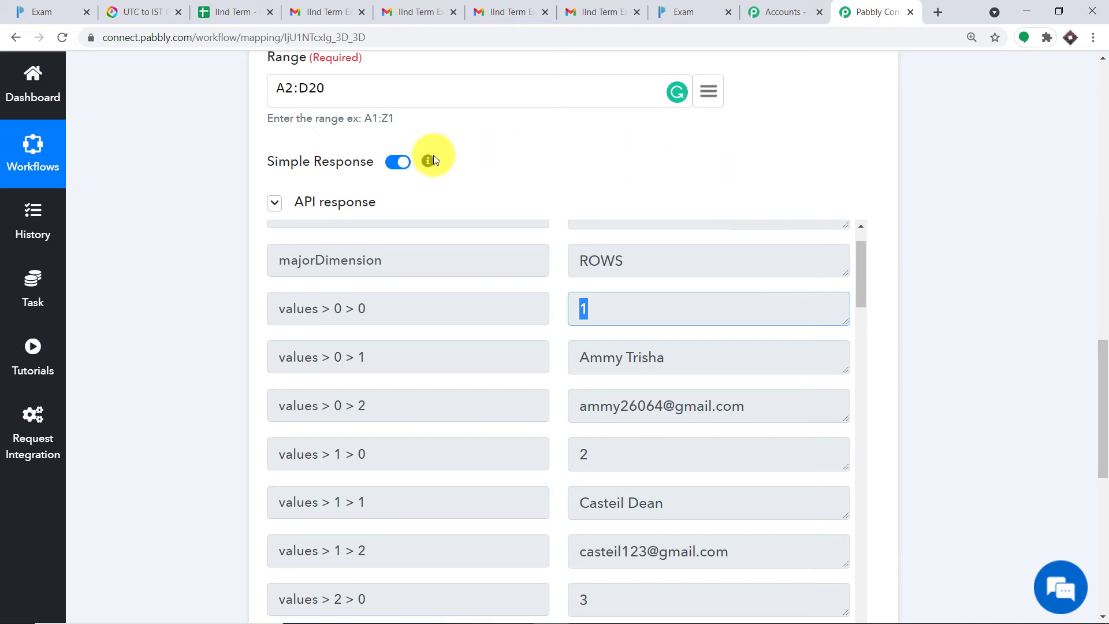
{"action": "left_click", "coordinate": [397, 162]}
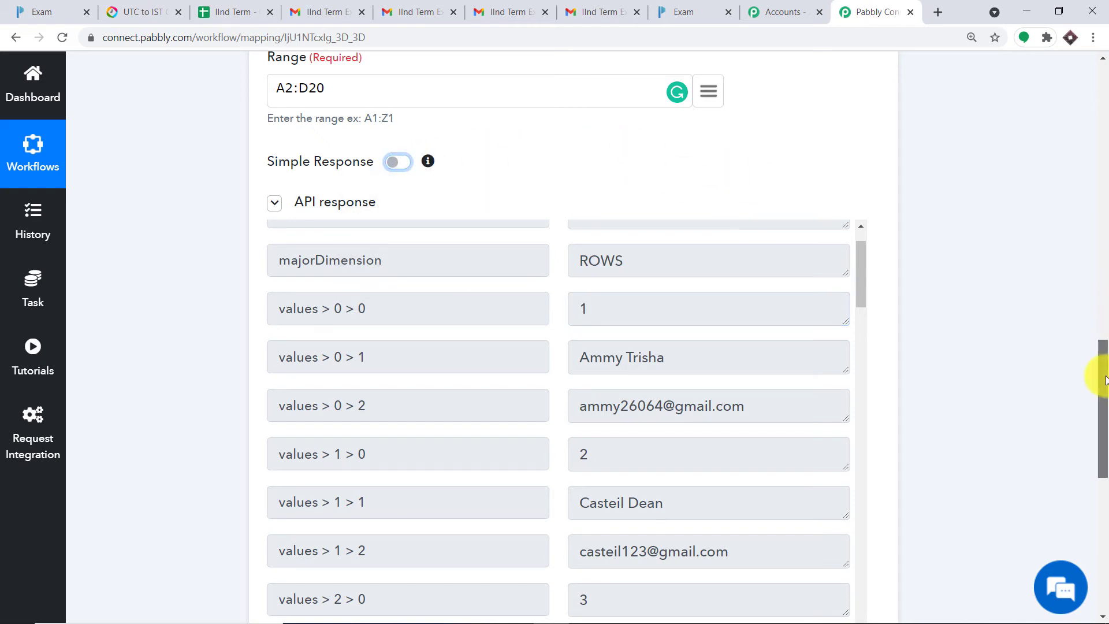
{"action": "scroll", "coordinate": [1104, 379], "scroll_direction": "down", "scroll_amount": 7}
{"action": "left_click", "coordinate": [338, 292]}
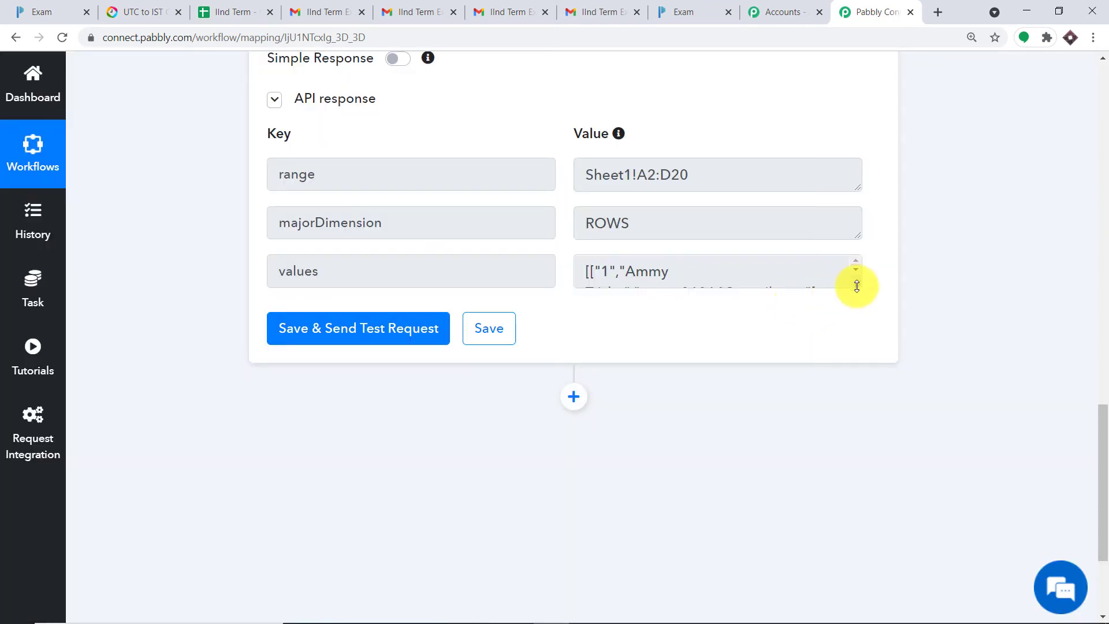
{"action": "left_click_drag", "start_coordinate": [857, 285], "coordinate": [865, 609]}
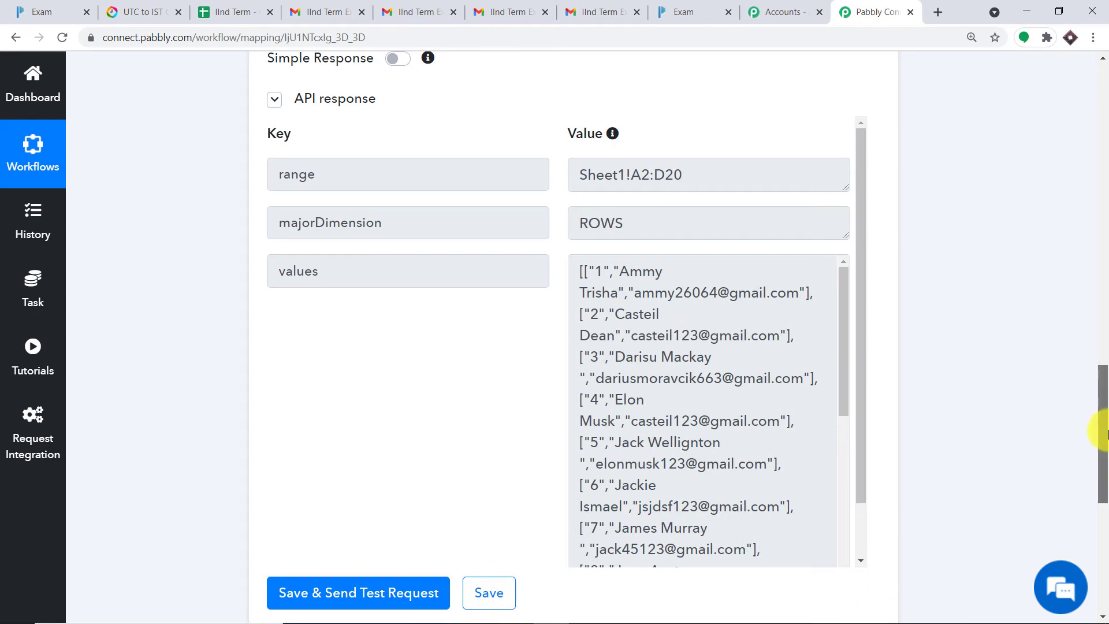
{"action": "left_click_drag", "start_coordinate": [1106, 434], "coordinate": [1103, 459]}
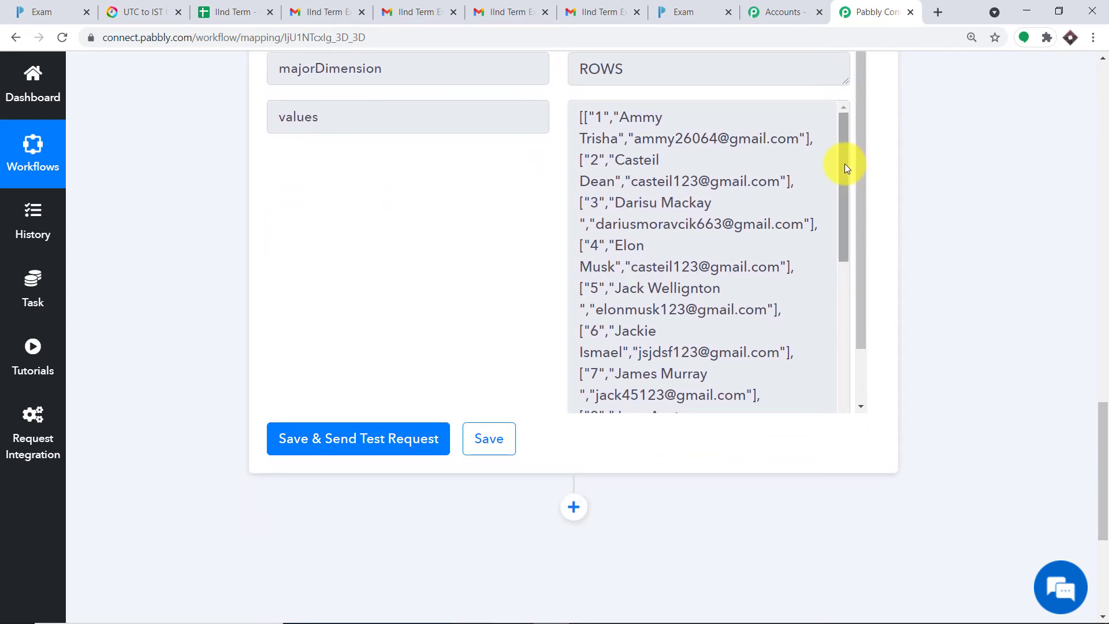
{"action": "left_click_drag", "start_coordinate": [811, 141], "coordinate": [547, 111]}
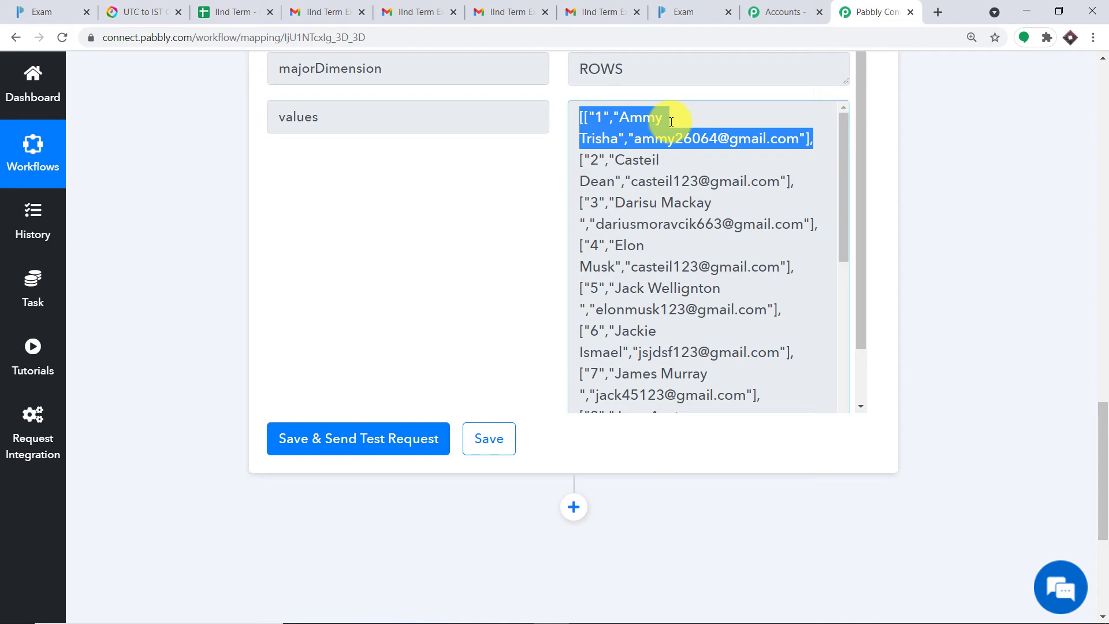
Step: Add an Iterator step below the Get Row(s) step
{"action": "left_click_drag", "start_coordinate": [1097, 414], "coordinate": [1097, 509]}
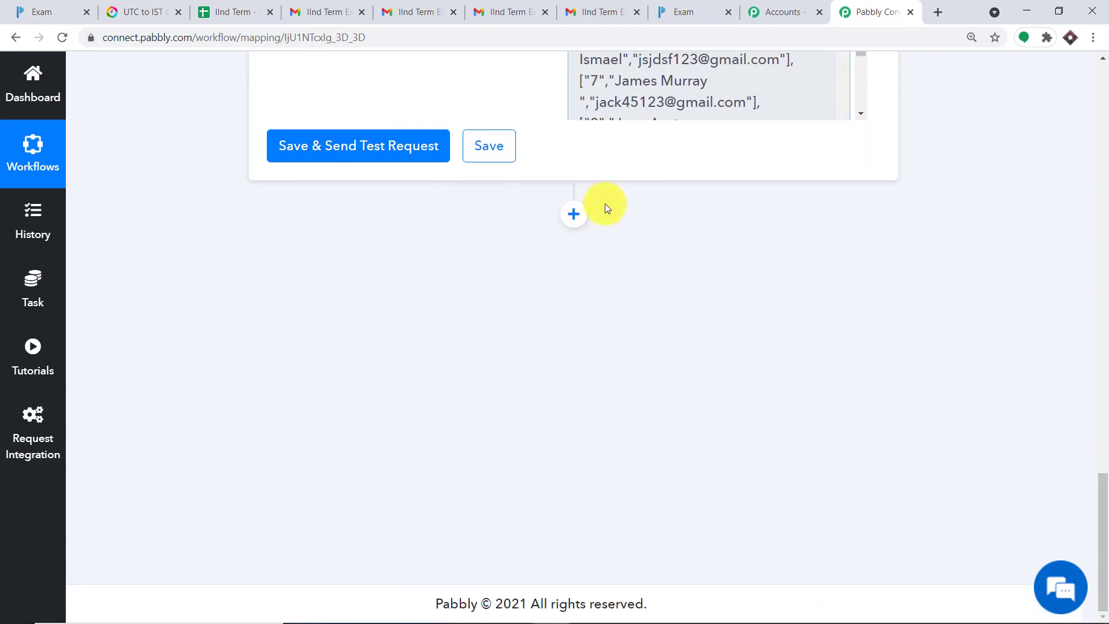
{"action": "left_click", "coordinate": [577, 214]}
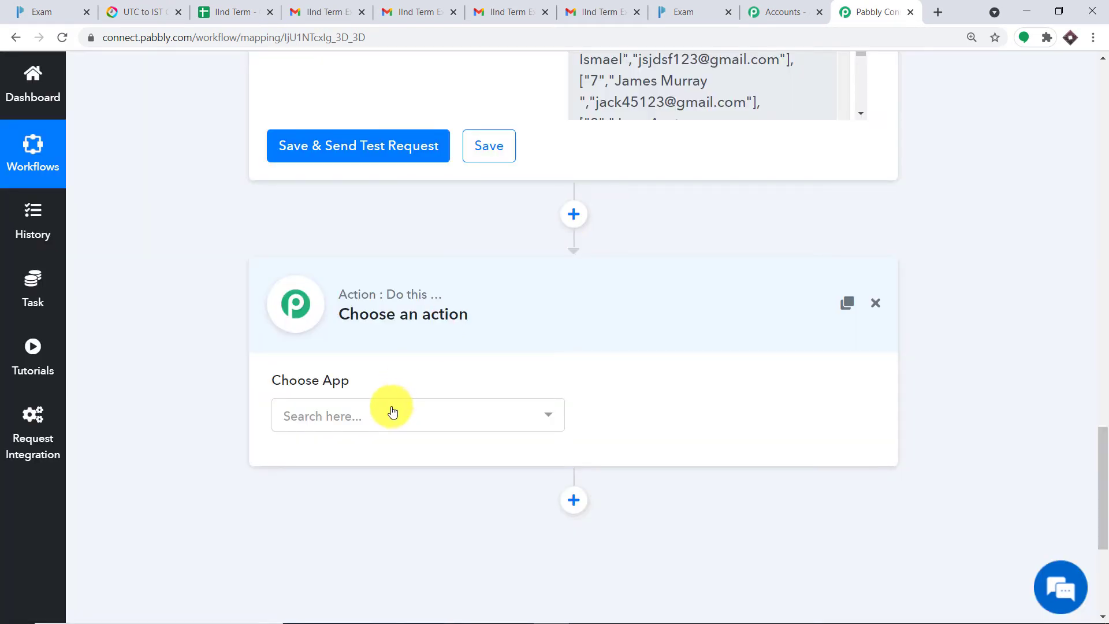
{"action": "left_click", "coordinate": [389, 416]}
{"action": "type", "text": "iter"}
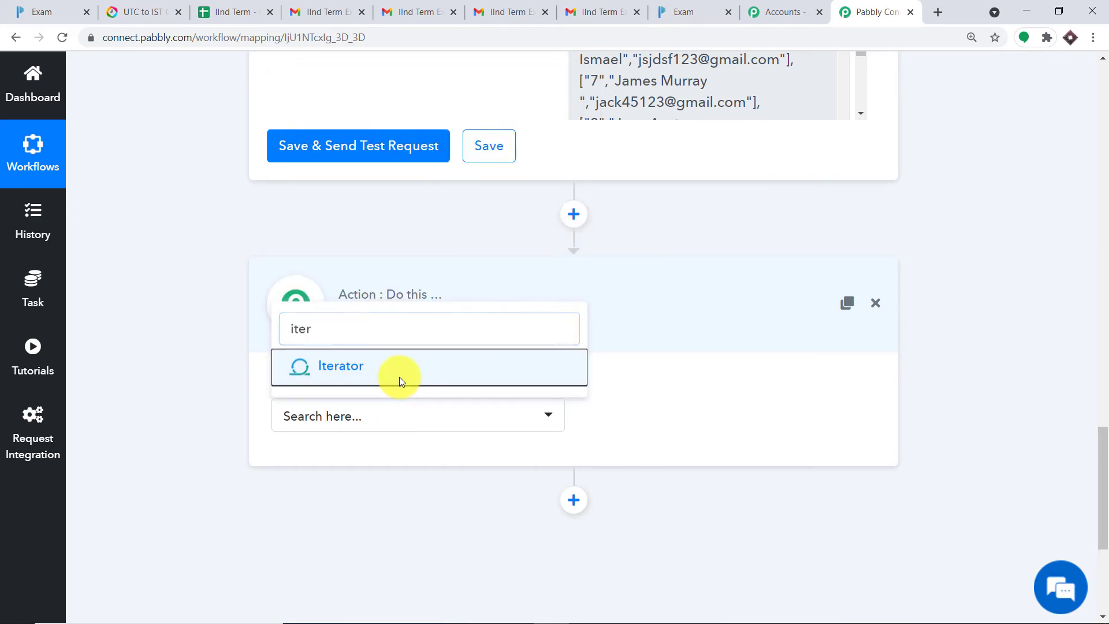
{"action": "left_click", "coordinate": [400, 376]}
Step: Save and test the Iterator over '2. values []', returning the first student's row
{"action": "scroll", "coordinate": [462, 384], "scroll_direction": "down", "scroll_amount": 2}
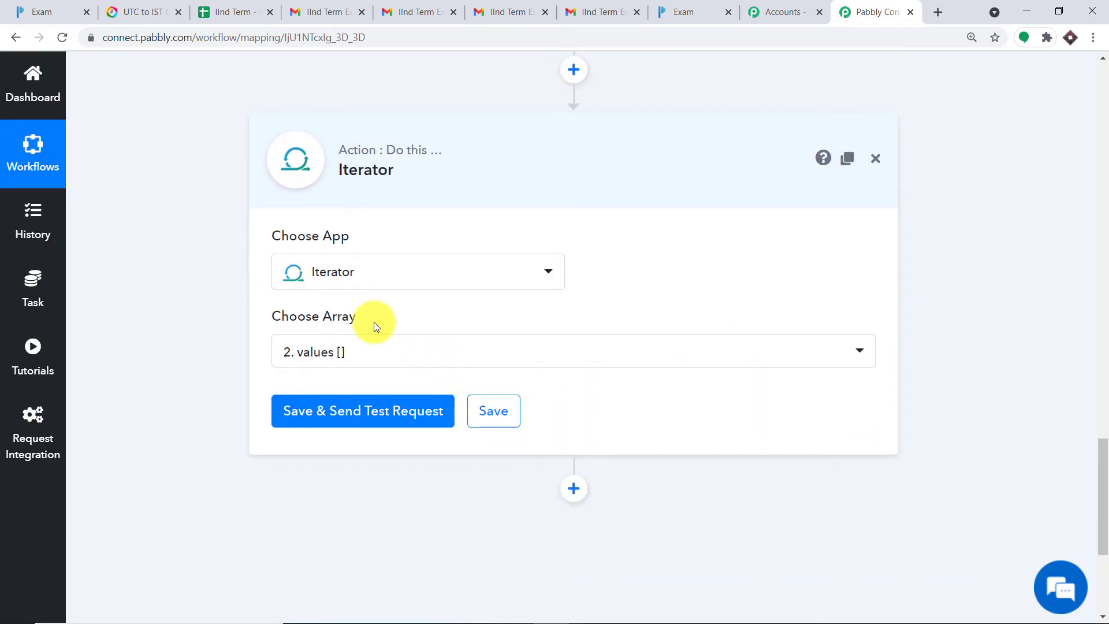
{"action": "scroll", "coordinate": [476, 318], "scroll_direction": "up", "scroll_amount": 5}
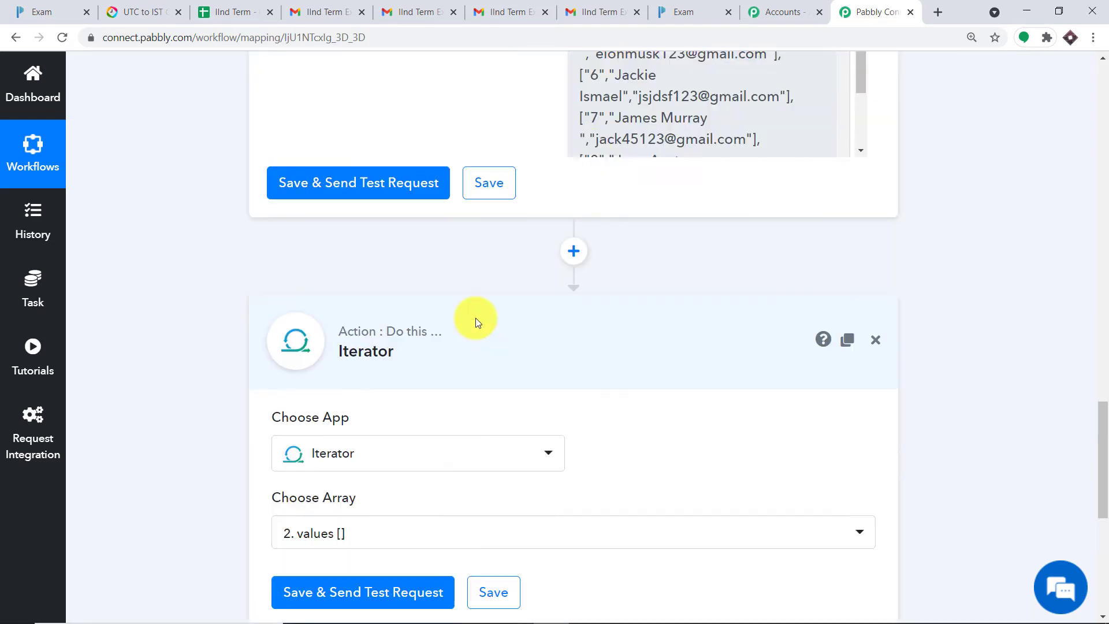
{"action": "scroll", "coordinate": [630, 225], "scroll_direction": "up", "scroll_amount": 3}
{"action": "scroll", "coordinate": [639, 431], "scroll_direction": "down", "scroll_amount": 2}
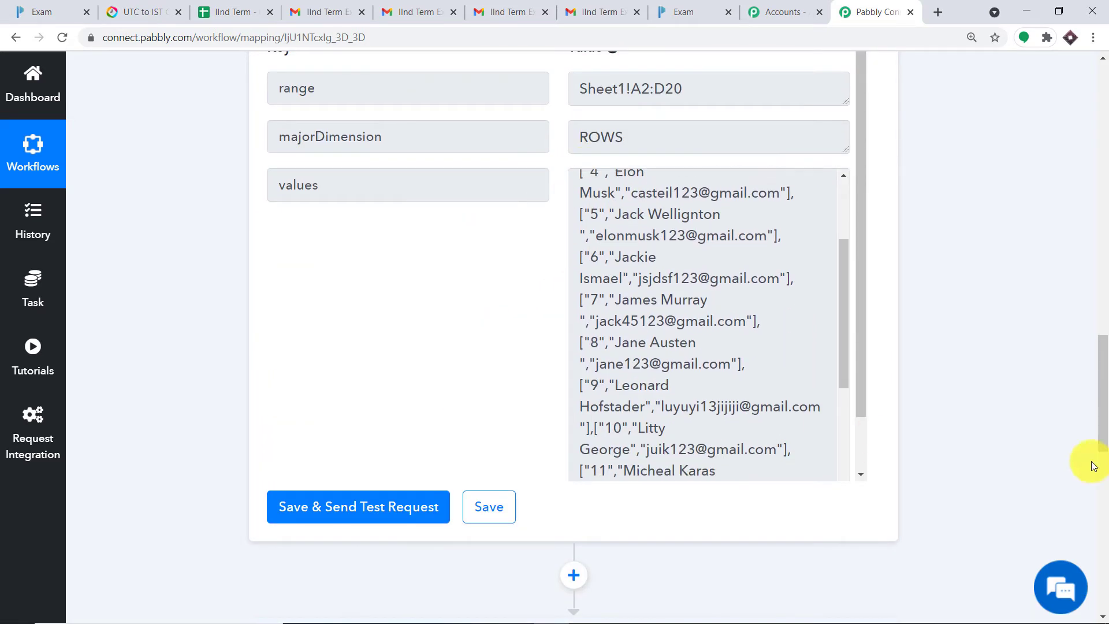
{"action": "left_click_drag", "start_coordinate": [1101, 427], "coordinate": [1102, 543]}
{"action": "scroll", "coordinate": [664, 278], "scroll_direction": "down", "scroll_amount": 1}
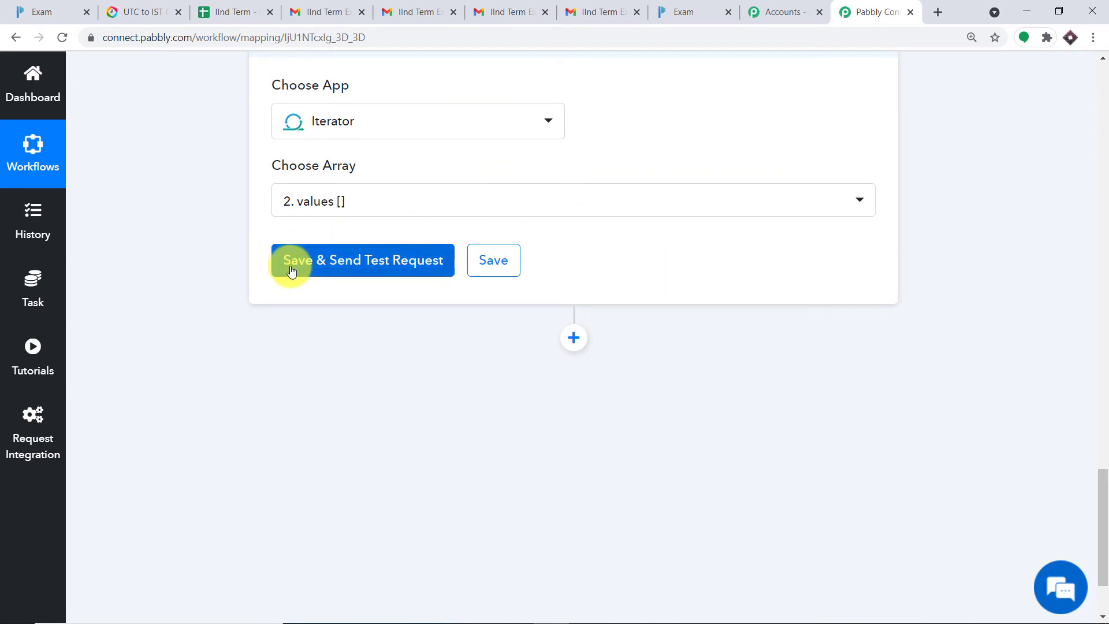
{"action": "left_click", "coordinate": [292, 263]}
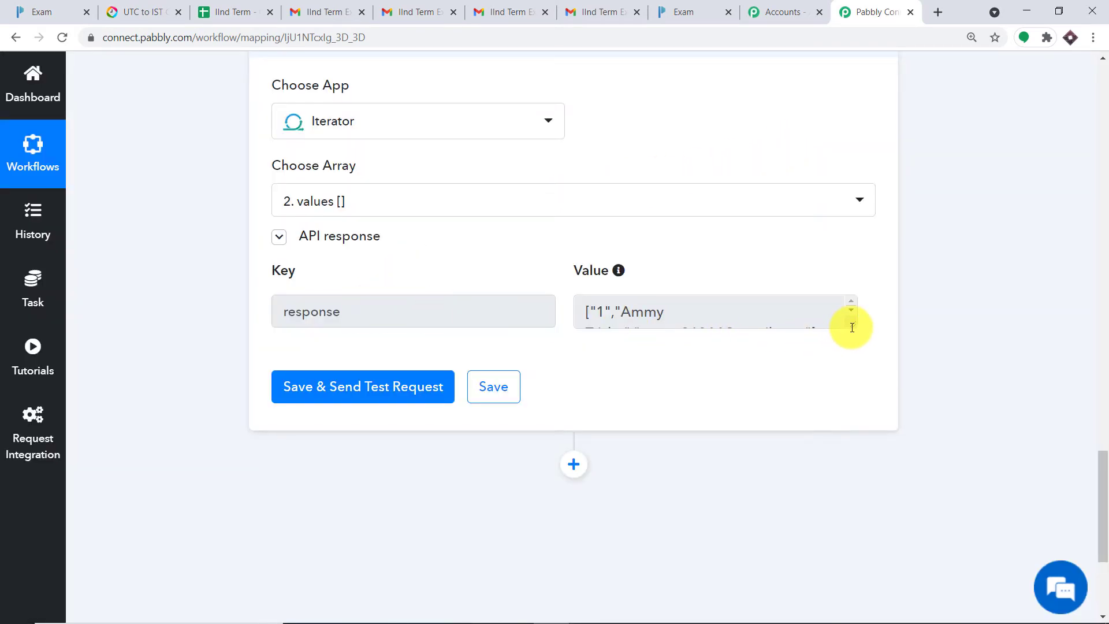
{"action": "left_click_drag", "start_coordinate": [852, 327], "coordinate": [569, 306]}
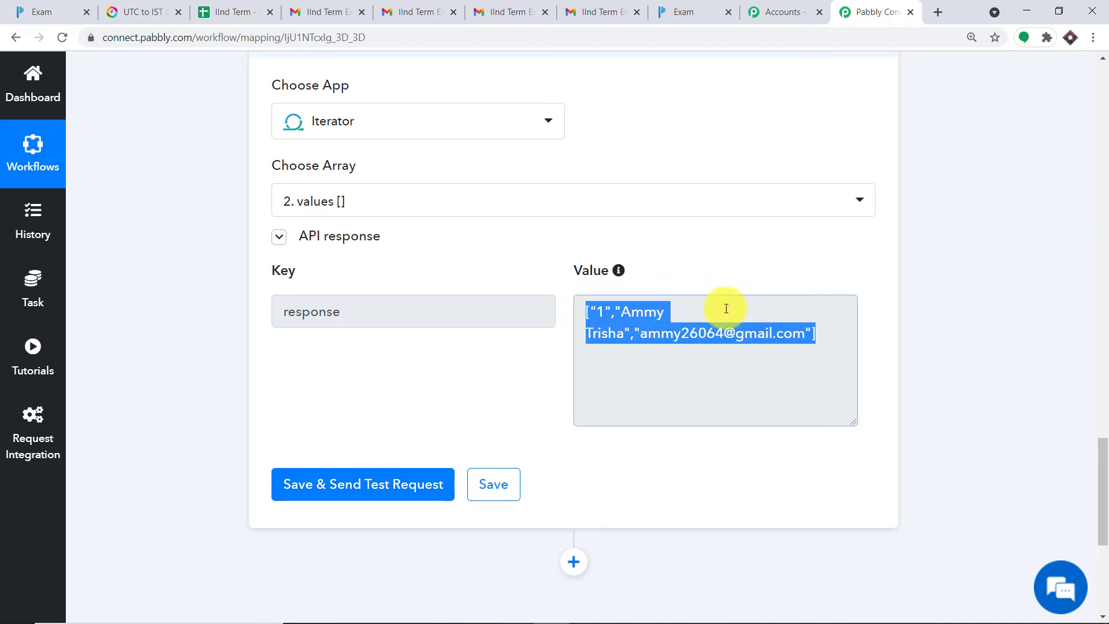
{"action": "left_click", "coordinate": [223, 11]}
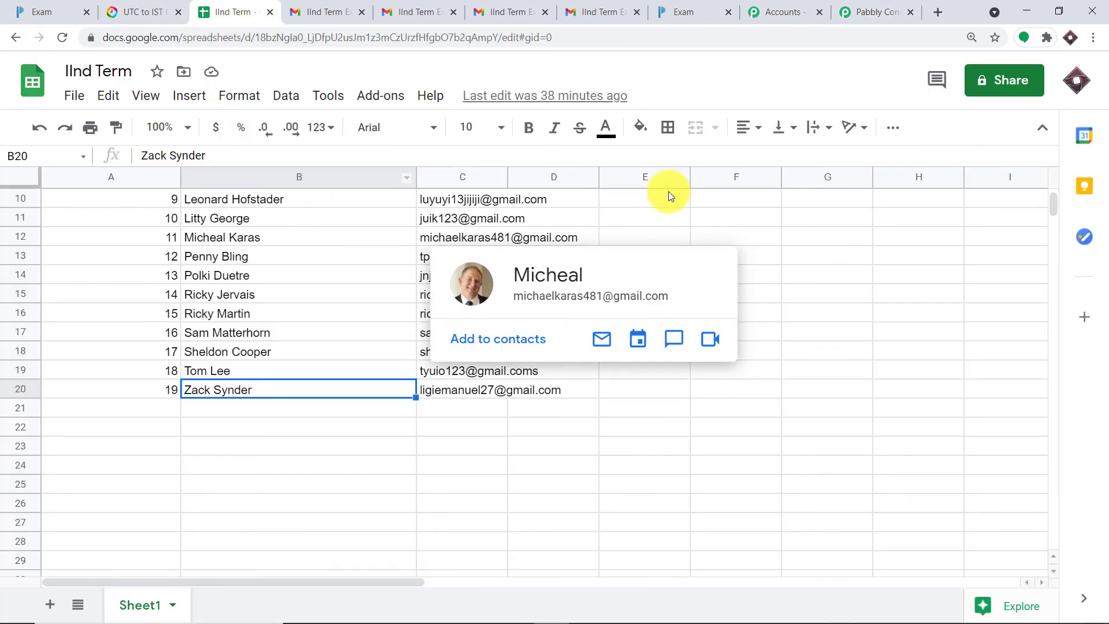
{"action": "scroll", "coordinate": [785, 205], "scroll_direction": "up", "scroll_amount": 3}
{"action": "left_click_drag", "start_coordinate": [627, 217], "coordinate": [396, 218]}
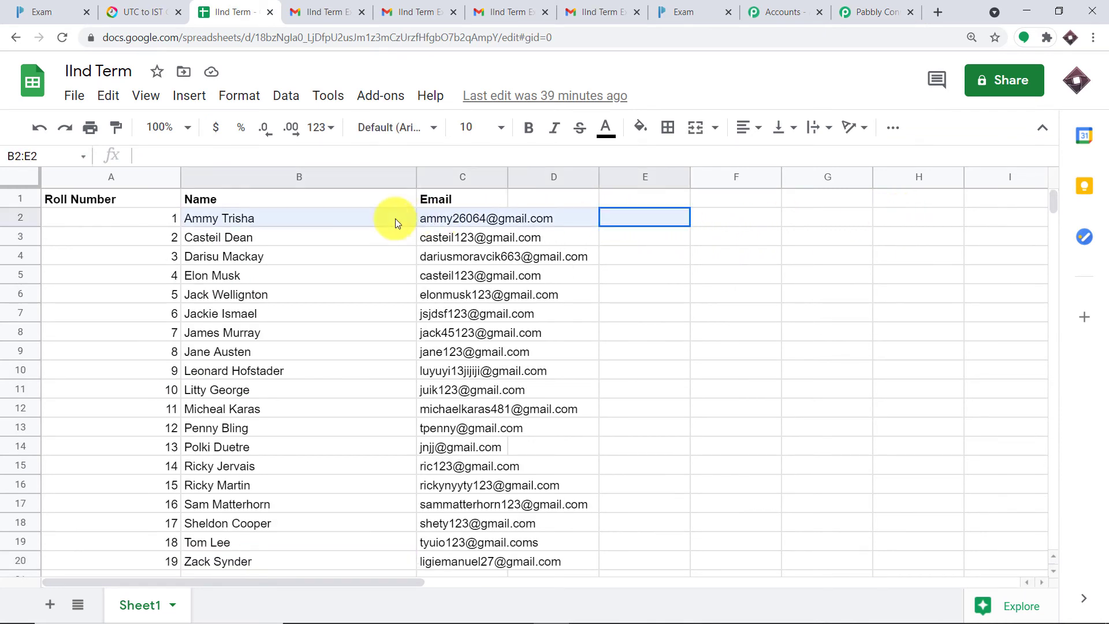
{"action": "mouse_move", "coordinate": [182, 223]}
{"action": "left_mouse_down"}
{"action": "mouse_move", "coordinate": [160, 220]}
{"action": "mouse_move", "coordinate": [171, 217]}
{"action": "left_mouse_up"}
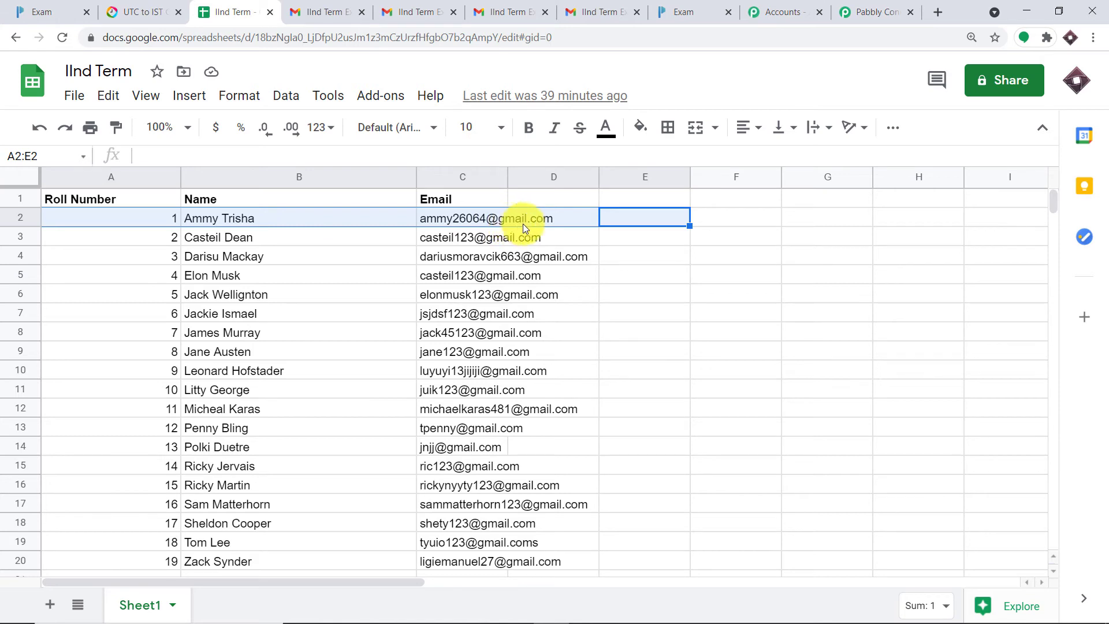
{"action": "left_click", "coordinate": [892, 11]}
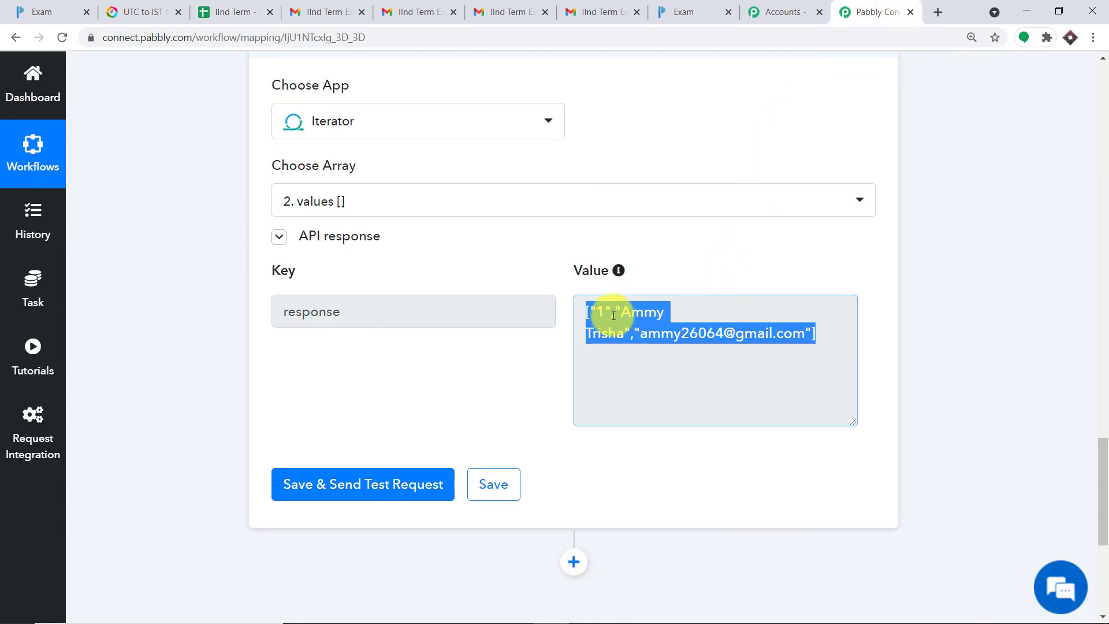
Step: Highlight the Iterator's response value, then add an empty action step below the Iterator
{"action": "left_click", "coordinate": [511, 251]}
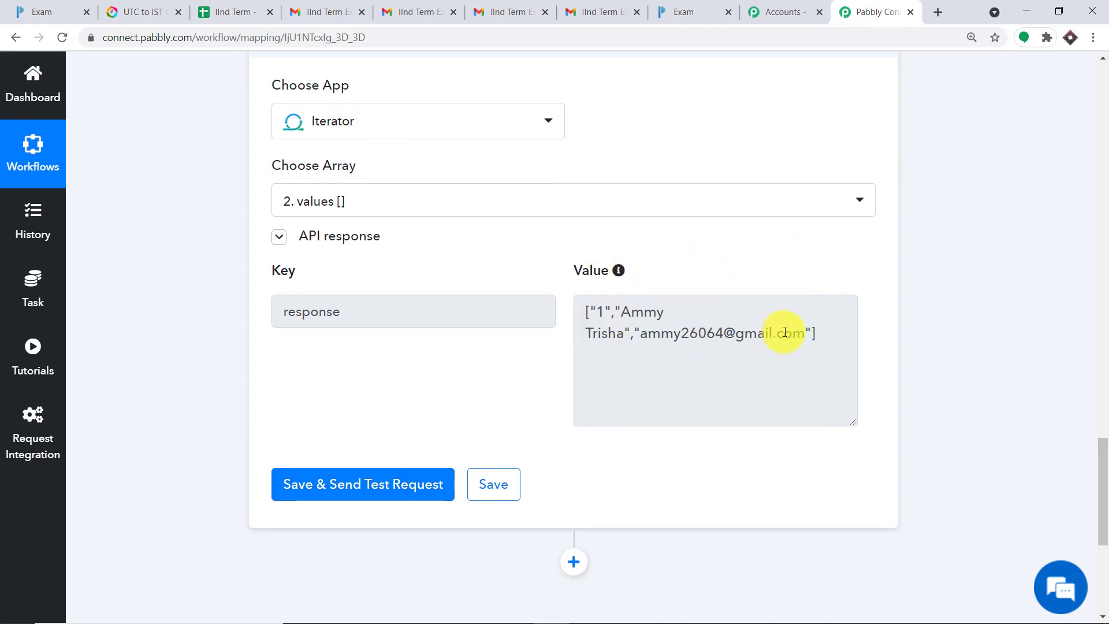
{"action": "left_click_drag", "start_coordinate": [831, 336], "coordinate": [588, 314]}
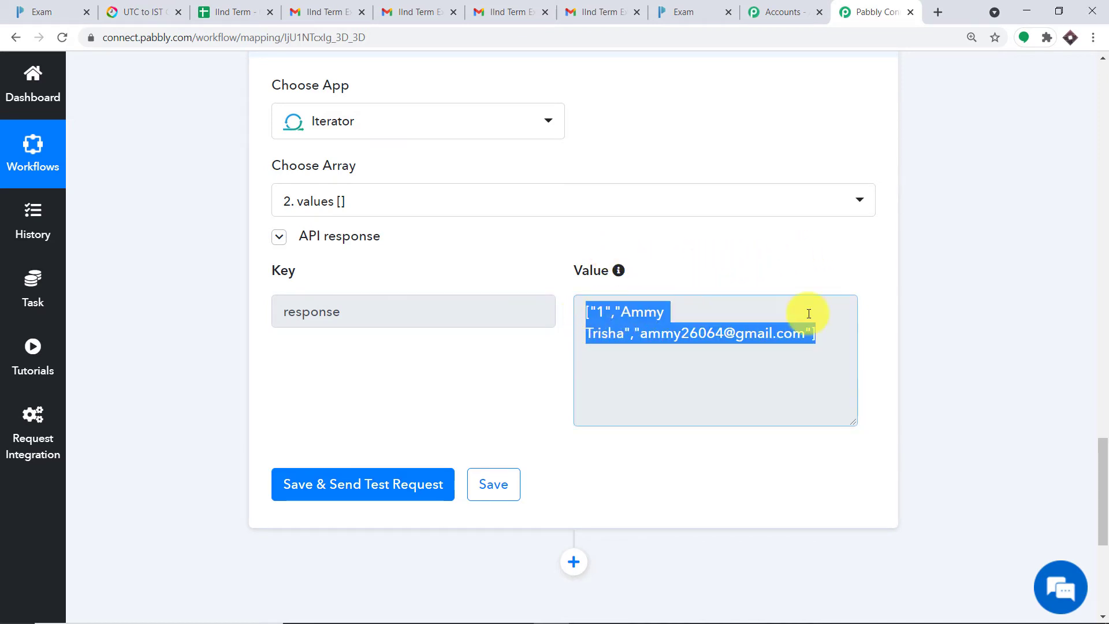
{"action": "scroll", "coordinate": [1105, 442], "scroll_direction": "down", "scroll_amount": 3}
{"action": "left_click", "coordinate": [574, 388]}
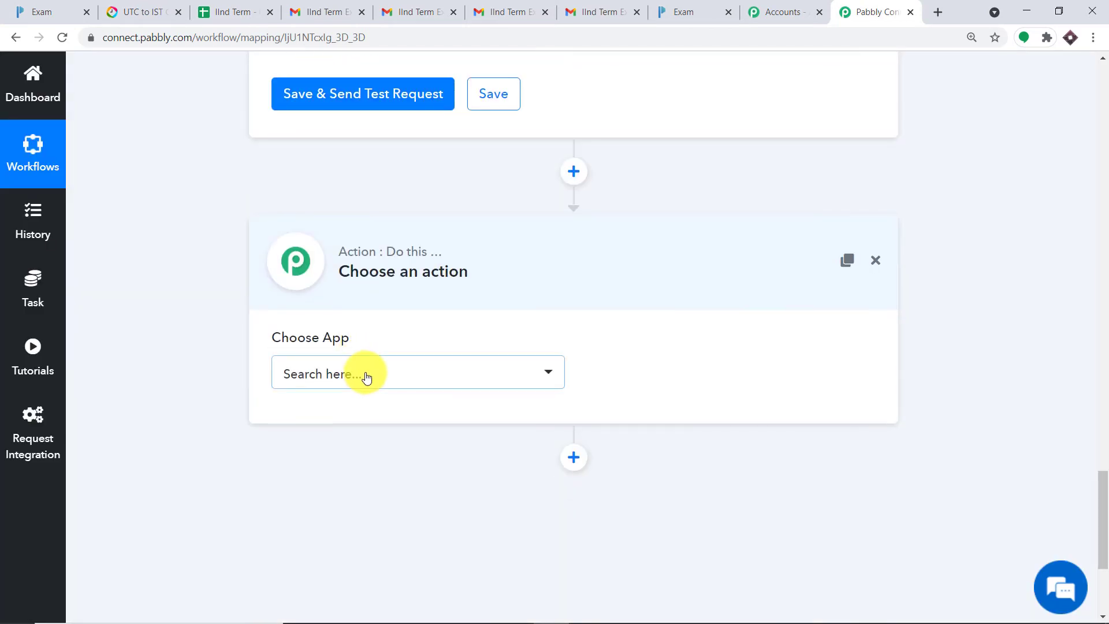
Step: Make the new step a connected JSON Extractor with the Extract JSON Data event
{"action": "left_click", "coordinate": [367, 375]}
{"action": "type", "text": "js"}
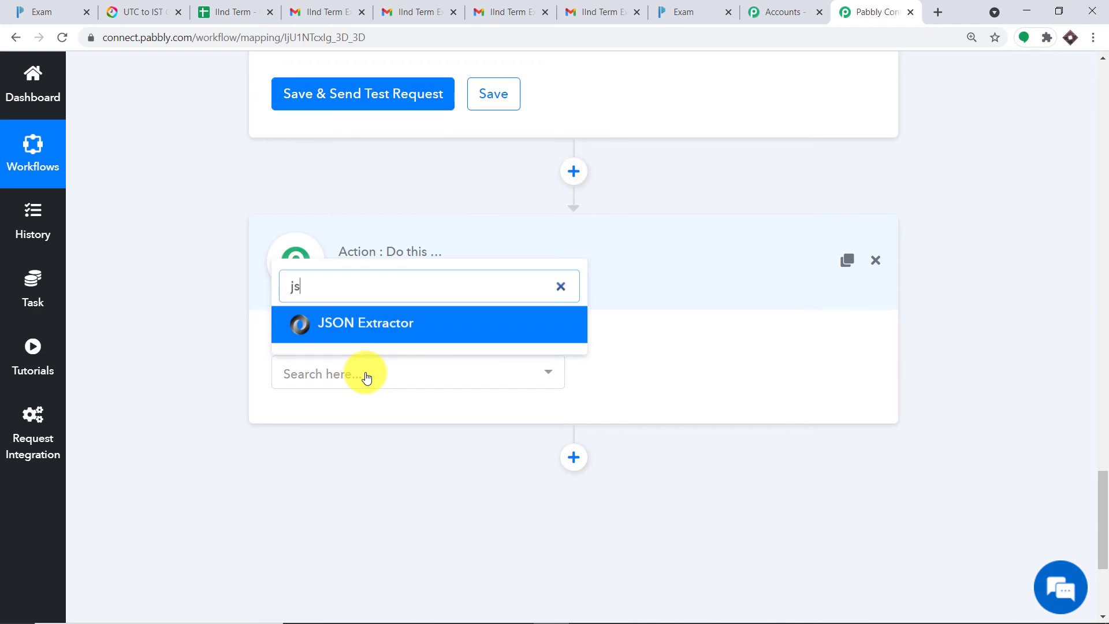
{"action": "type", "text": "o"}
{"action": "left_click", "coordinate": [386, 337]}
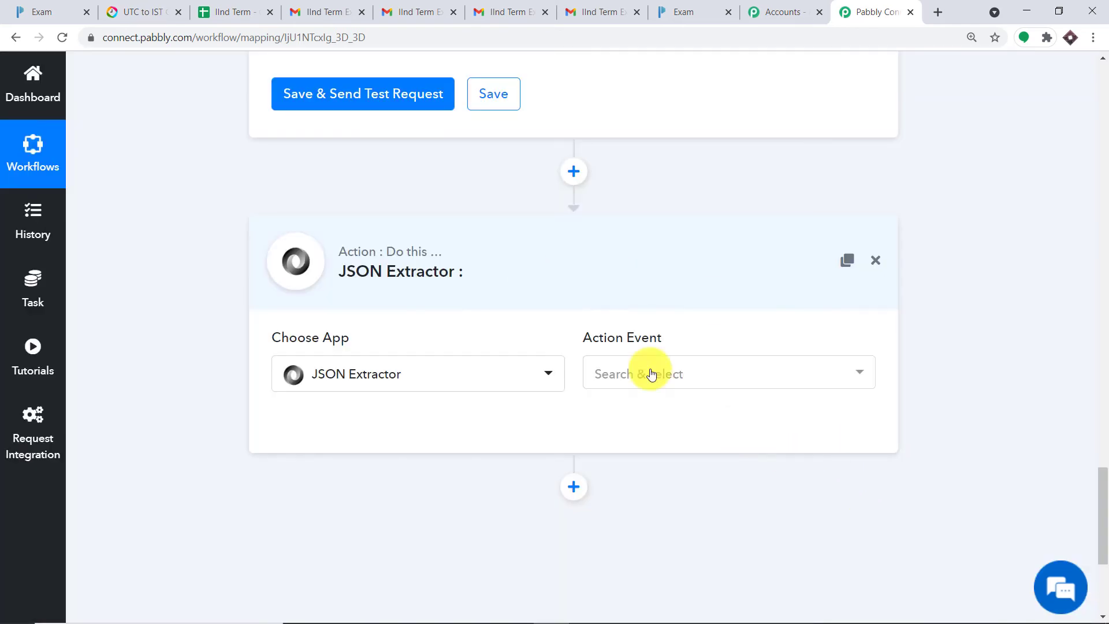
{"action": "left_click", "coordinate": [662, 383]}
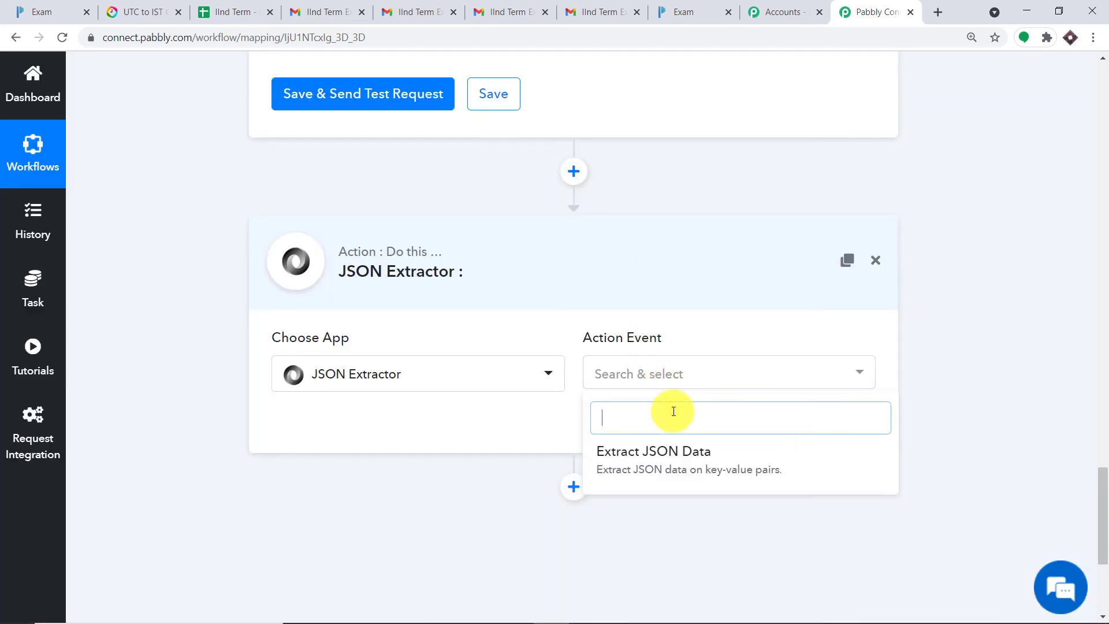
{"action": "left_click", "coordinate": [668, 462]}
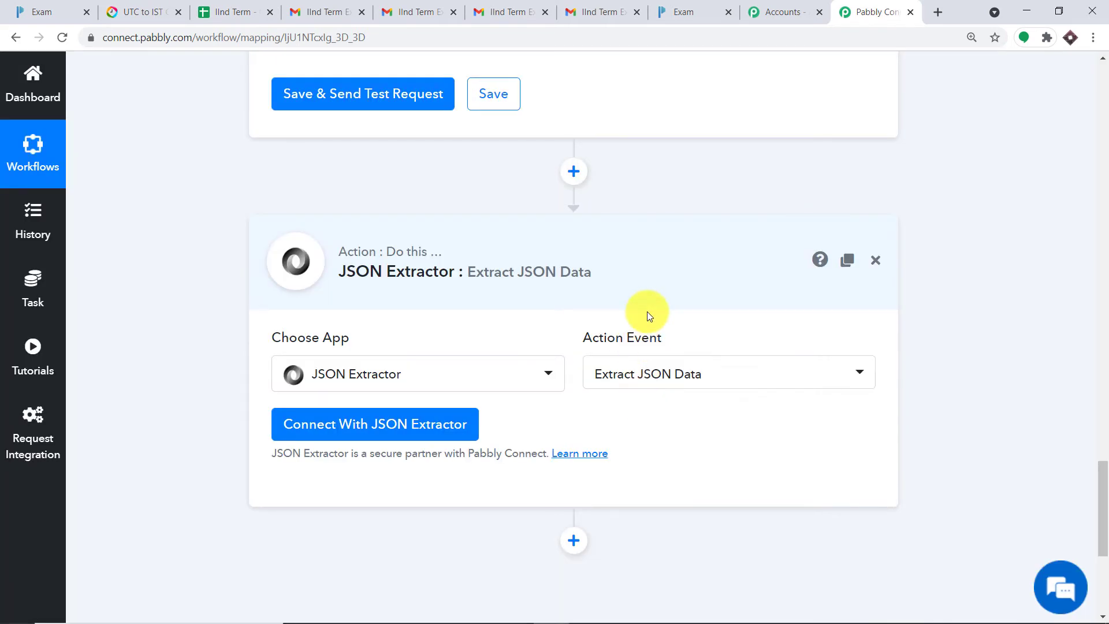
{"action": "scroll", "coordinate": [653, 313], "scroll_direction": "down", "scroll_amount": 2}
{"action": "left_click", "coordinate": [389, 281]}
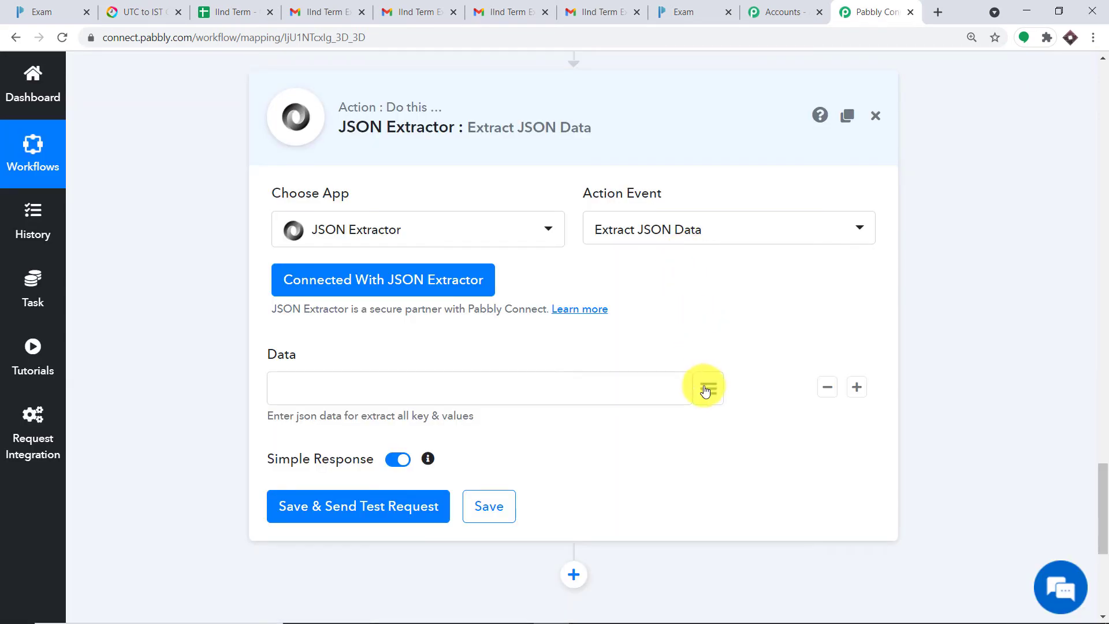
Step: Map the Data field to 3. Iterator > 3. response
{"action": "left_click", "coordinate": [705, 391]}
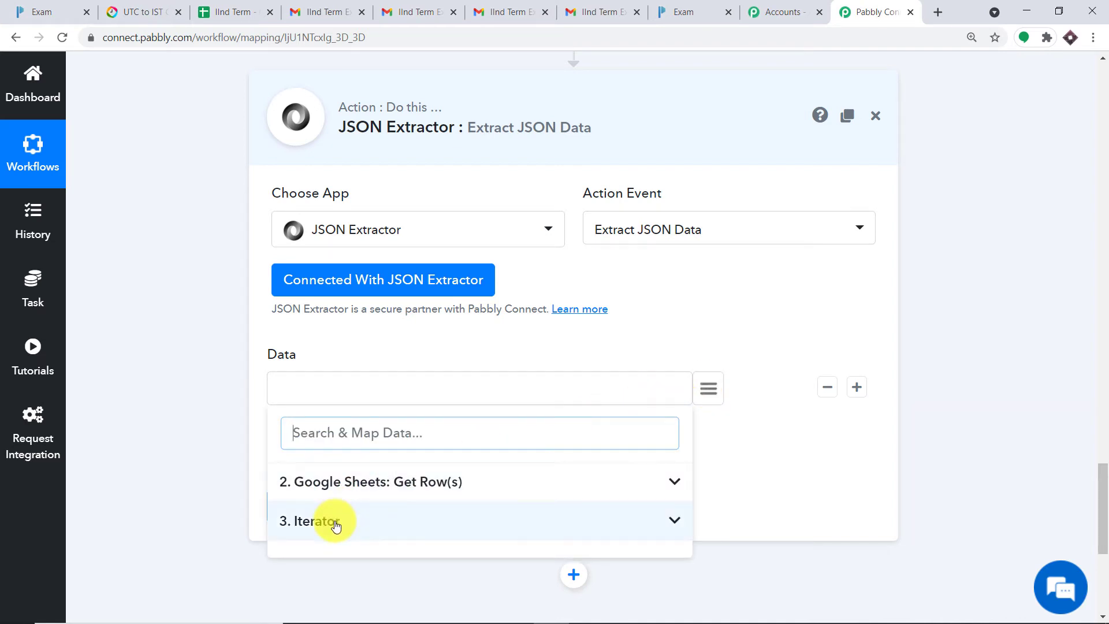
{"action": "left_click_drag", "start_coordinate": [1104, 503], "coordinate": [1065, 520]}
{"action": "left_click", "coordinate": [709, 212]}
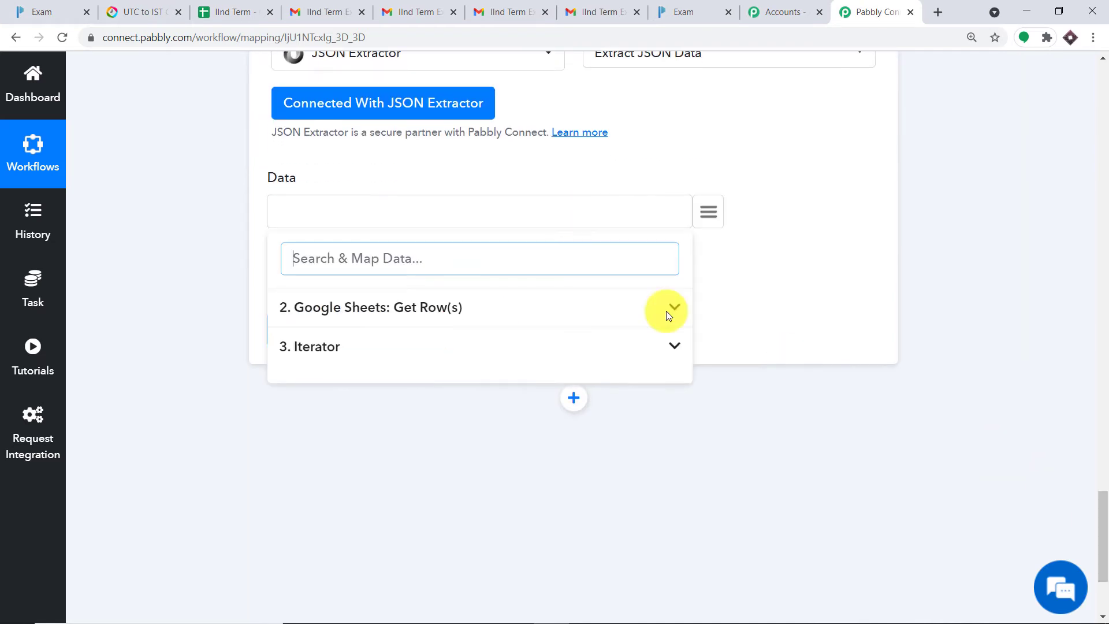
{"action": "left_click", "coordinate": [347, 349]}
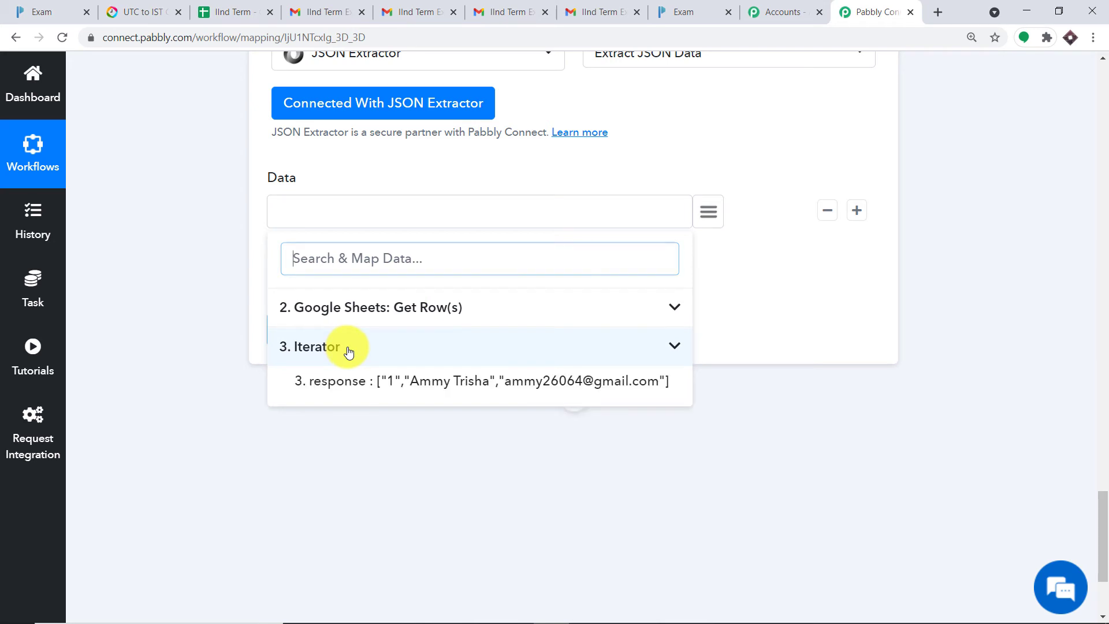
{"action": "left_click", "coordinate": [454, 382]}
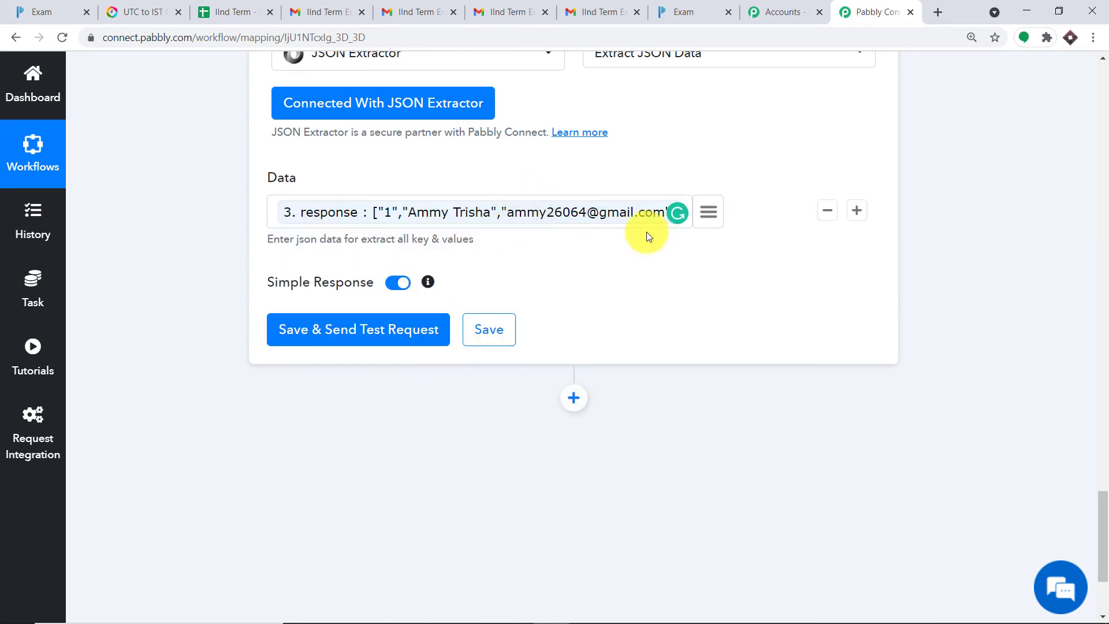
{"action": "left_click_drag", "start_coordinate": [1103, 546], "coordinate": [1105, 569]}
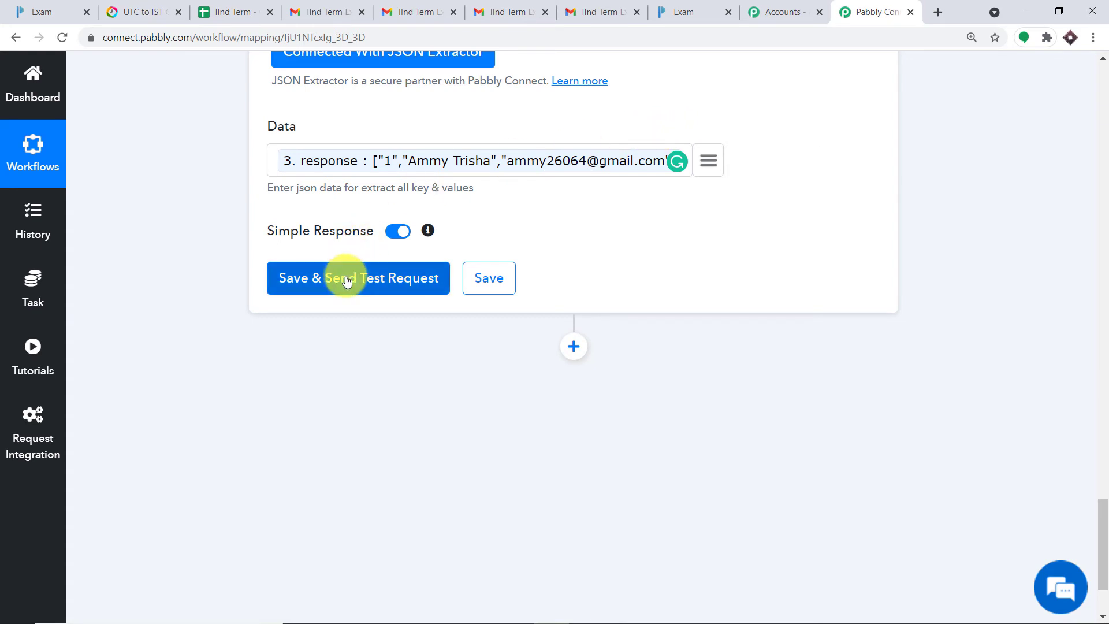
{"action": "left_click", "coordinate": [347, 278]}
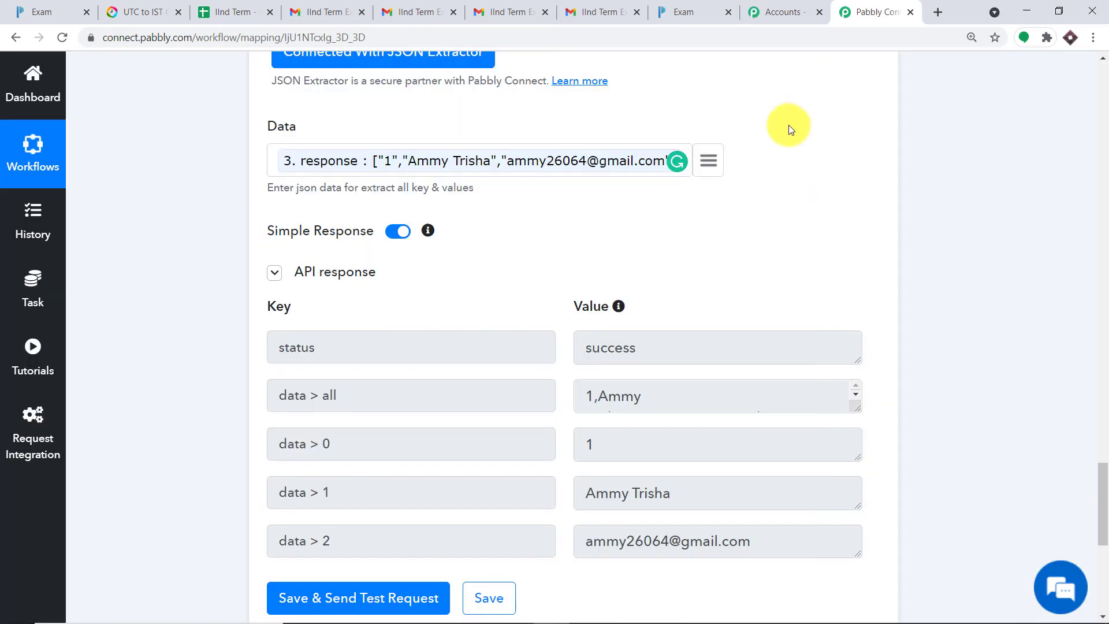
{"action": "scroll", "coordinate": [778, 197], "scroll_direction": "down", "scroll_amount": 3}
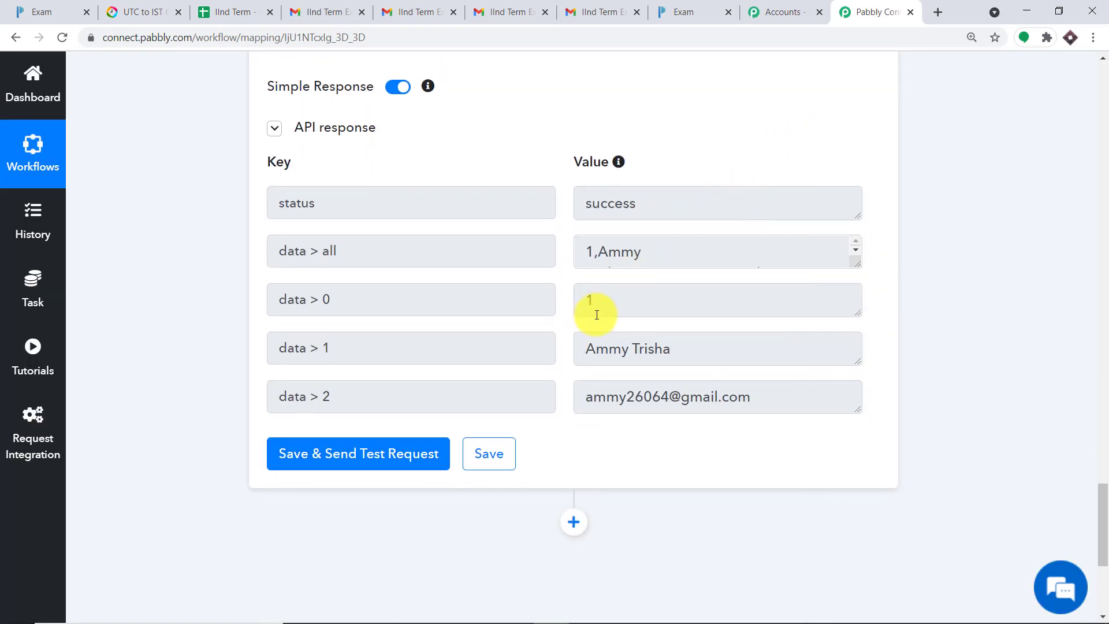
{"action": "left_click", "coordinate": [617, 346]}
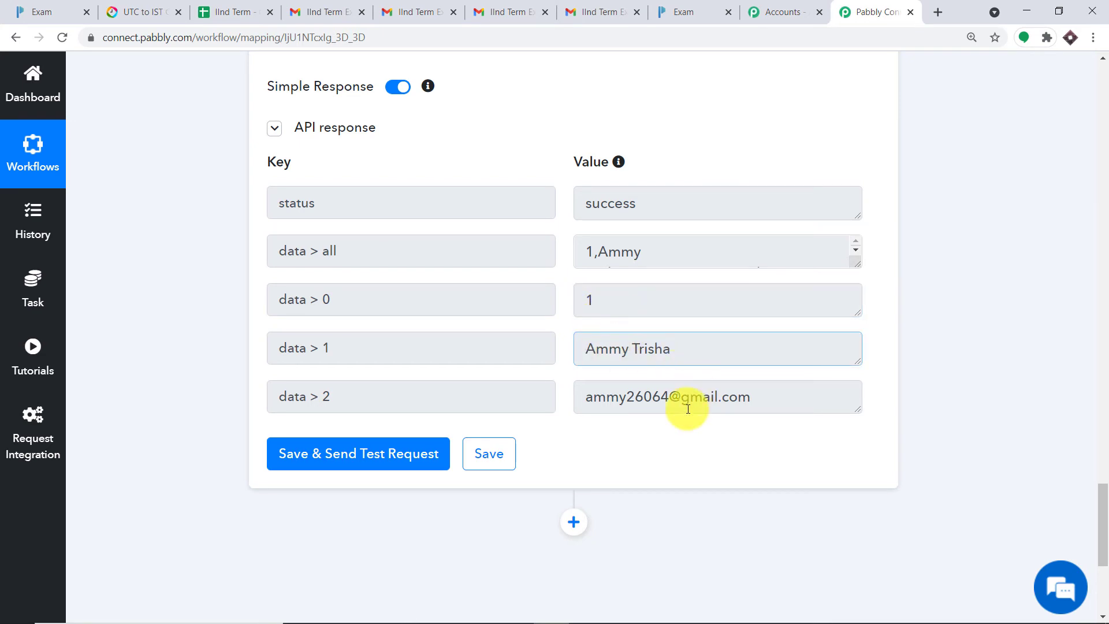
{"action": "left_click_drag", "start_coordinate": [594, 397], "coordinate": [769, 392]}
{"action": "left_click", "coordinate": [859, 364]}
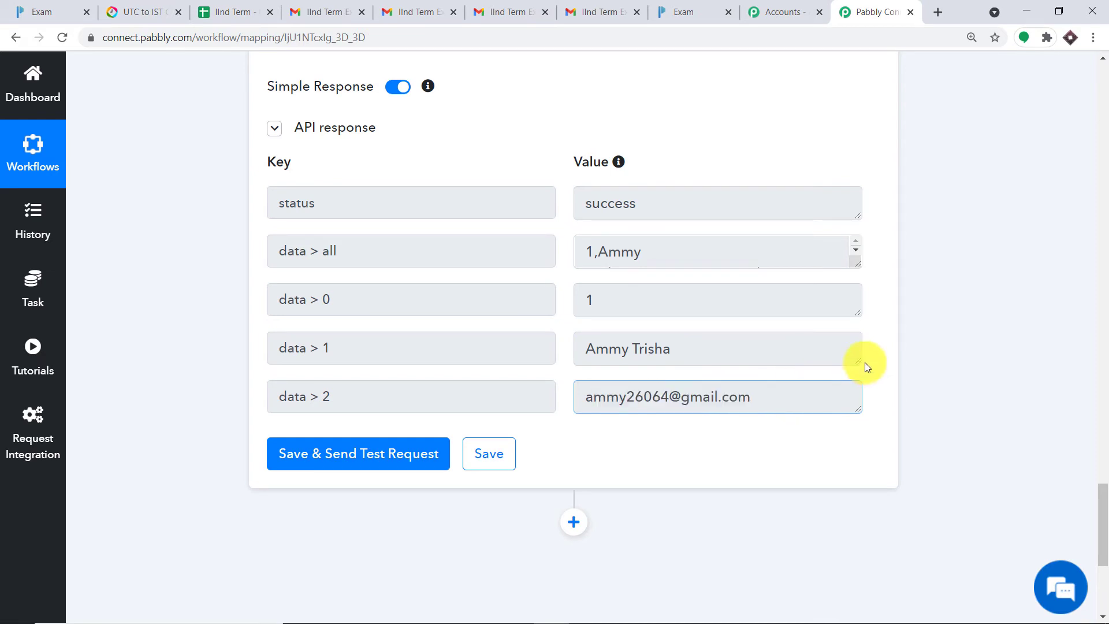
{"action": "left_click_drag", "start_coordinate": [1106, 543], "coordinate": [1086, 403]}
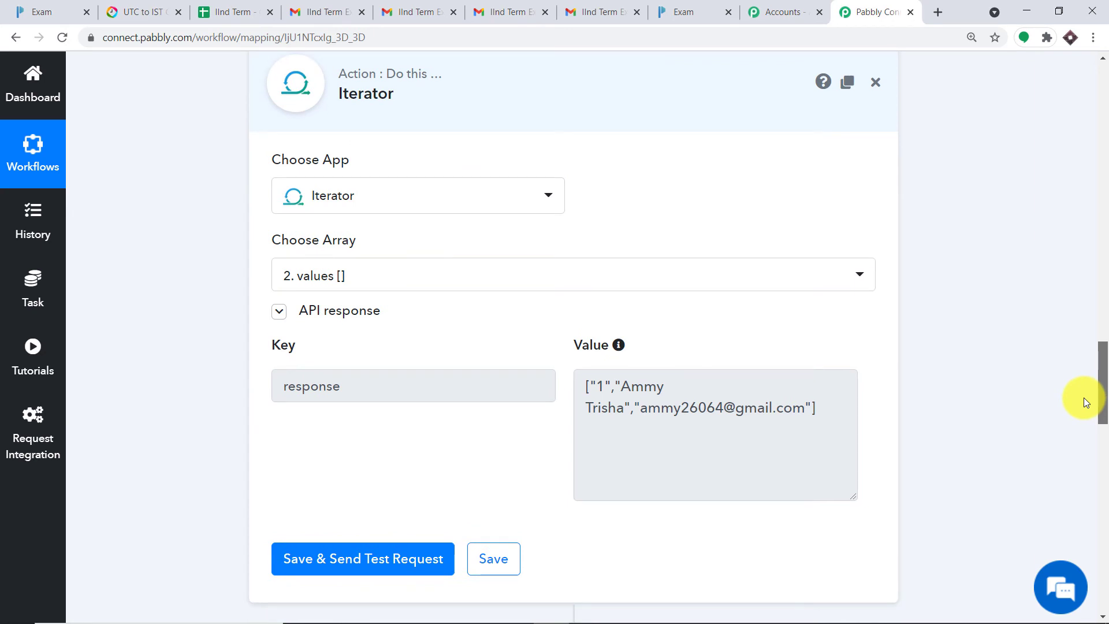
{"action": "left_click_drag", "start_coordinate": [832, 414], "coordinate": [592, 383]}
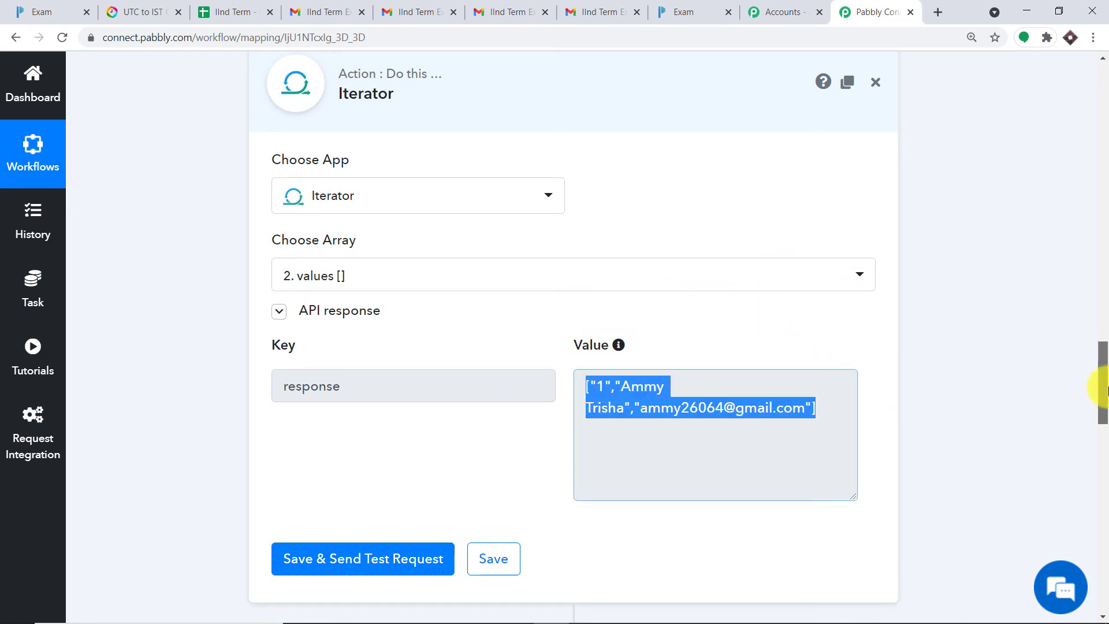
{"action": "left_click_drag", "start_coordinate": [1105, 371], "coordinate": [1107, 433]}
Step: Scroll through the IInd Term sheet's student roll numbers, names and emails
{"action": "left_click", "coordinate": [254, 12]}
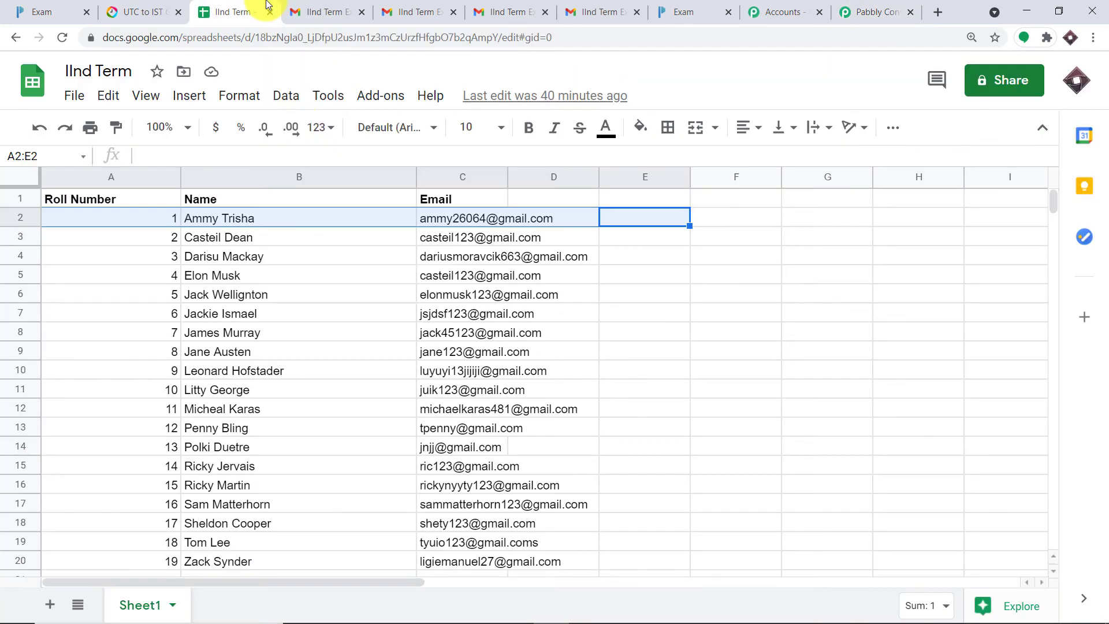
{"action": "scroll", "coordinate": [415, 434], "scroll_direction": "down", "scroll_amount": 2}
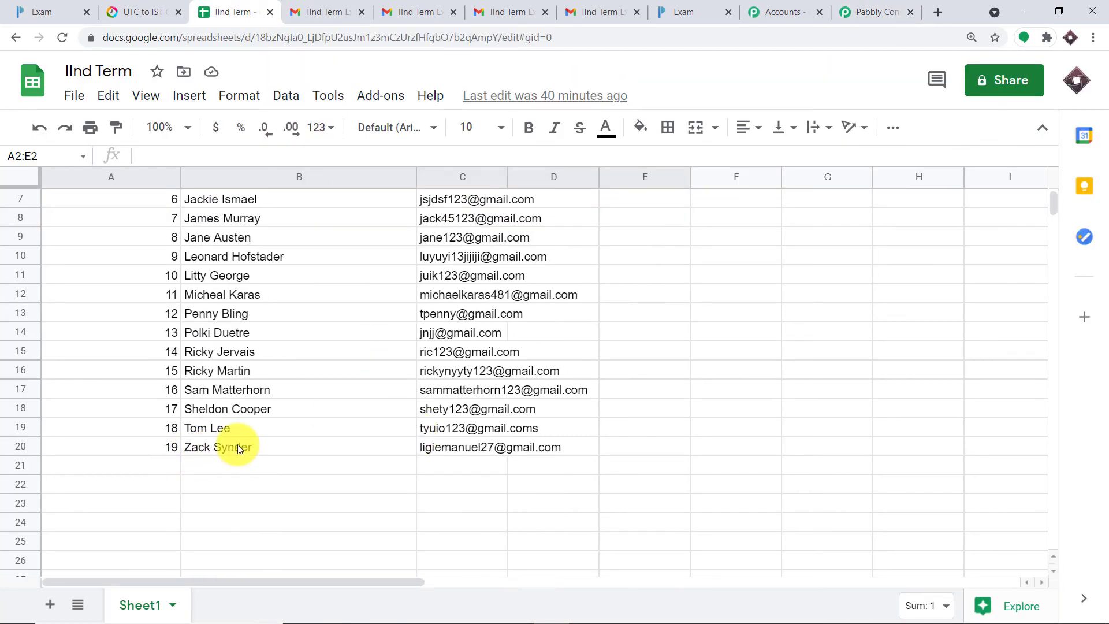
{"action": "scroll", "coordinate": [237, 449], "scroll_direction": "up", "scroll_amount": 2}
{"action": "scroll", "coordinate": [303, 444], "scroll_direction": "down", "scroll_amount": 2}
Step: Back in the workflow, insert a new empty action step beneath the JSON Extractor step
{"action": "left_click", "coordinate": [876, 11]}
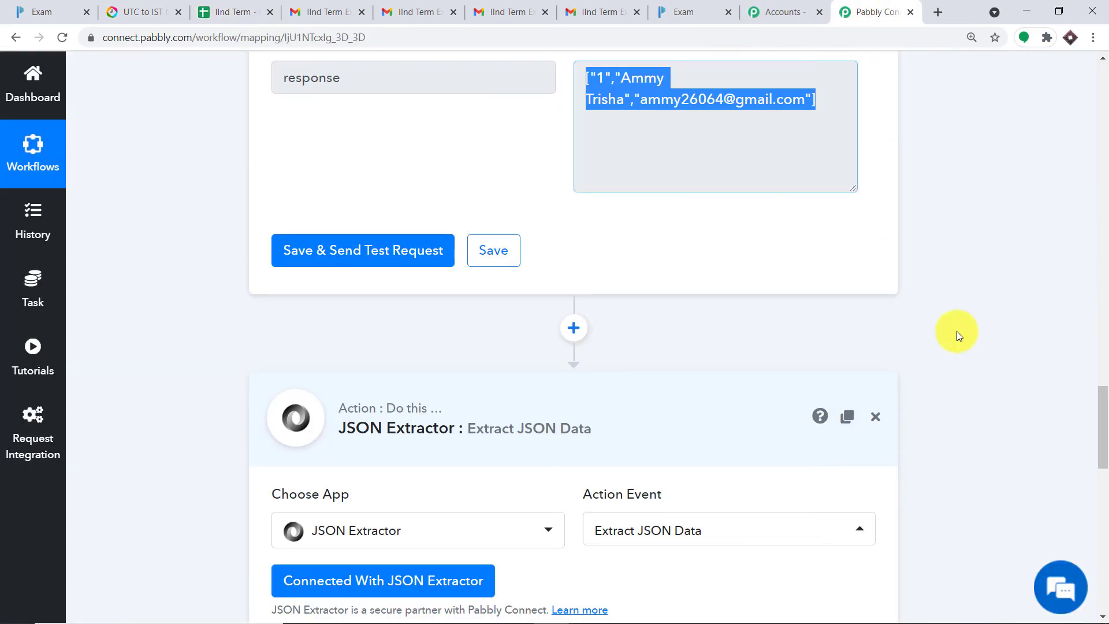
{"action": "left_click_drag", "start_coordinate": [1104, 437], "coordinate": [1106, 569]}
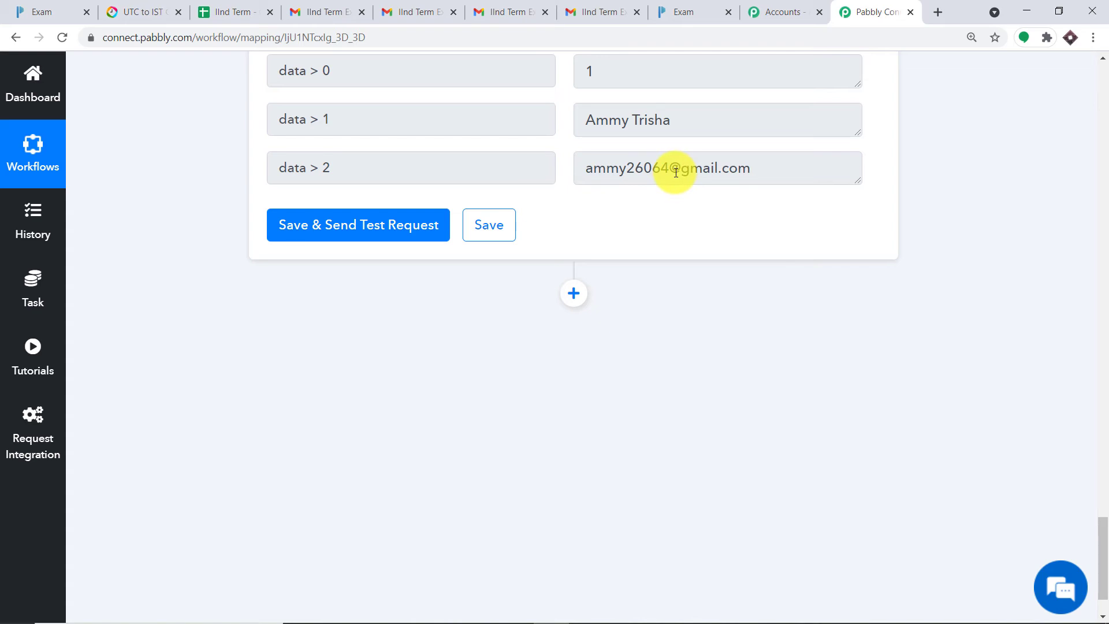
{"action": "left_click", "coordinate": [574, 293]}
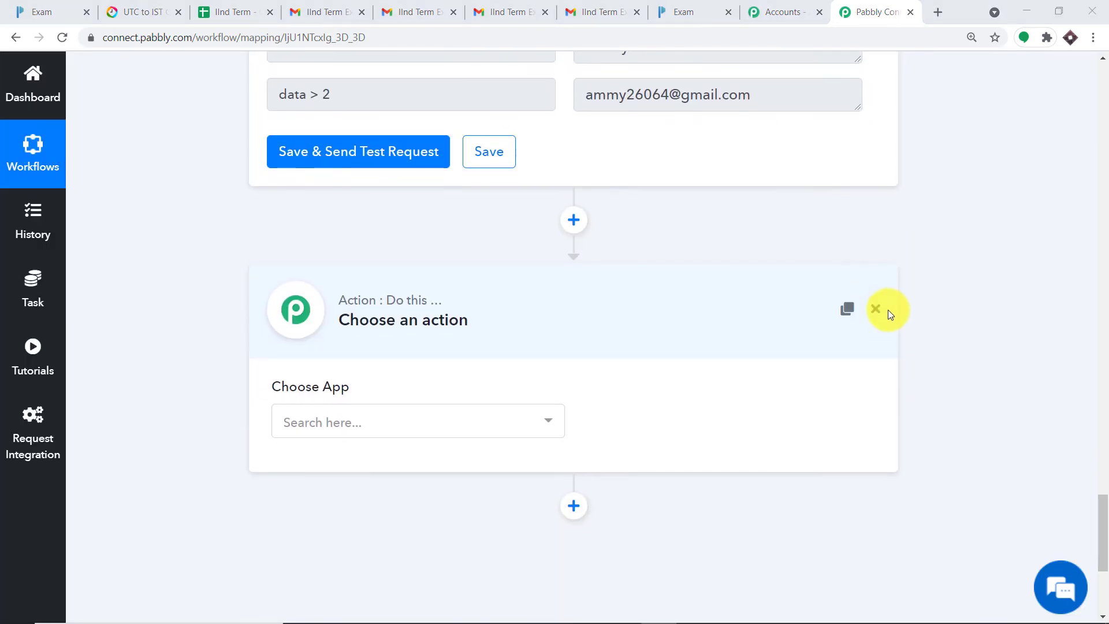
Step: Set the new step's app to Gmail and its action event to Send an Email
{"action": "scroll", "coordinate": [889, 310], "scroll_direction": "down", "scroll_amount": 4}
{"action": "left_click", "coordinate": [445, 285]}
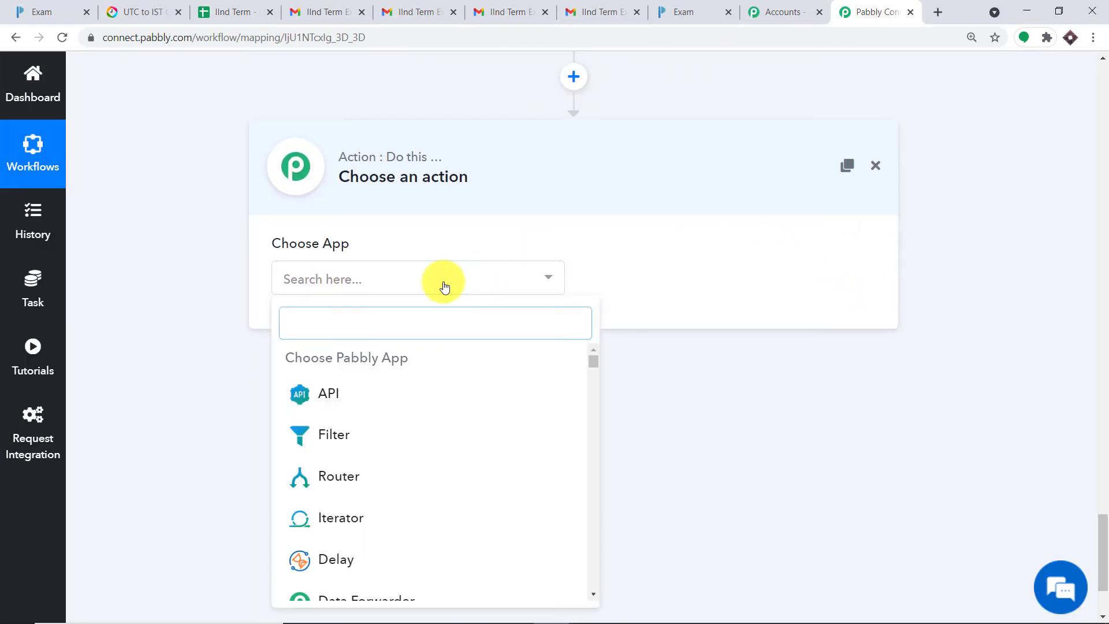
{"action": "type", "text": "gmai"}
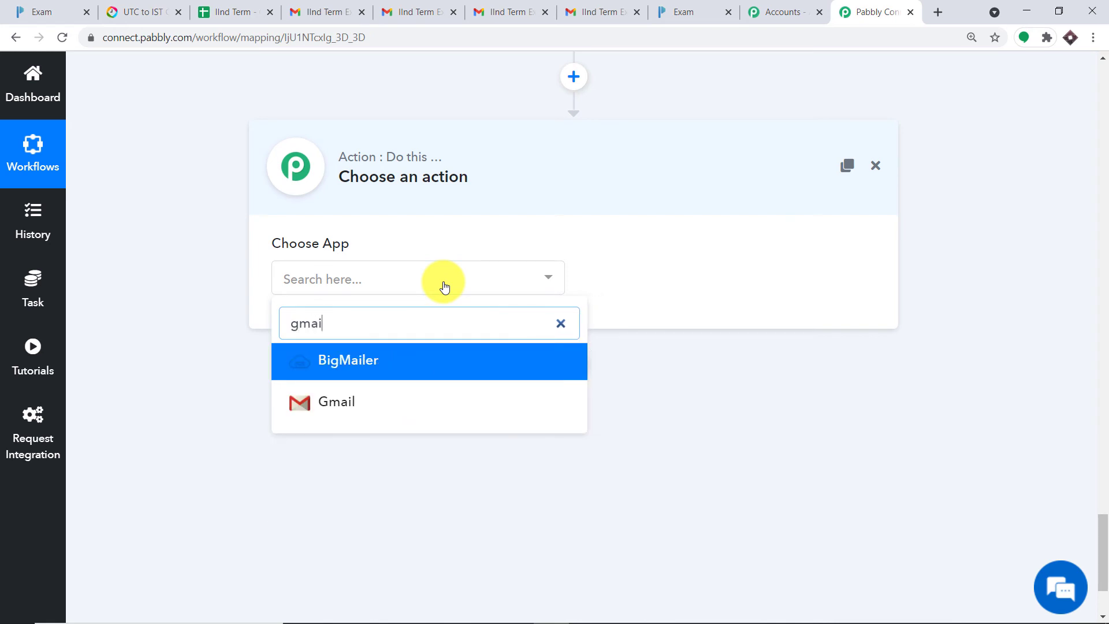
{"action": "left_click", "coordinate": [348, 401]}
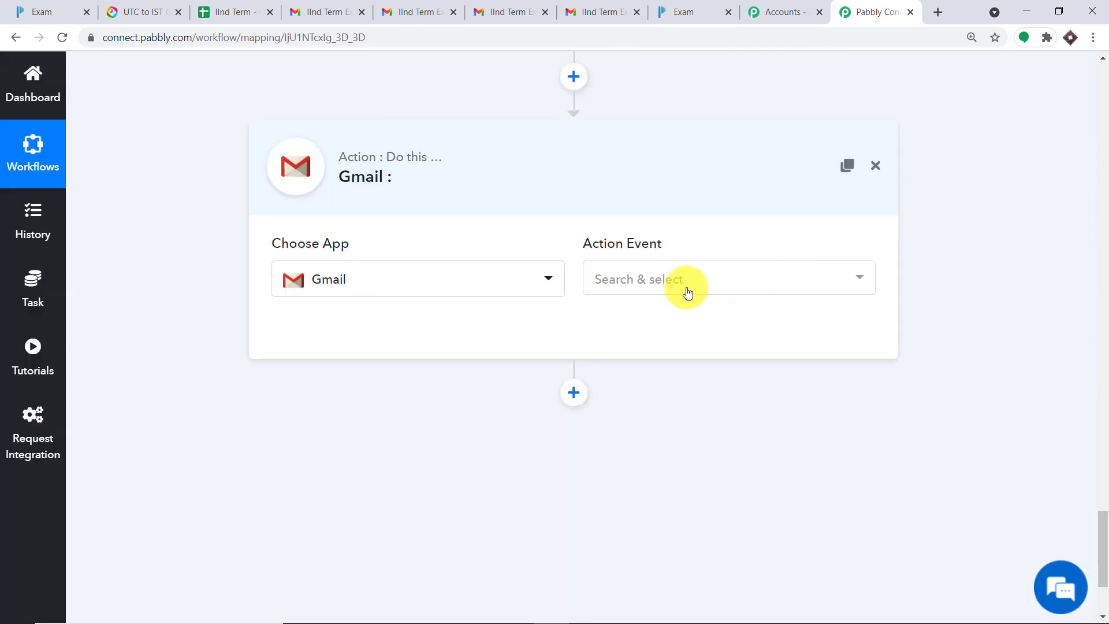
{"action": "left_click", "coordinate": [688, 293]}
{"action": "left_click", "coordinate": [675, 358]}
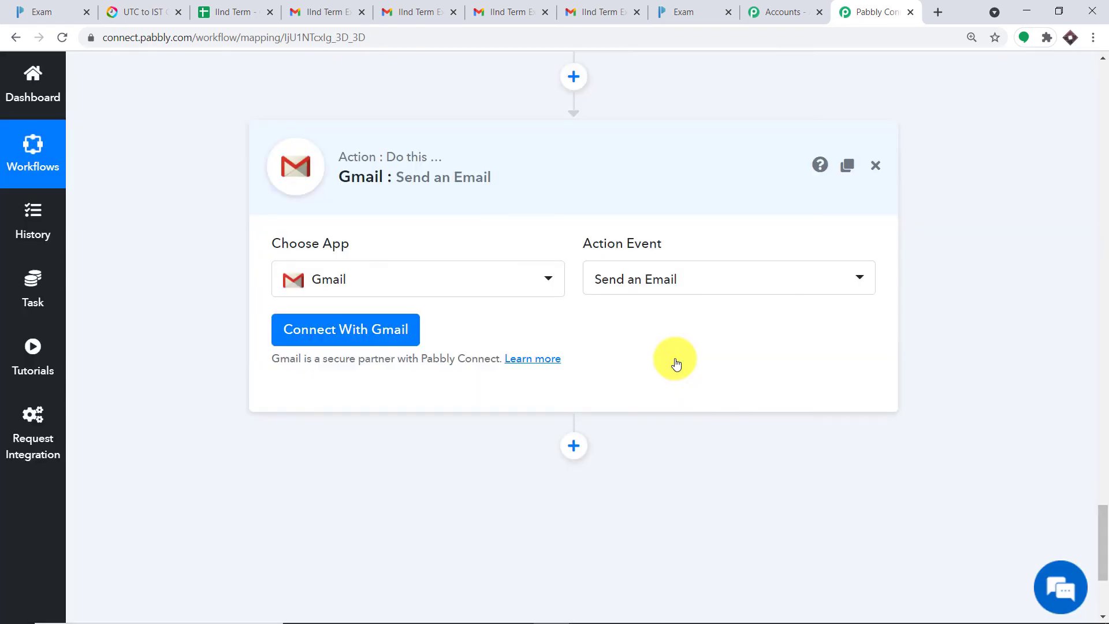
{"action": "left_click", "coordinate": [670, 279]}
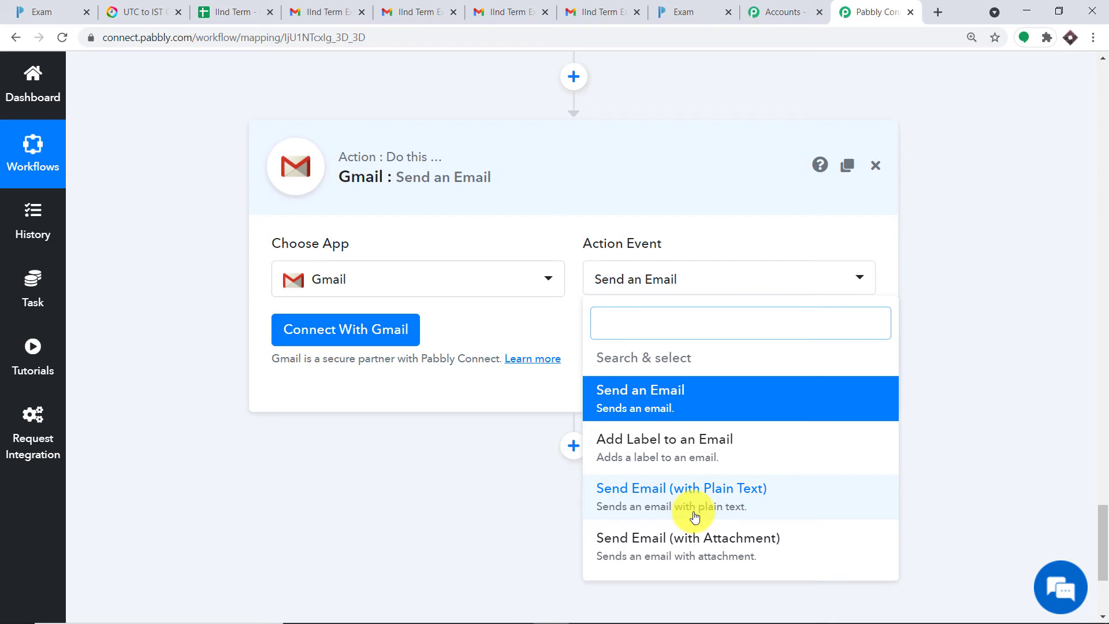
Step: Connect a Google account to the Gmail step and allow Pabbly Connect access
{"action": "left_click", "coordinate": [550, 321]}
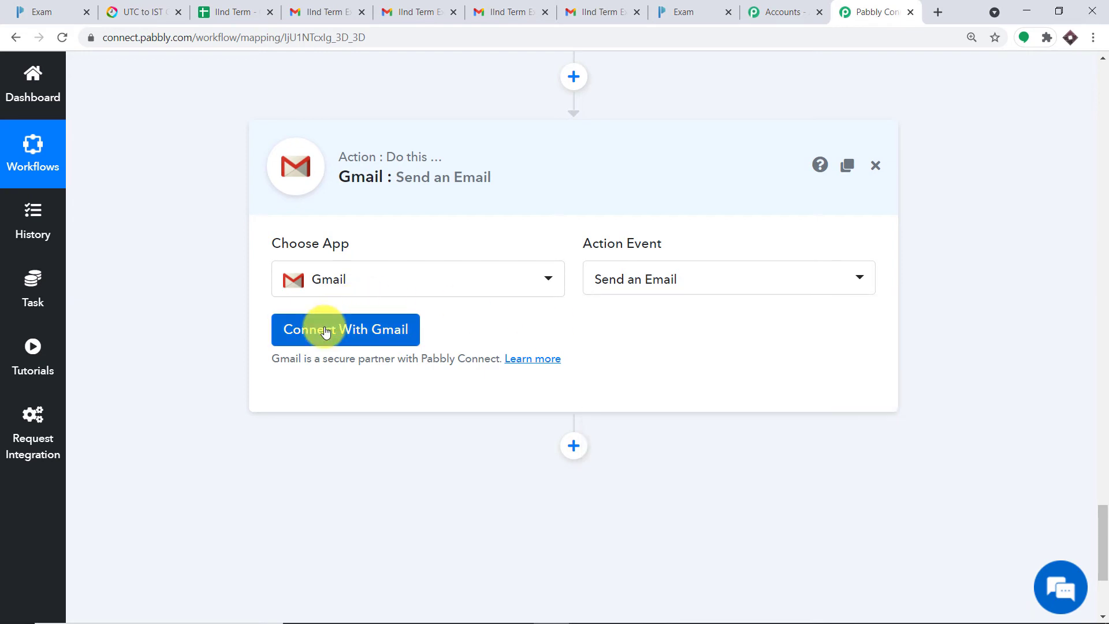
{"action": "left_click", "coordinate": [326, 331]}
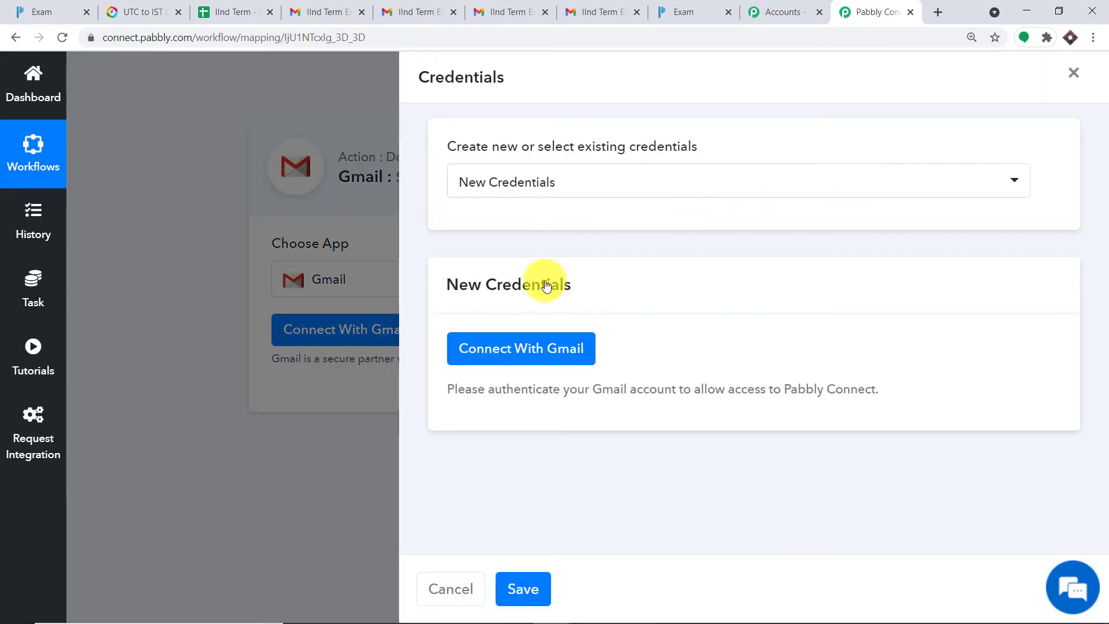
{"action": "left_click", "coordinate": [549, 347]}
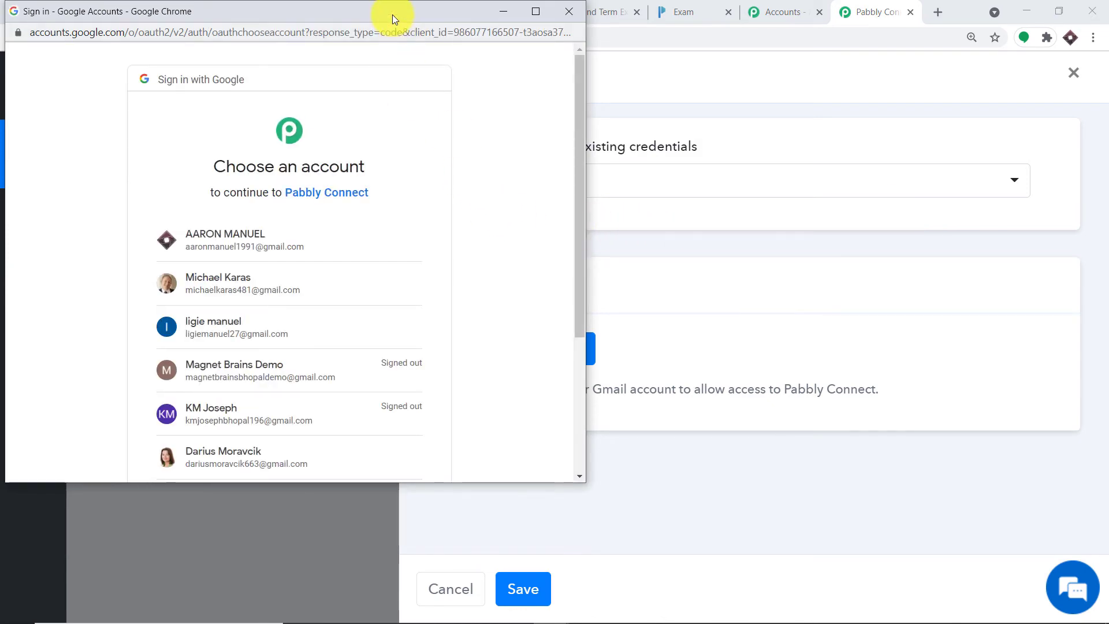
{"action": "left_click_drag", "start_coordinate": [393, 15], "coordinate": [947, 60]}
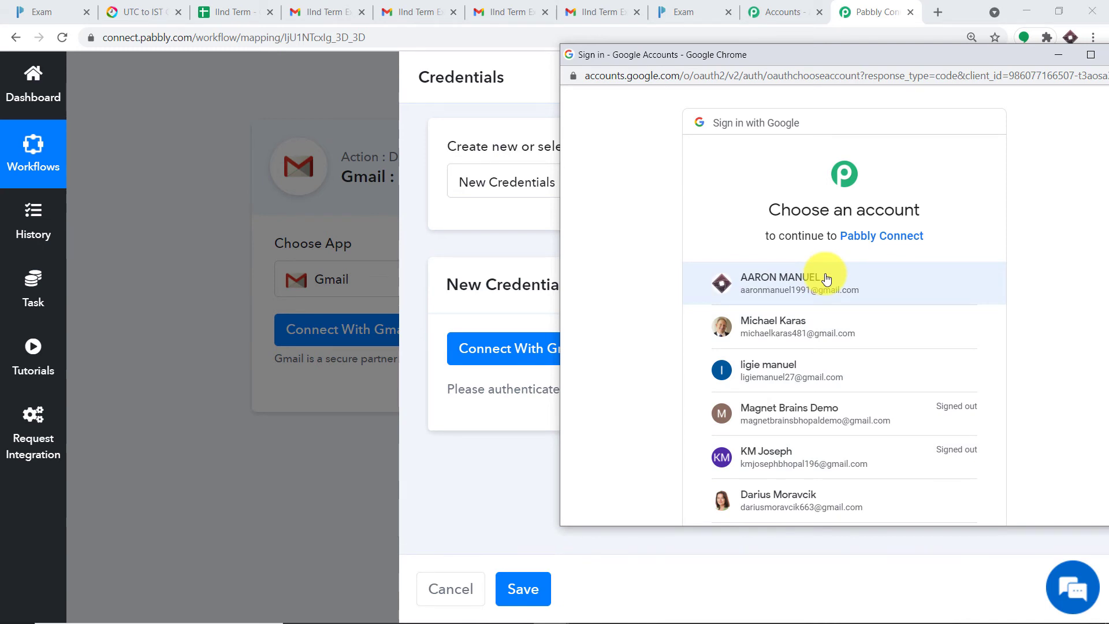
{"action": "left_click", "coordinate": [762, 287]}
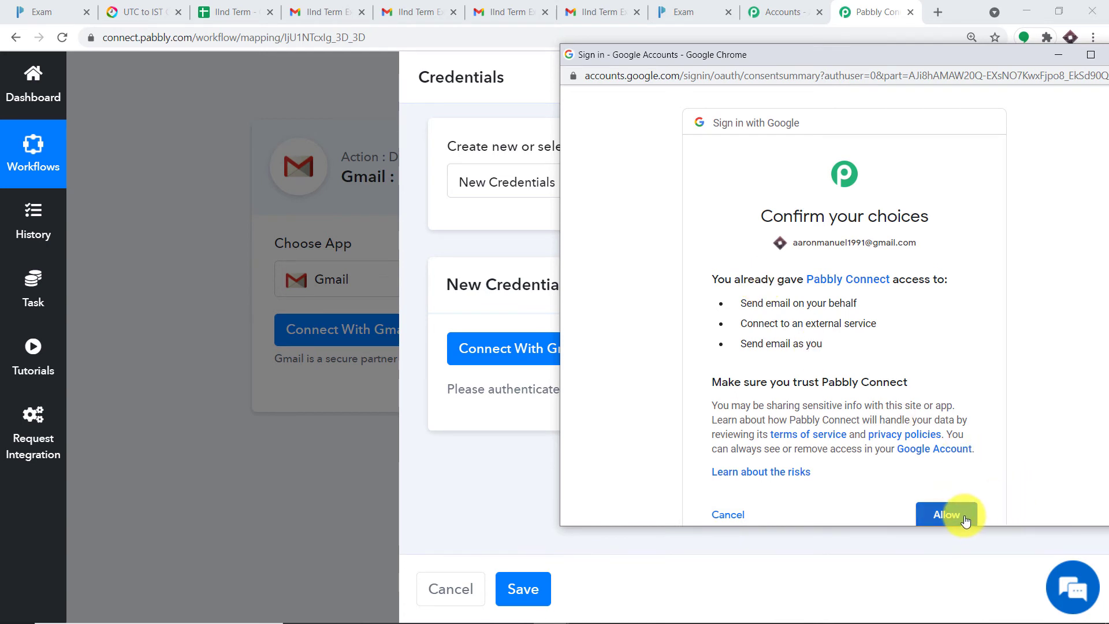
{"action": "scroll", "coordinate": [965, 516], "scroll_direction": "down", "scroll_amount": 1}
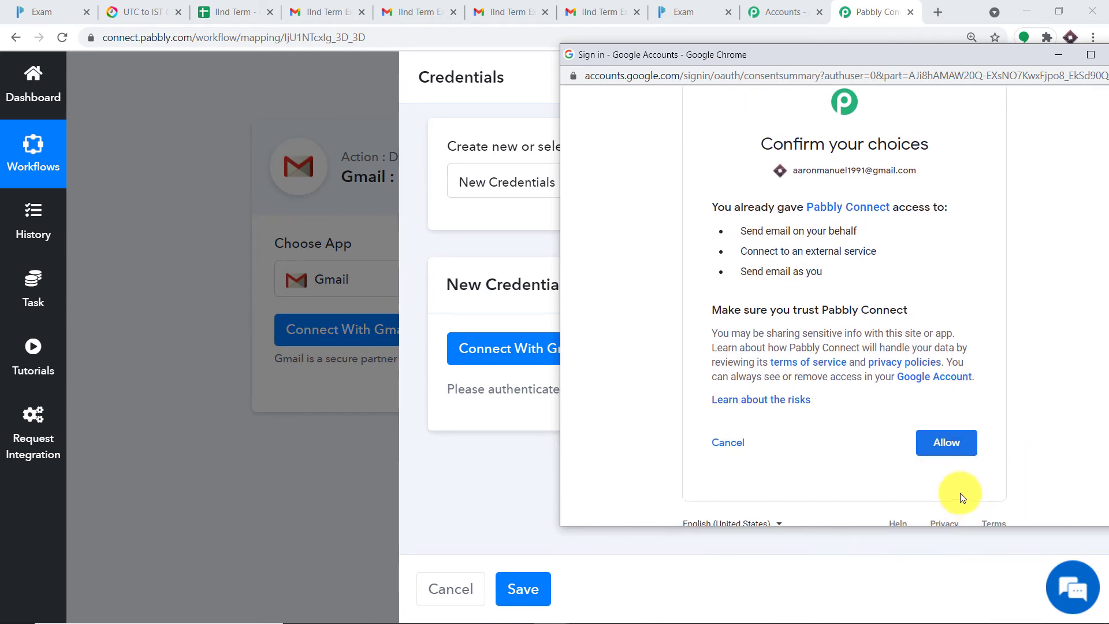
{"action": "left_click", "coordinate": [949, 444]}
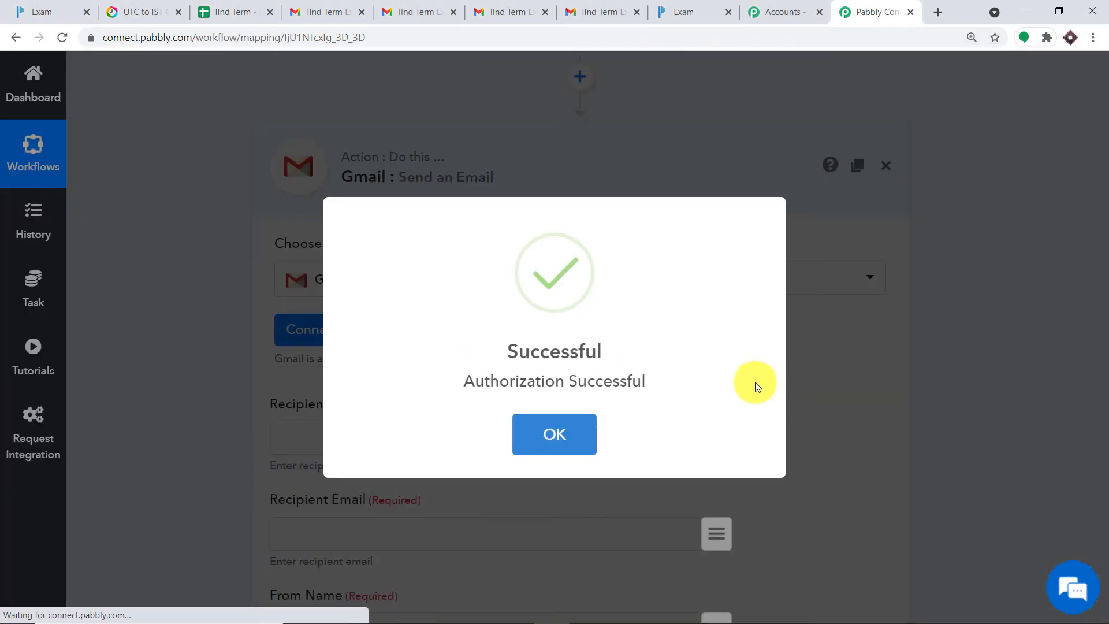
{"action": "left_click", "coordinate": [550, 436]}
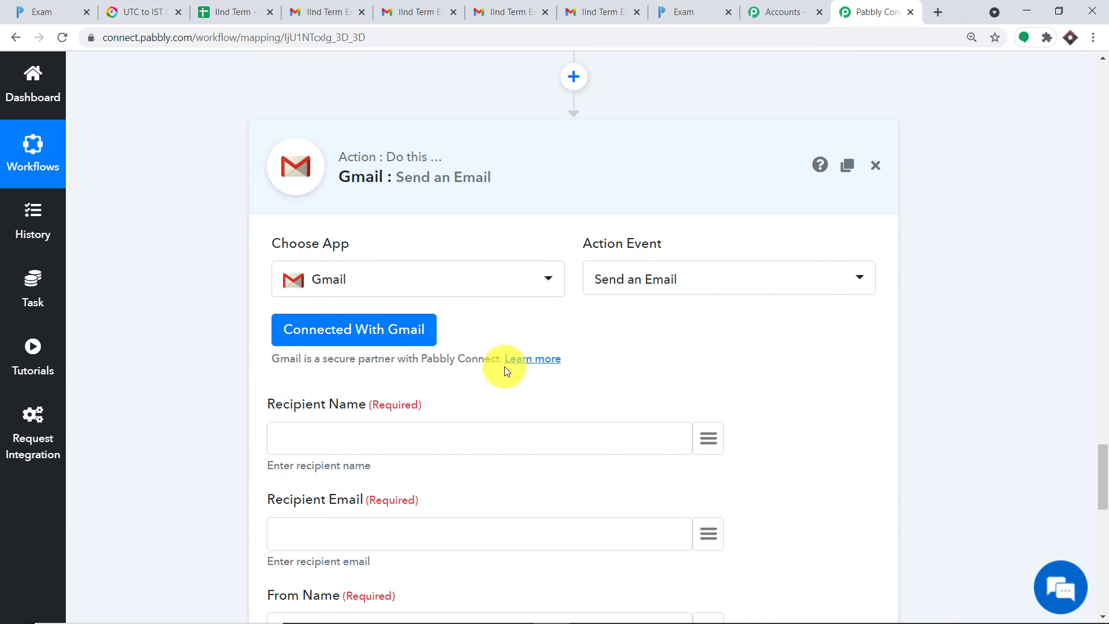
Step: Review the now-visible empty email fields, then switch to the Paperform Exam form
{"action": "scroll", "coordinate": [506, 369], "scroll_direction": "down", "scroll_amount": 10}
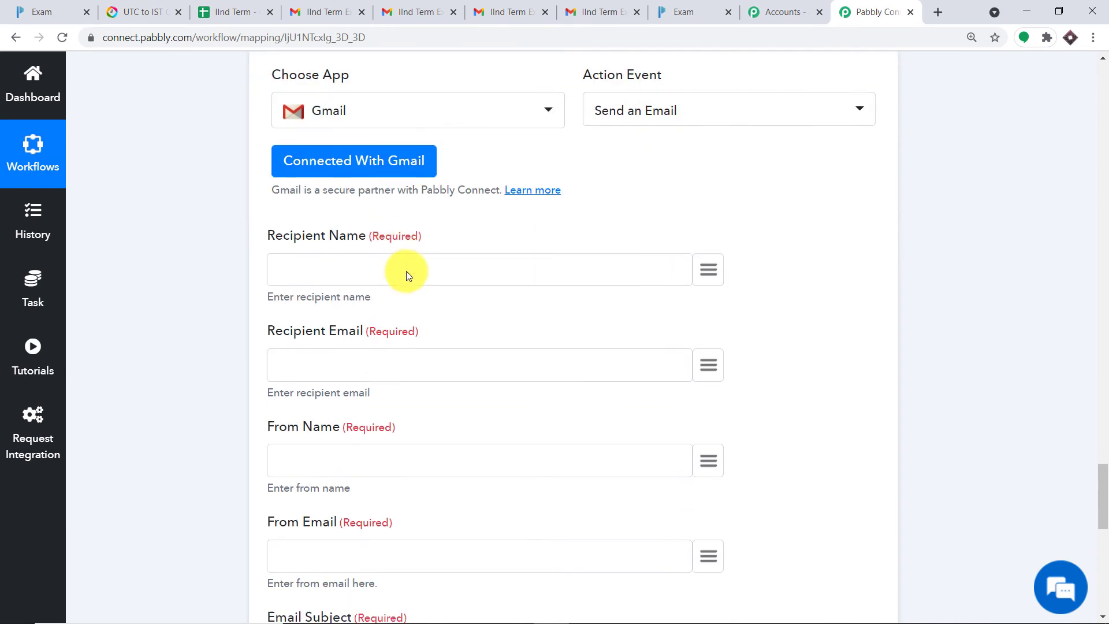
{"action": "scroll", "coordinate": [577, 277], "scroll_direction": "down", "scroll_amount": 2}
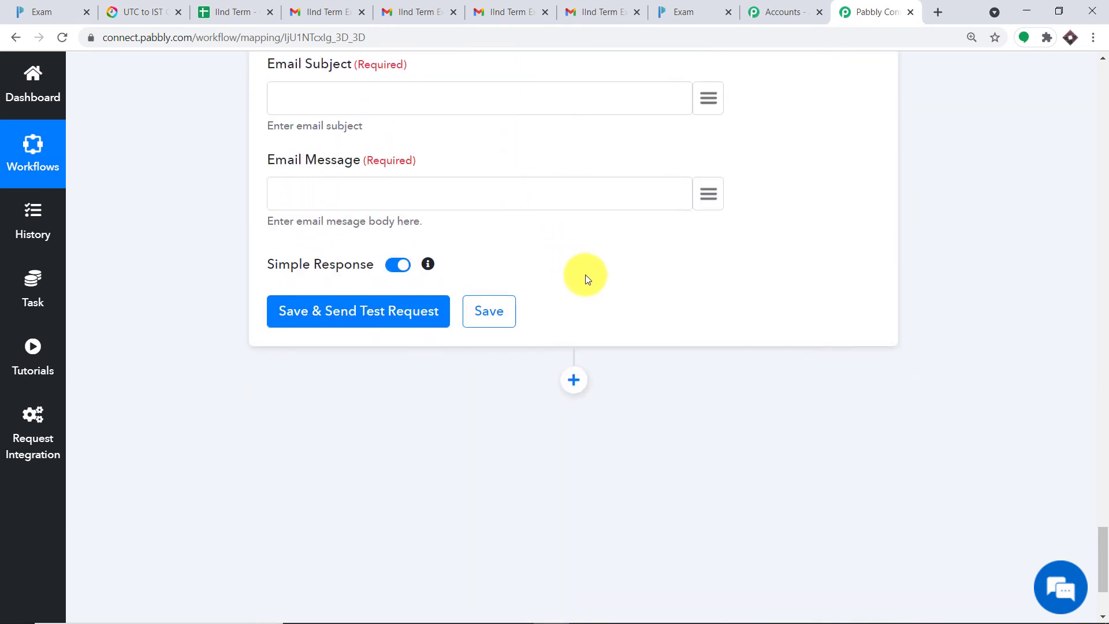
{"action": "scroll", "coordinate": [582, 266], "scroll_direction": "up", "scroll_amount": 9}
{"action": "scroll", "coordinate": [579, 259], "scroll_direction": "up", "scroll_amount": 1}
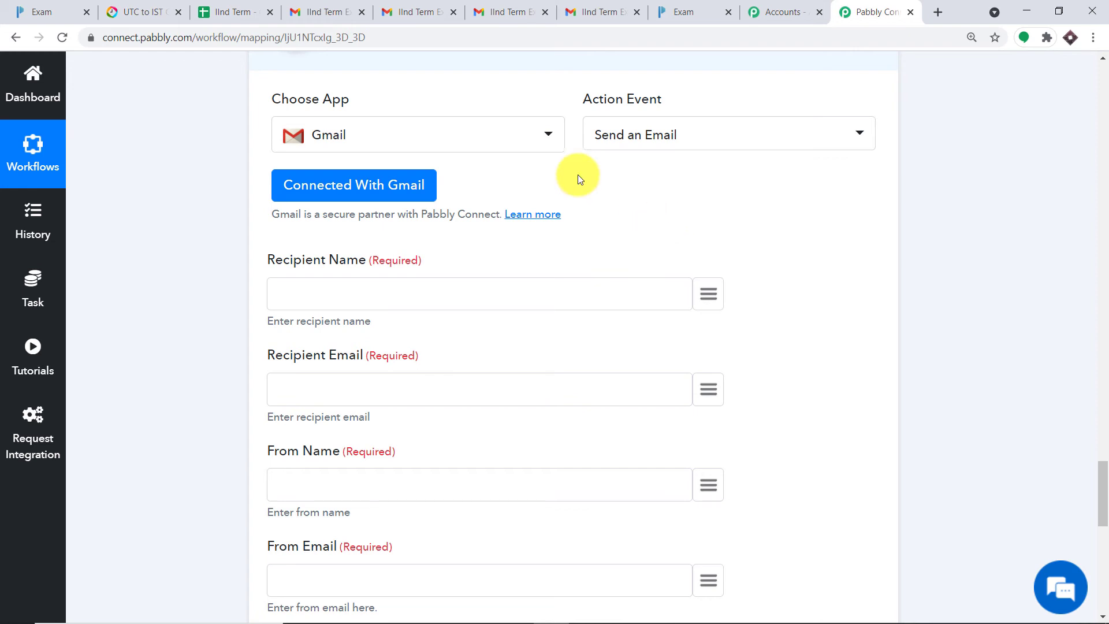
{"action": "left_click", "coordinate": [38, 10]}
{"action": "scroll", "coordinate": [653, 200], "scroll_direction": "up", "scroll_amount": 6}
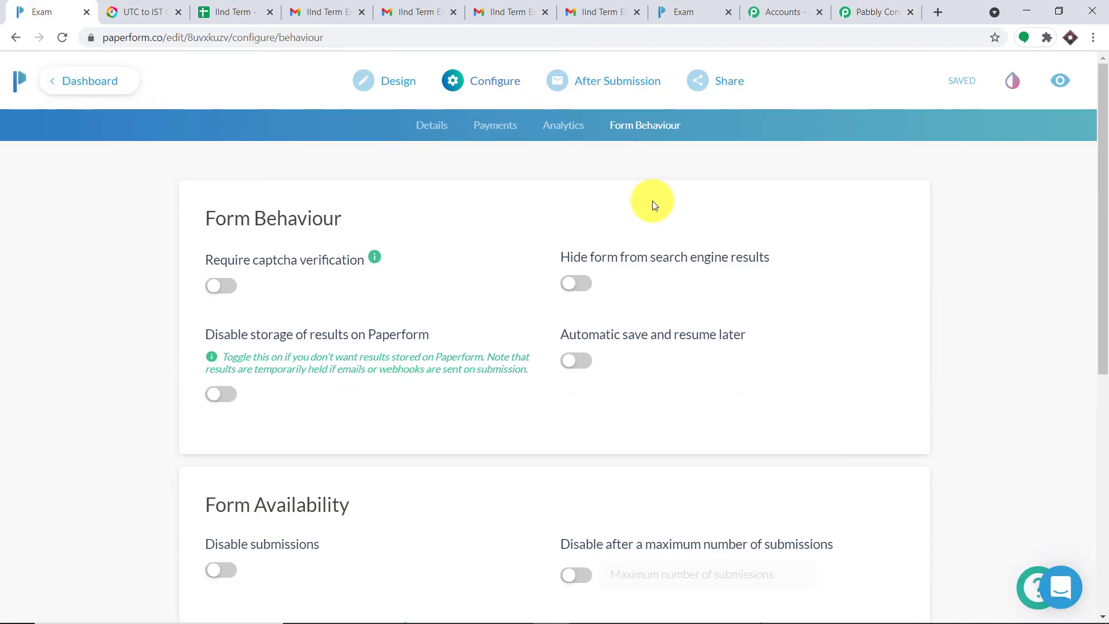
Step: Copy the Exam form's link from Share > Social & URL
{"action": "mouse_move", "coordinate": [701, 79]}
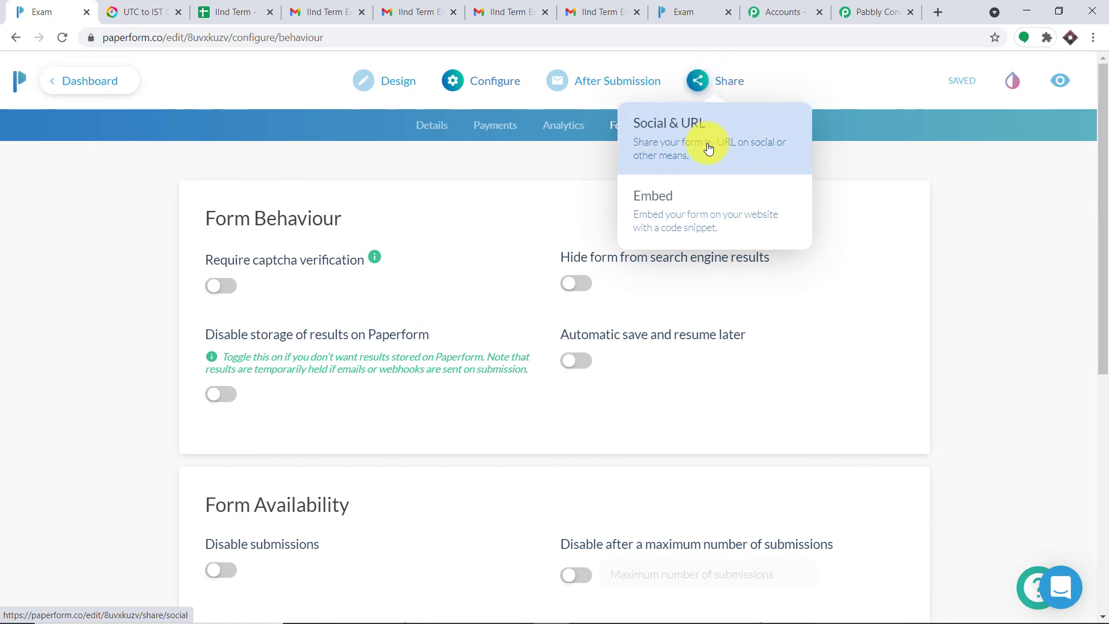
{"action": "left_click", "coordinate": [708, 141]}
{"action": "triple_click", "coordinate": [548, 287]}
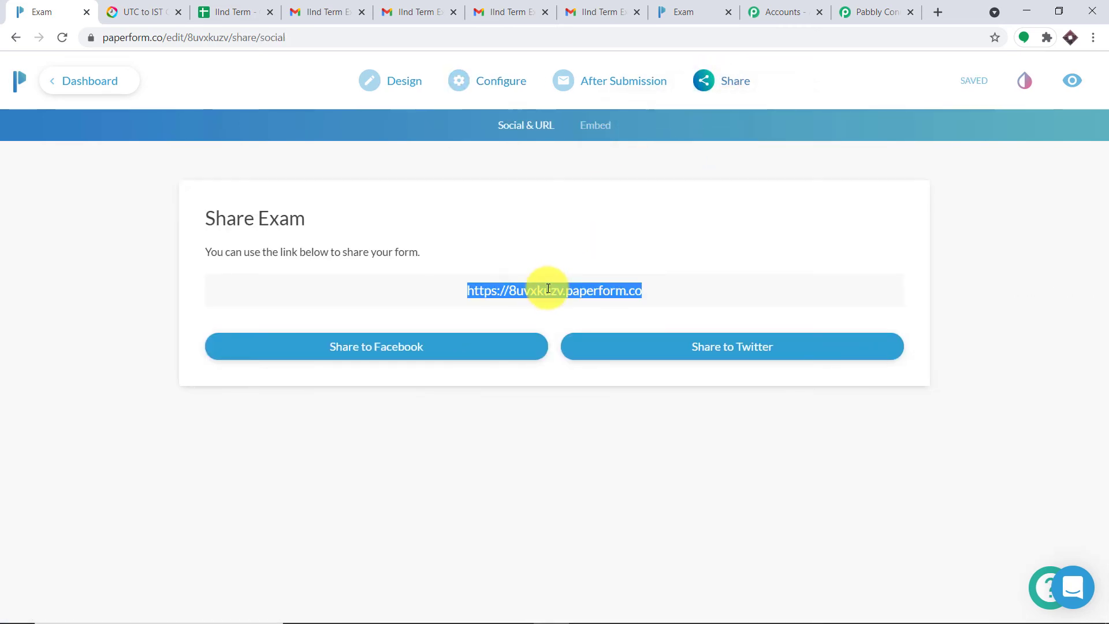
{"action": "right_click", "coordinate": [548, 287]}
{"action": "left_click", "coordinate": [576, 348]}
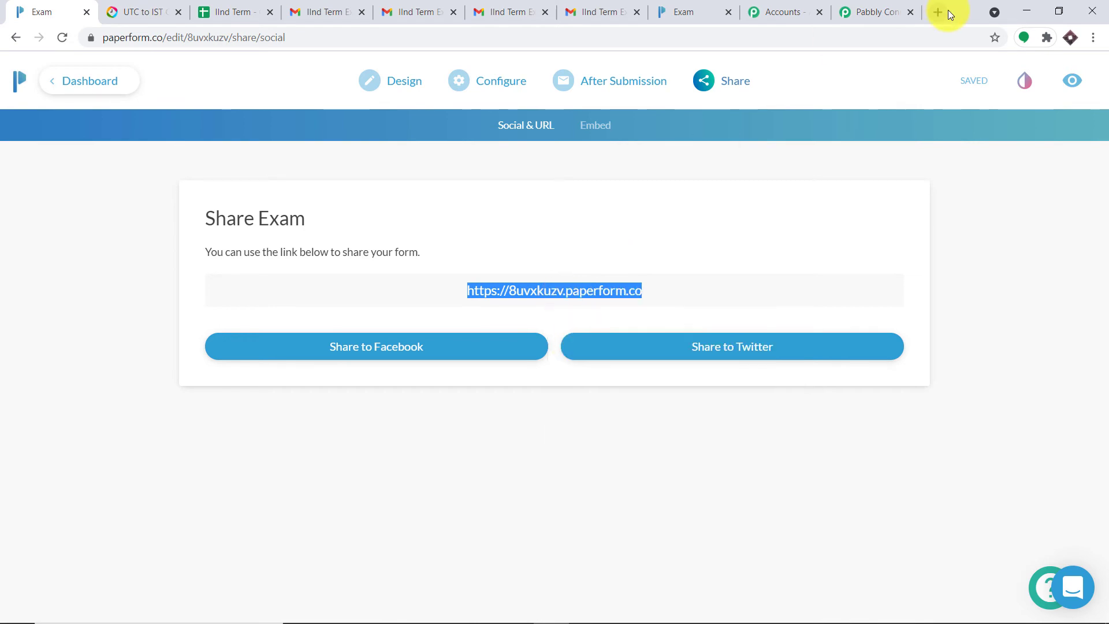
Step: Open the copied link in a new tab to check it, then return to Pabbly Connect
{"action": "left_click", "coordinate": [938, 12]}
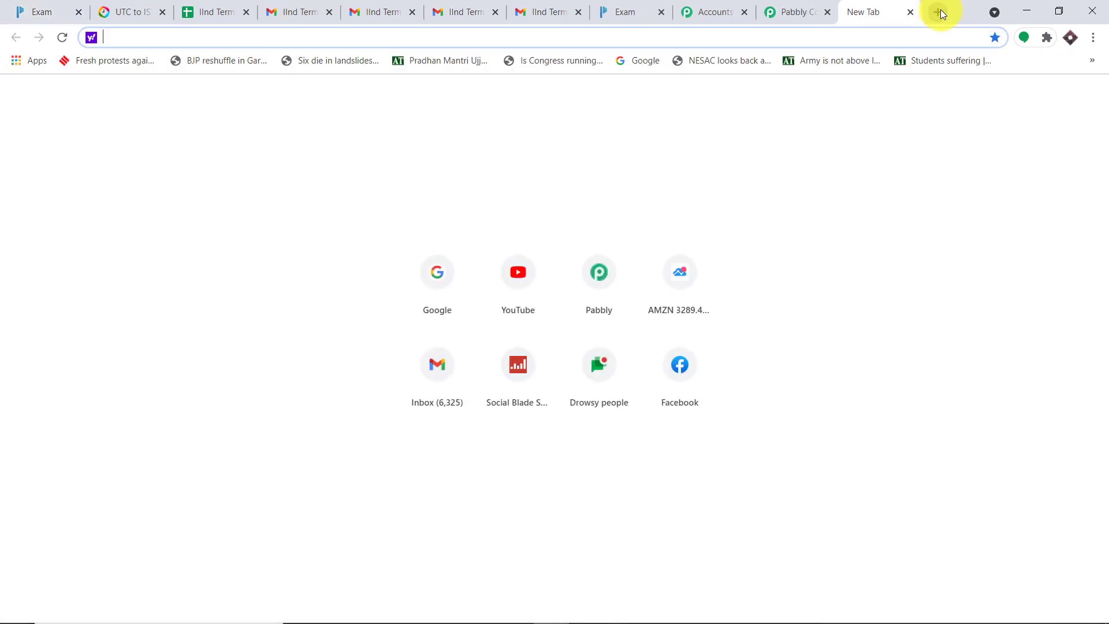
{"action": "key", "text": "ctrl+v"}
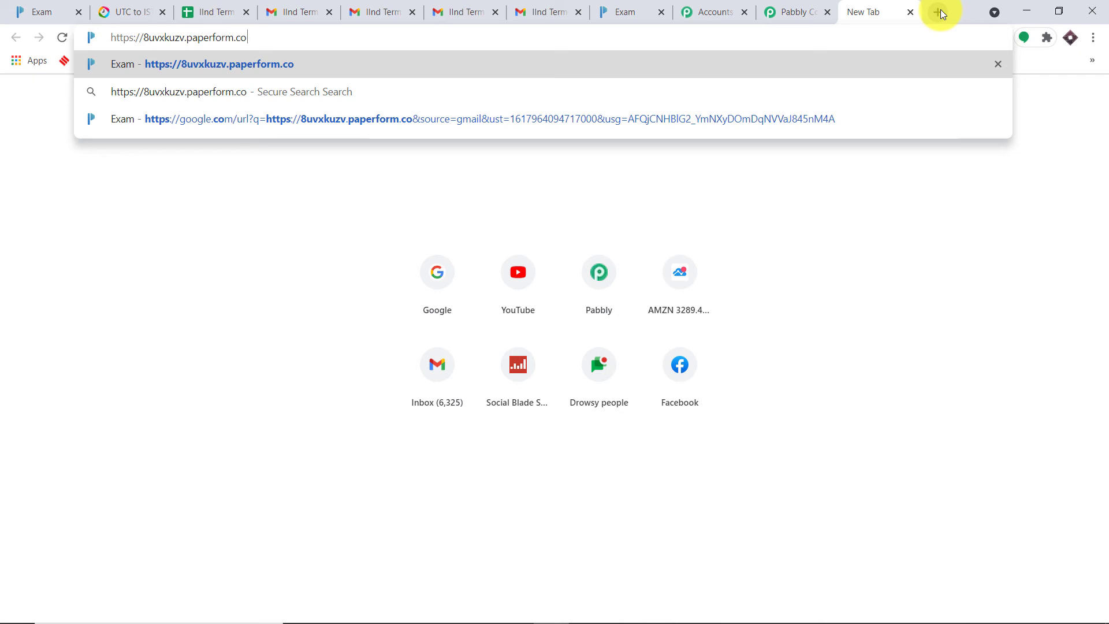
{"action": "key", "text": "Return"}
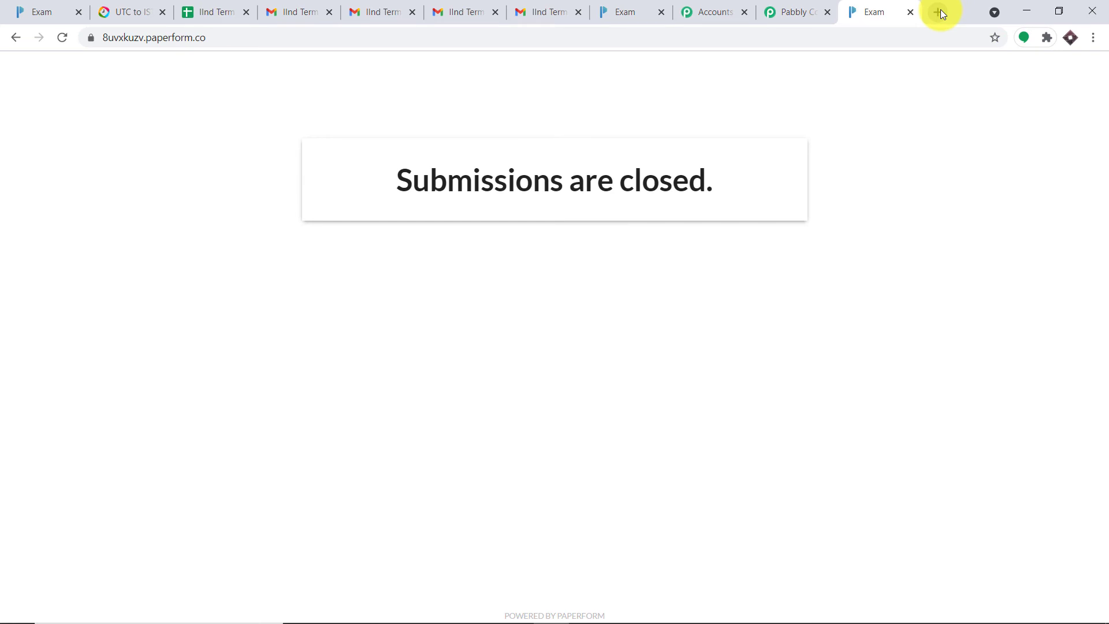
{"action": "left_click", "coordinate": [812, 10]}
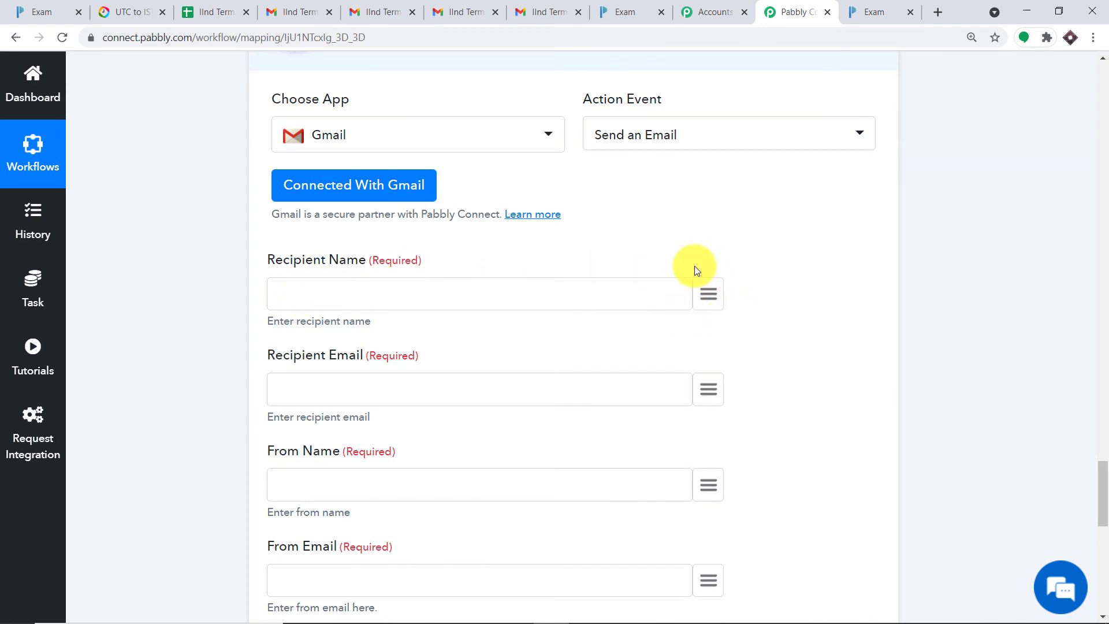
Step: Map Recipient Name to the JSON Extractor's data > 1 student name
{"action": "scroll", "coordinate": [756, 259], "scroll_direction": "down", "scroll_amount": 1}
{"action": "left_click", "coordinate": [711, 220]}
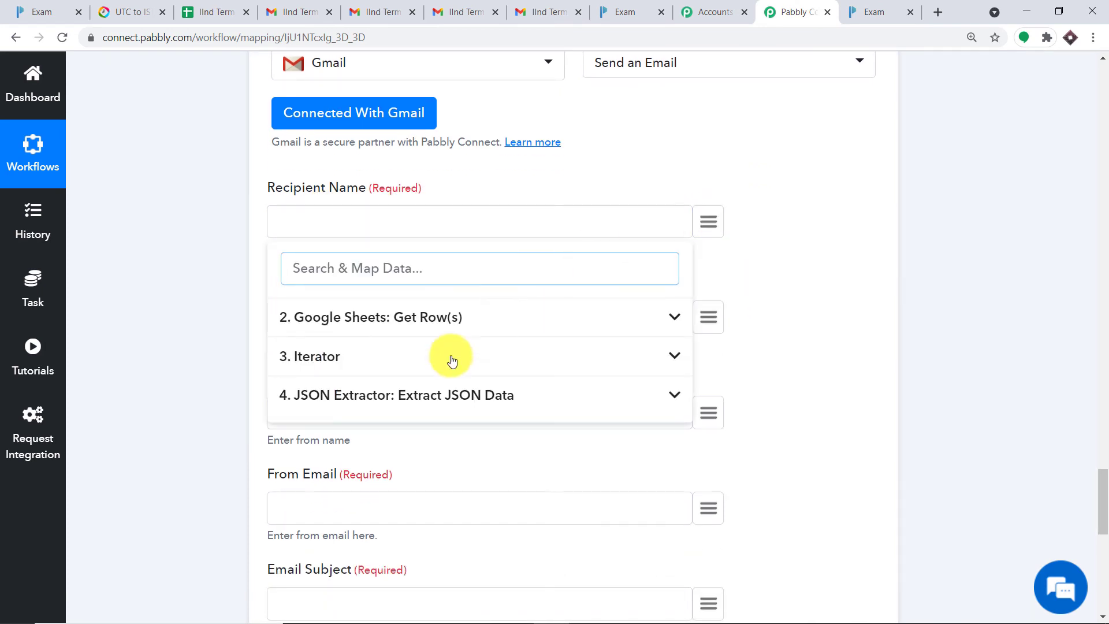
{"action": "left_click", "coordinate": [411, 405]}
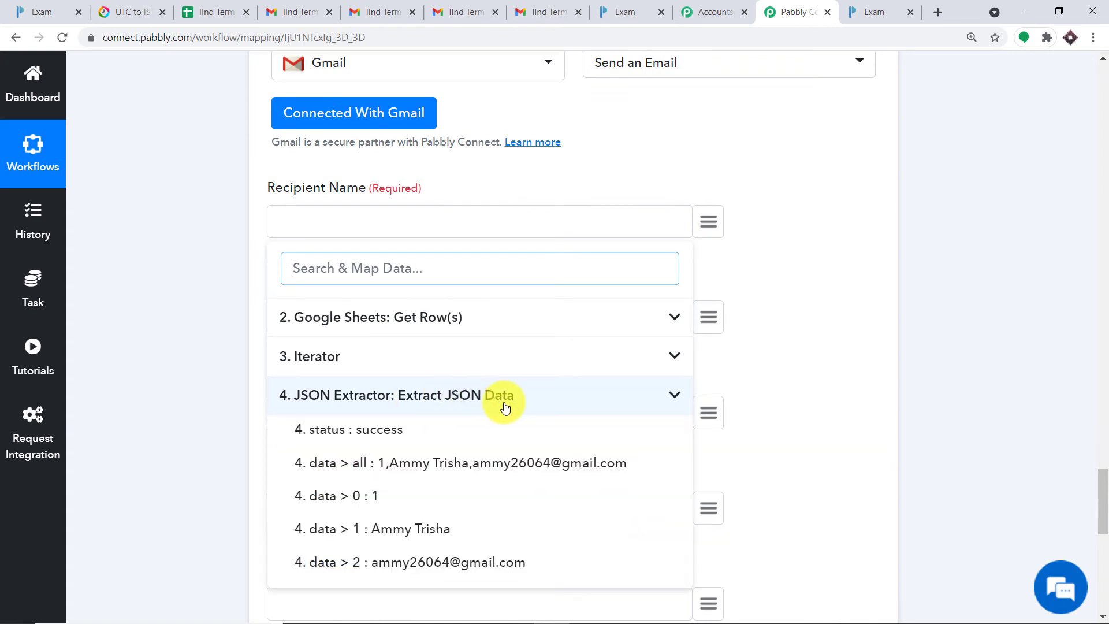
{"action": "left_click", "coordinate": [446, 536]}
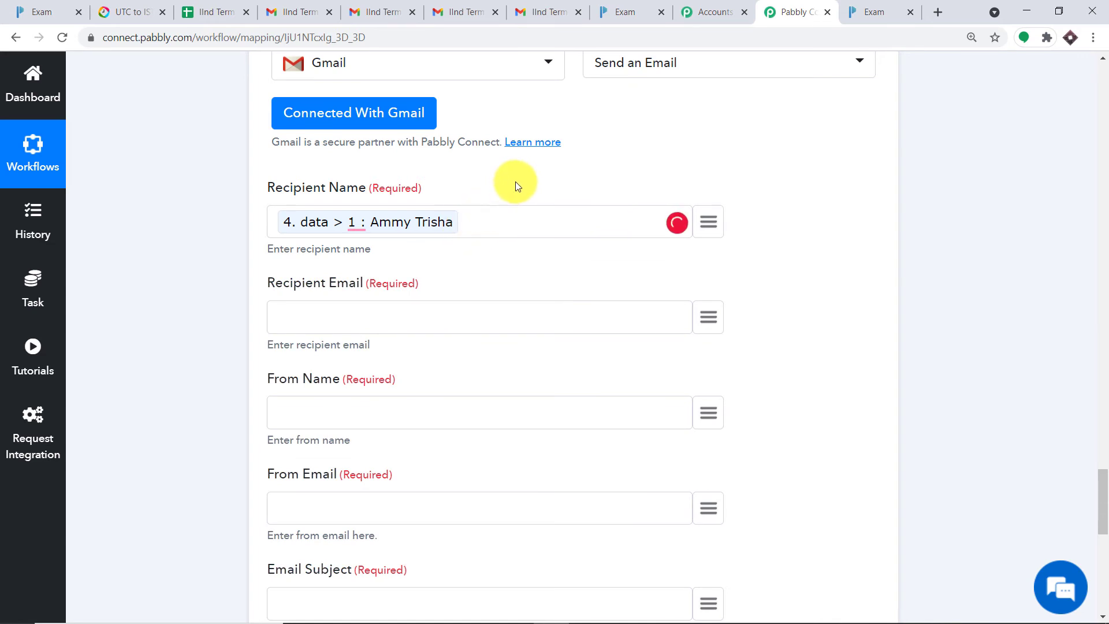
Step: After checking the student sheet, map Recipient Email to the JSON Extractor's data > 2 address
{"action": "left_click", "coordinate": [212, 12]}
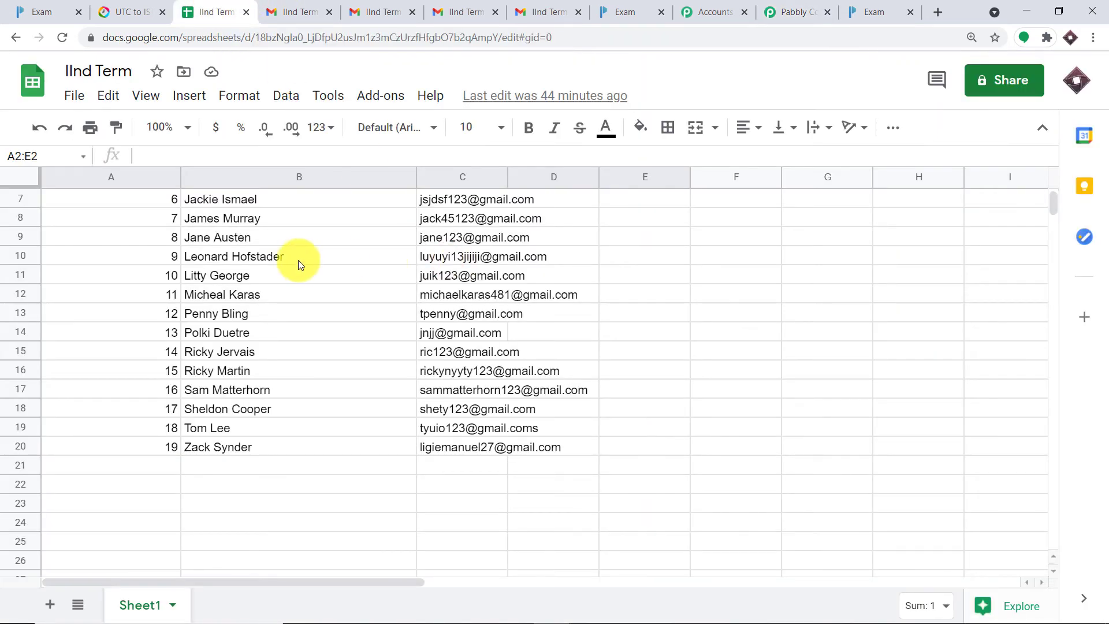
{"action": "scroll", "coordinate": [294, 264], "scroll_direction": "up", "scroll_amount": 2}
{"action": "left_click", "coordinate": [806, 12]}
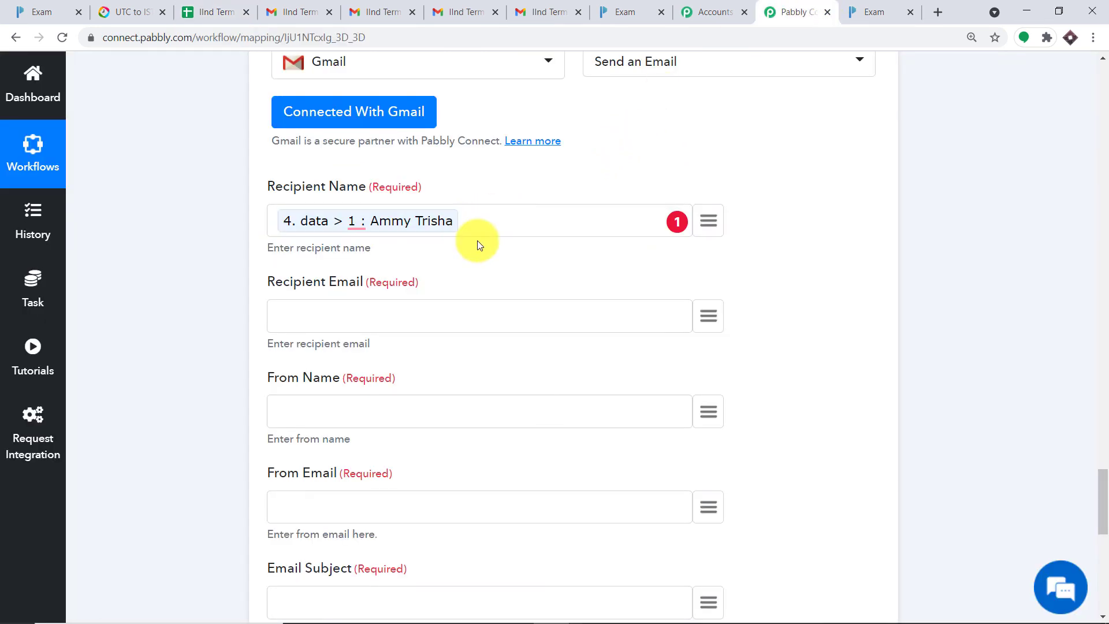
{"action": "scroll", "coordinate": [418, 245], "scroll_direction": "down", "scroll_amount": 1}
{"action": "left_click", "coordinate": [407, 242]}
{"action": "left_click", "coordinate": [709, 245]}
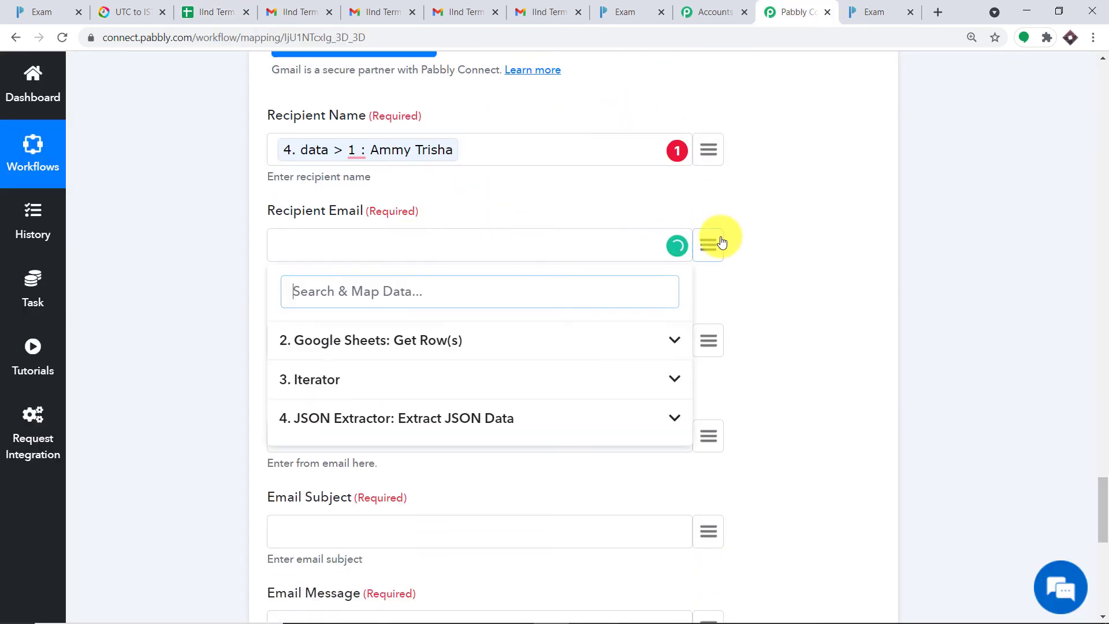
{"action": "left_click", "coordinate": [408, 417]}
{"action": "scroll", "coordinate": [460, 430], "scroll_direction": "down", "scroll_amount": 1}
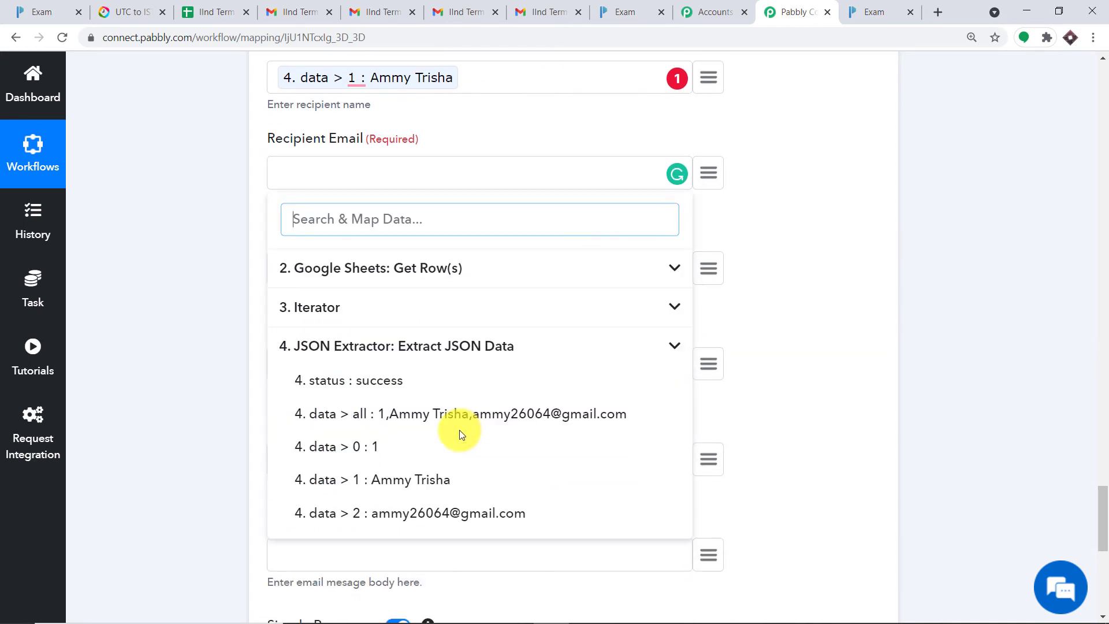
{"action": "left_click", "coordinate": [444, 516]}
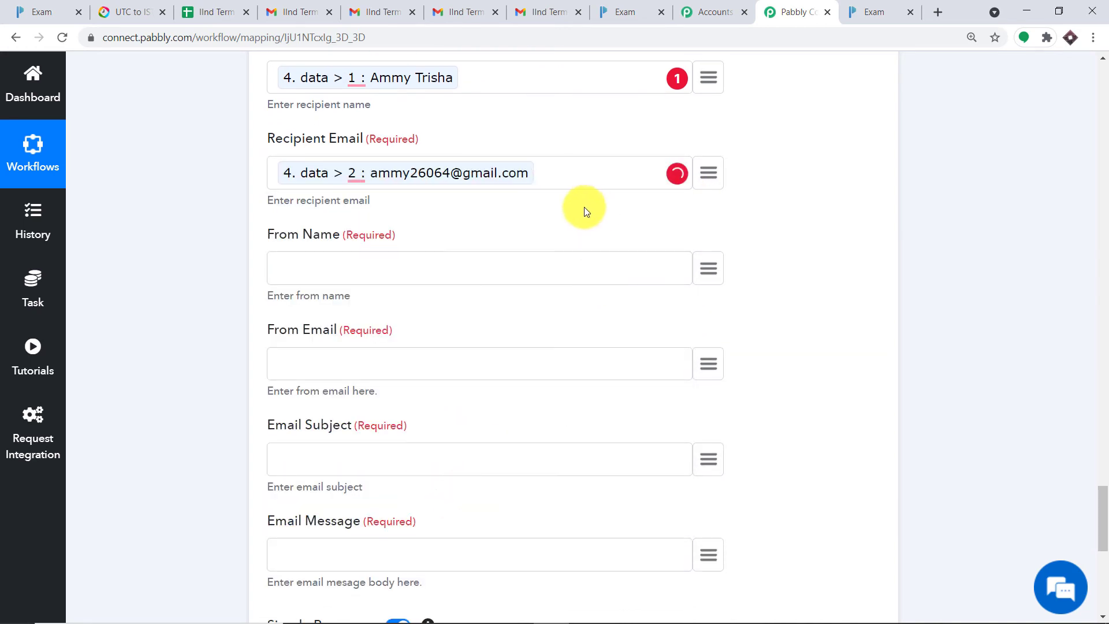
{"action": "scroll", "coordinate": [574, 227], "scroll_direction": "down", "scroll_amount": 1}
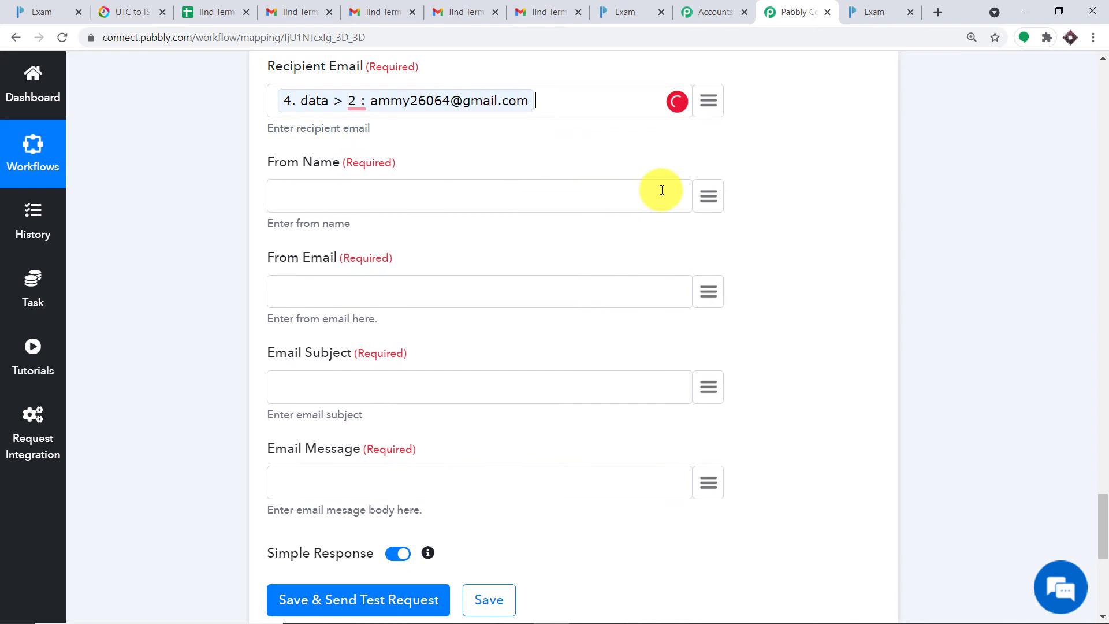
Step: Set From Name to St Xavier's Sr Sec School and type the sender's Gmail address
{"action": "left_click", "coordinate": [552, 197]}
{"action": "type", "text": "St "}
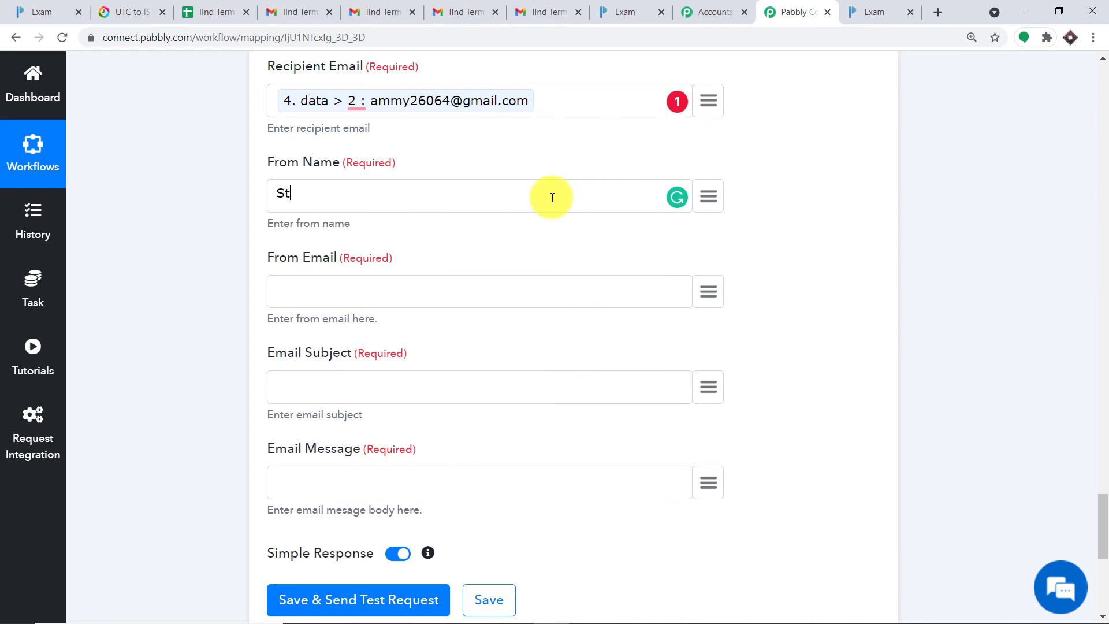
{"action": "type", "text": "Xavier's Sr Sec Sc"}
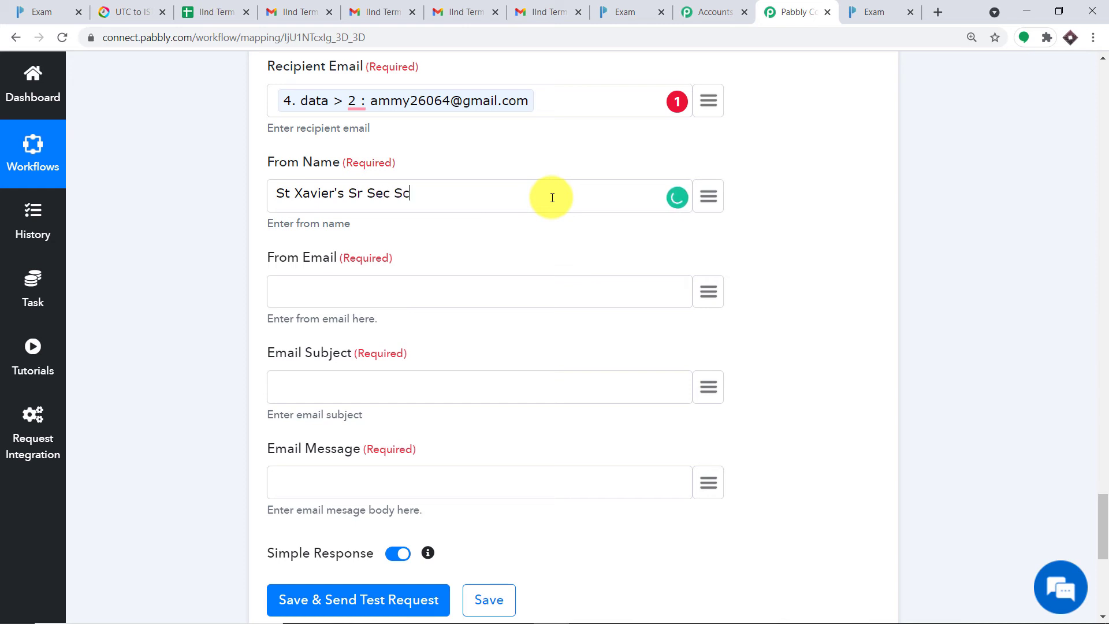
{"action": "type", "text": "hool"}
{"action": "scroll", "coordinate": [483, 207], "scroll_direction": "down", "scroll_amount": 1}
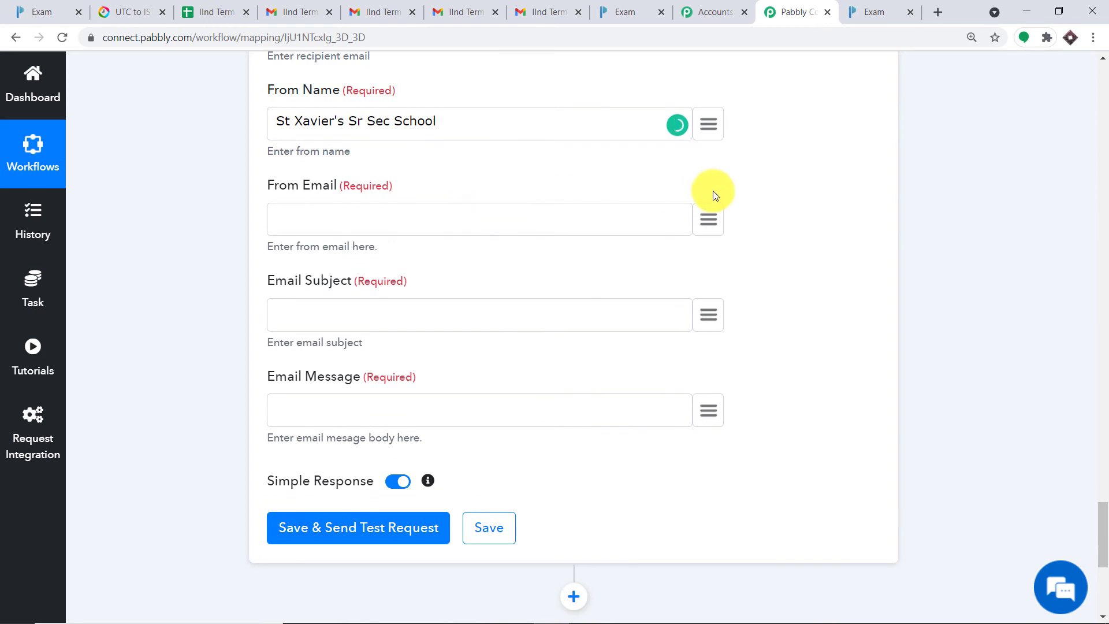
{"action": "left_click", "coordinate": [709, 219]}
{"action": "left_click", "coordinate": [448, 393]}
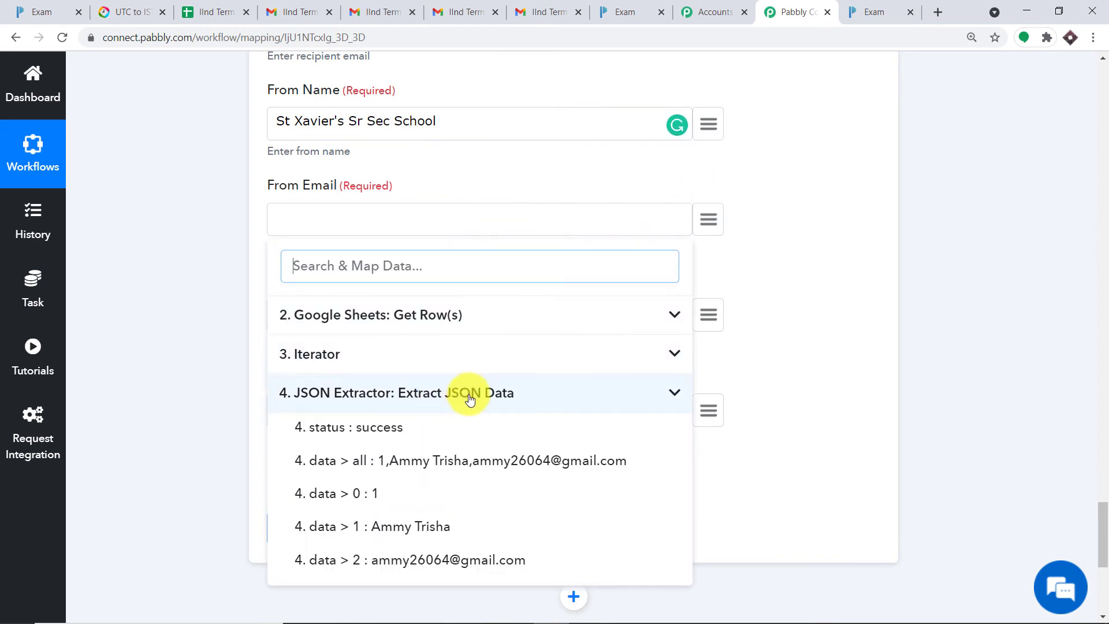
{"action": "left_click", "coordinate": [795, 195]}
{"action": "left_click", "coordinate": [371, 222]}
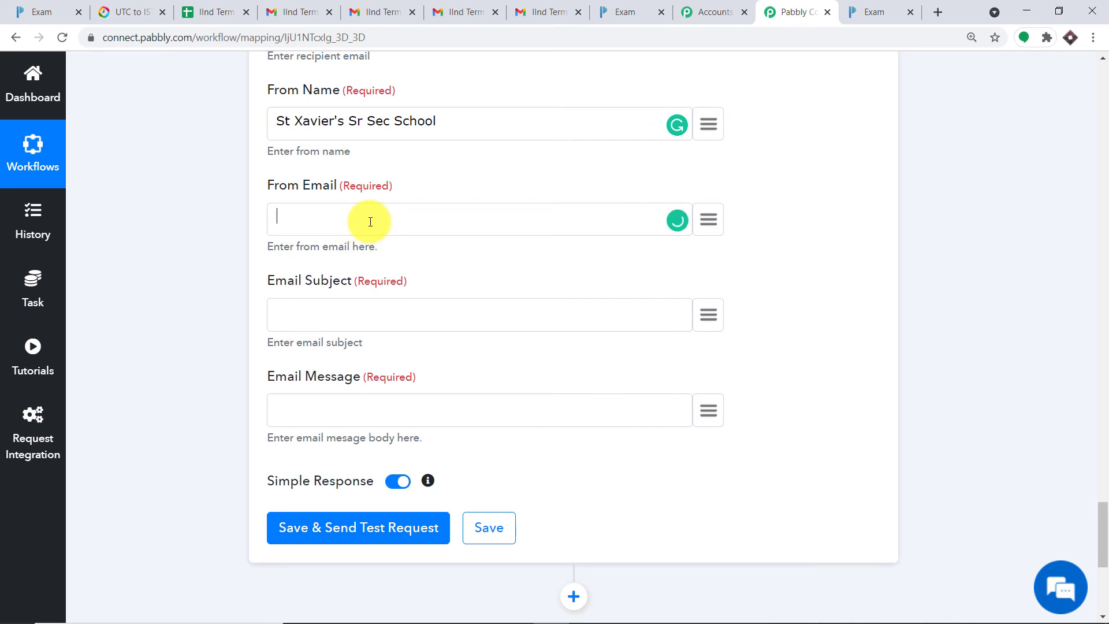
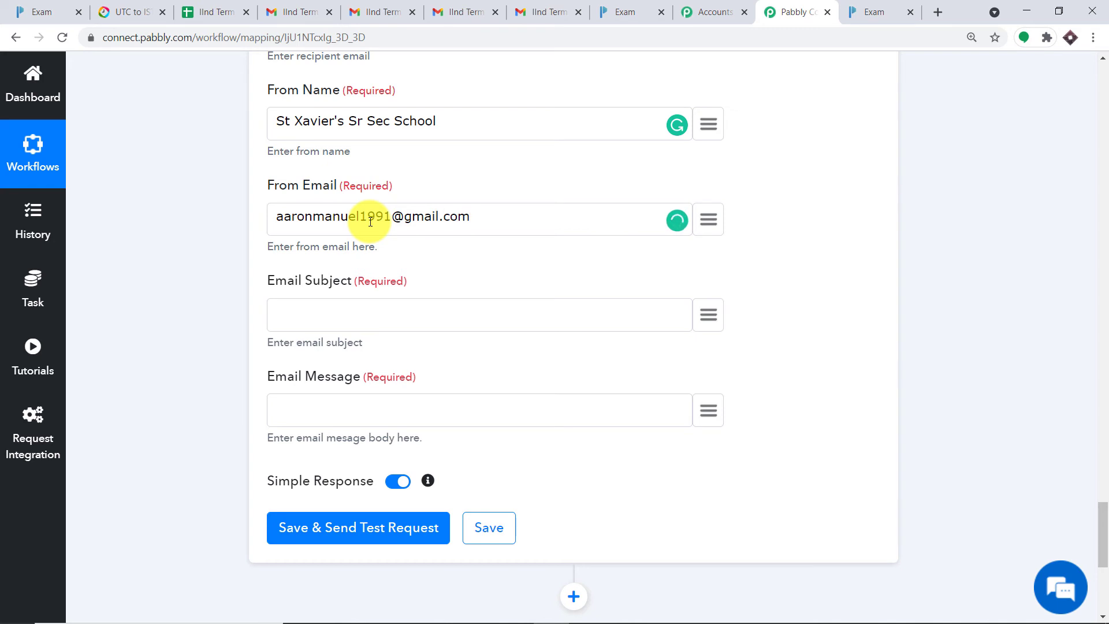
Step: Enter the email subject IInd Term Exam Link
{"action": "scroll", "coordinate": [445, 191], "scroll_direction": "down", "scroll_amount": 1}
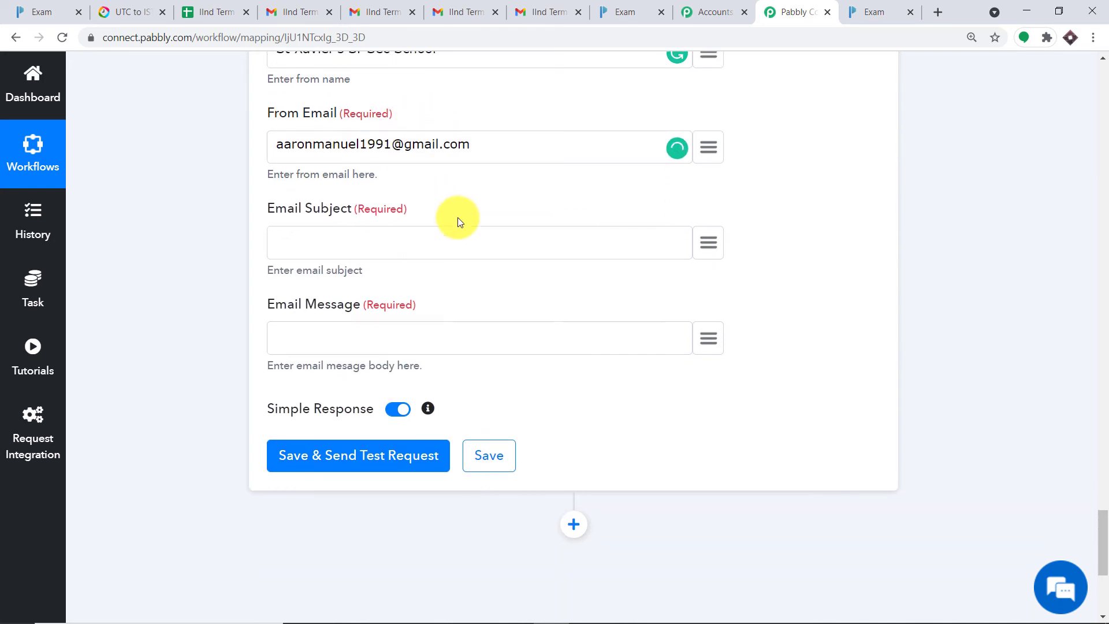
{"action": "left_click", "coordinate": [401, 243]}
{"action": "type", "text": "IIn "}
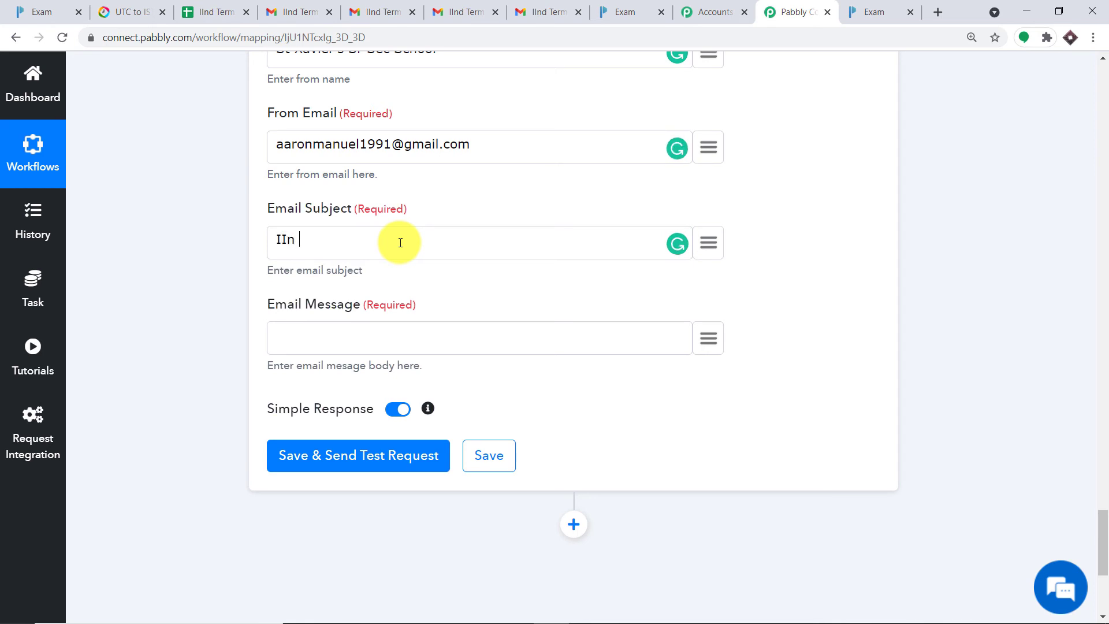
{"action": "type", "text": "Term Exam"}
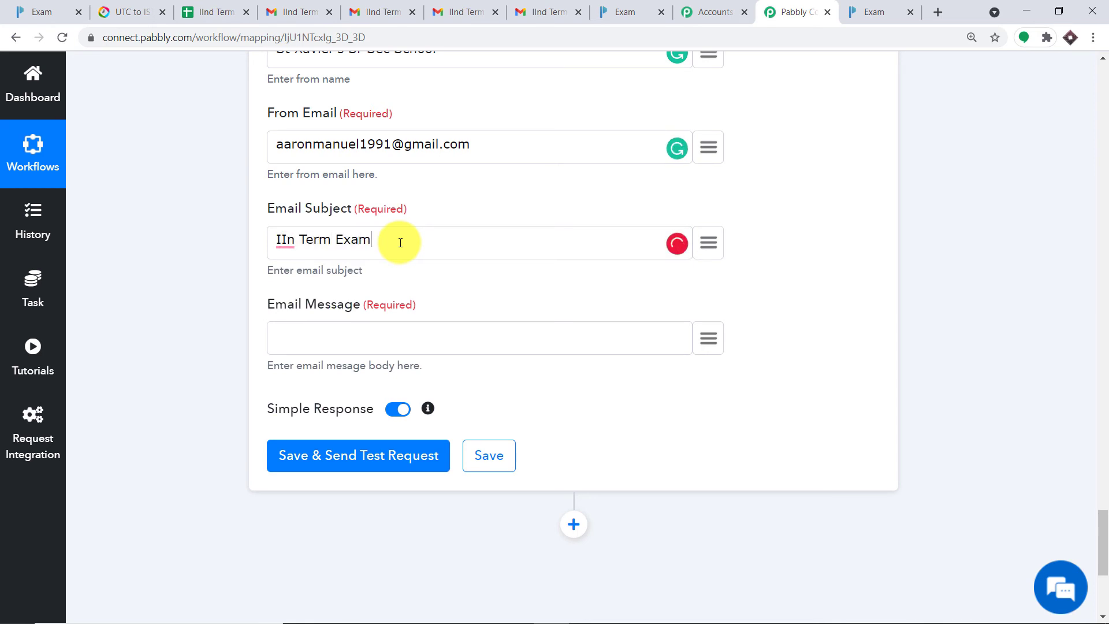
{"action": "type", "text": " Link"}
{"action": "left_click", "coordinate": [297, 238]}
{"action": "type", "text": "d"}
Step: Write the message 'Hello' + mapped student name + '. This is your examination link'
{"action": "scroll", "coordinate": [449, 211], "scroll_direction": "down", "scroll_amount": 1}
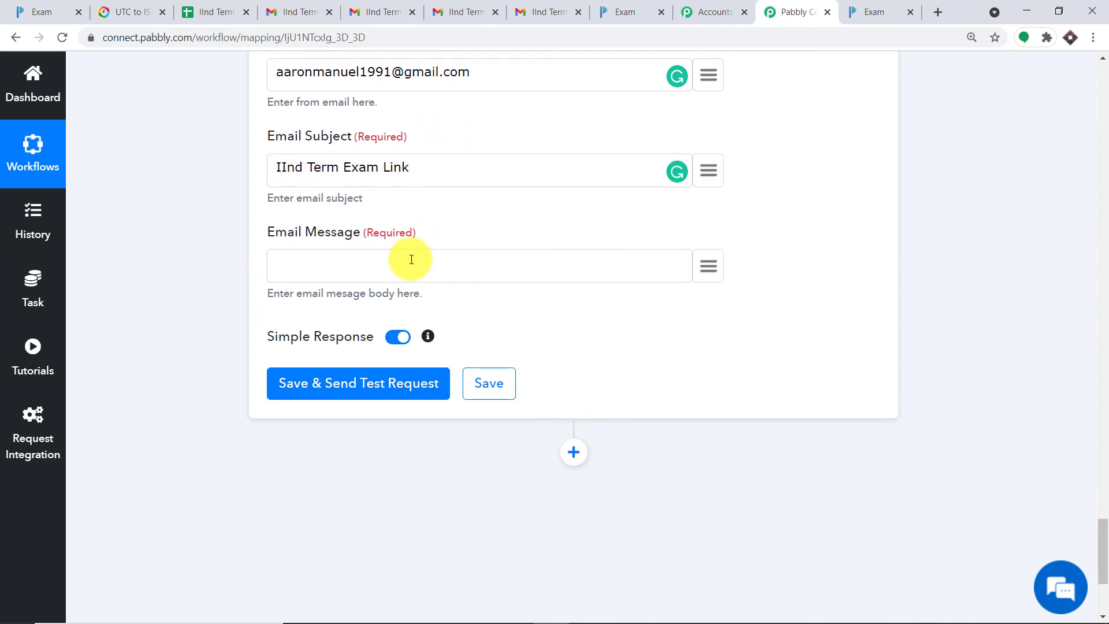
{"action": "left_click", "coordinate": [360, 267]}
{"action": "type", "text": "H"}
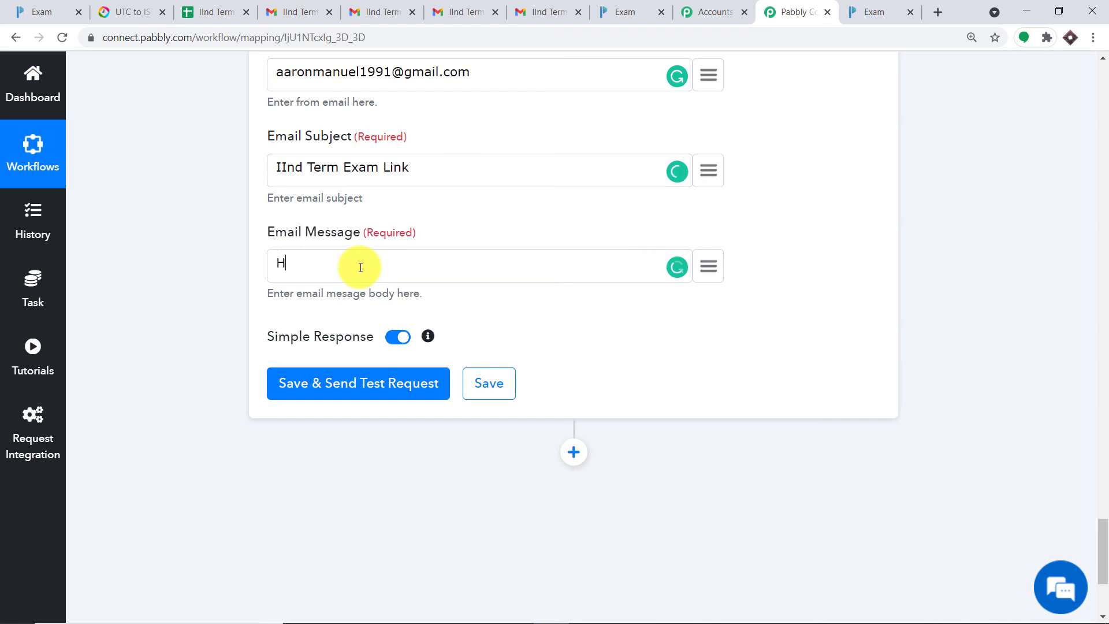
{"action": "type", "text": "ello"}
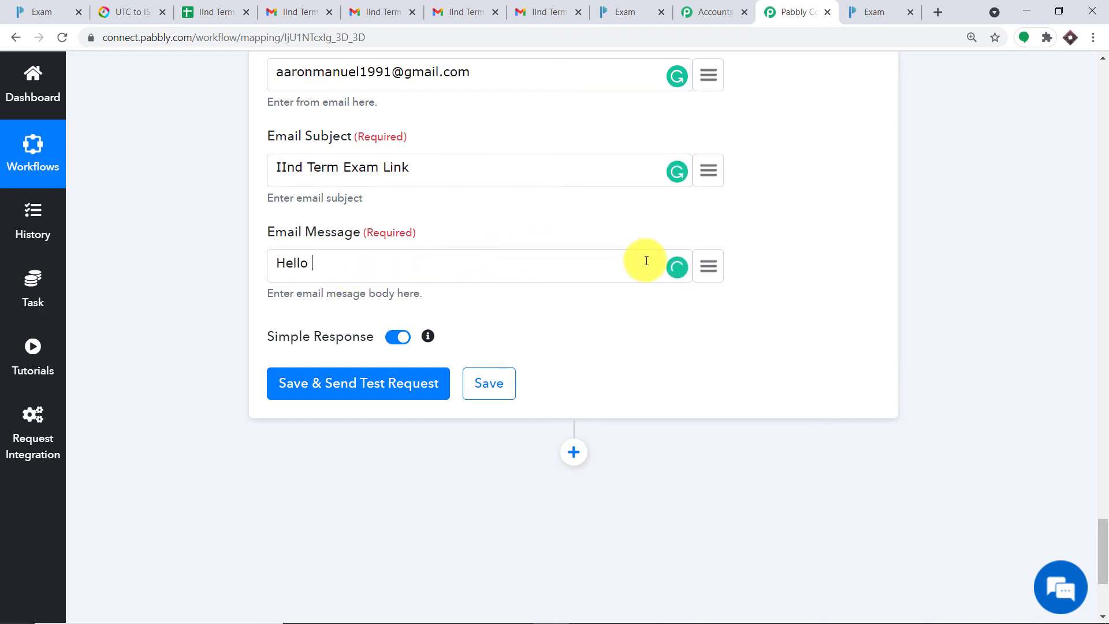
{"action": "left_click", "coordinate": [715, 271]}
{"action": "left_click", "coordinate": [471, 437]}
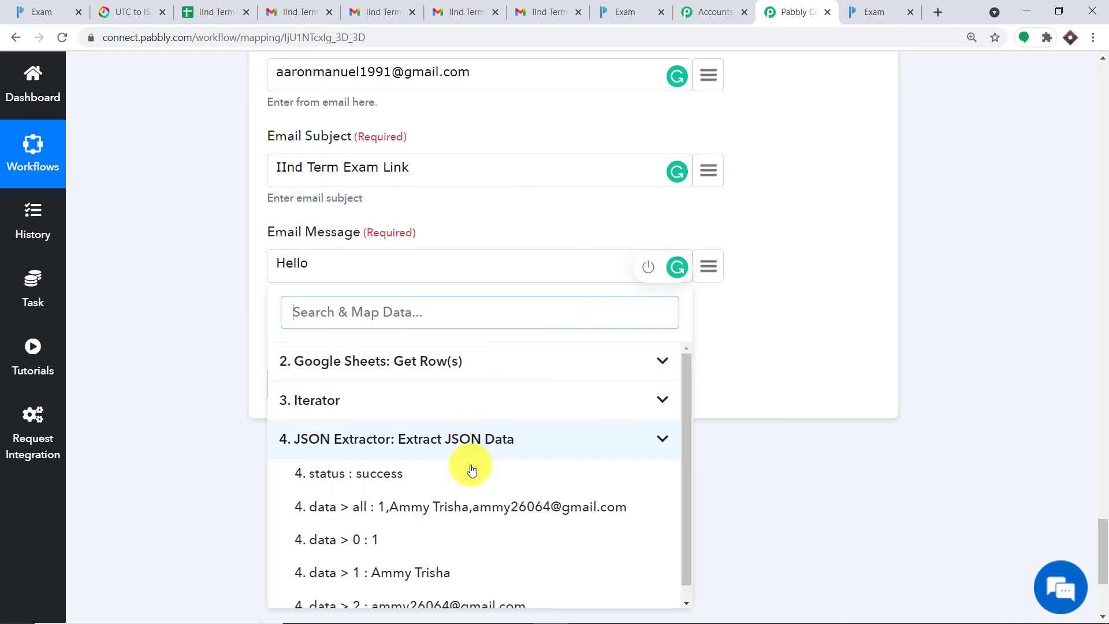
{"action": "left_click", "coordinate": [401, 580]}
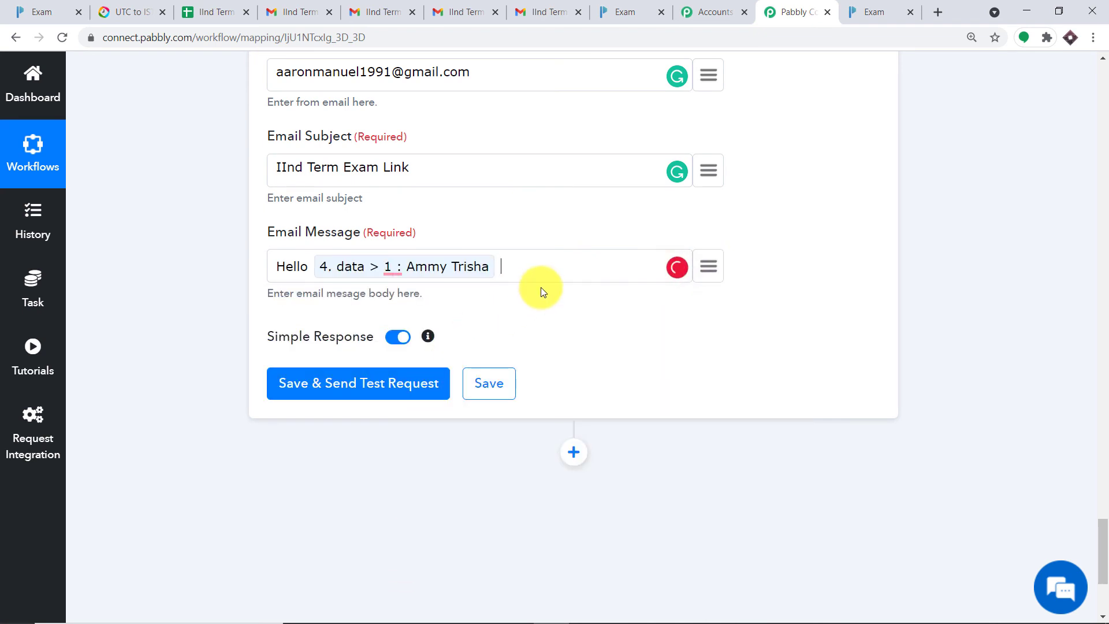
{"action": "type", "text": ". This is your exam"}
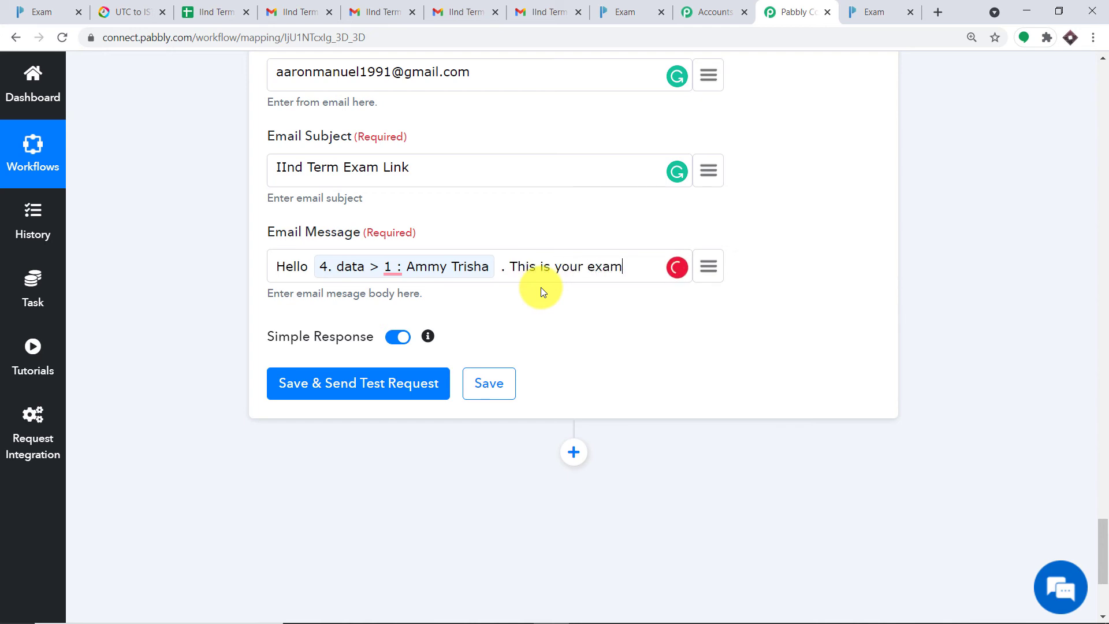
{"action": "type", "text": "ination loin"}
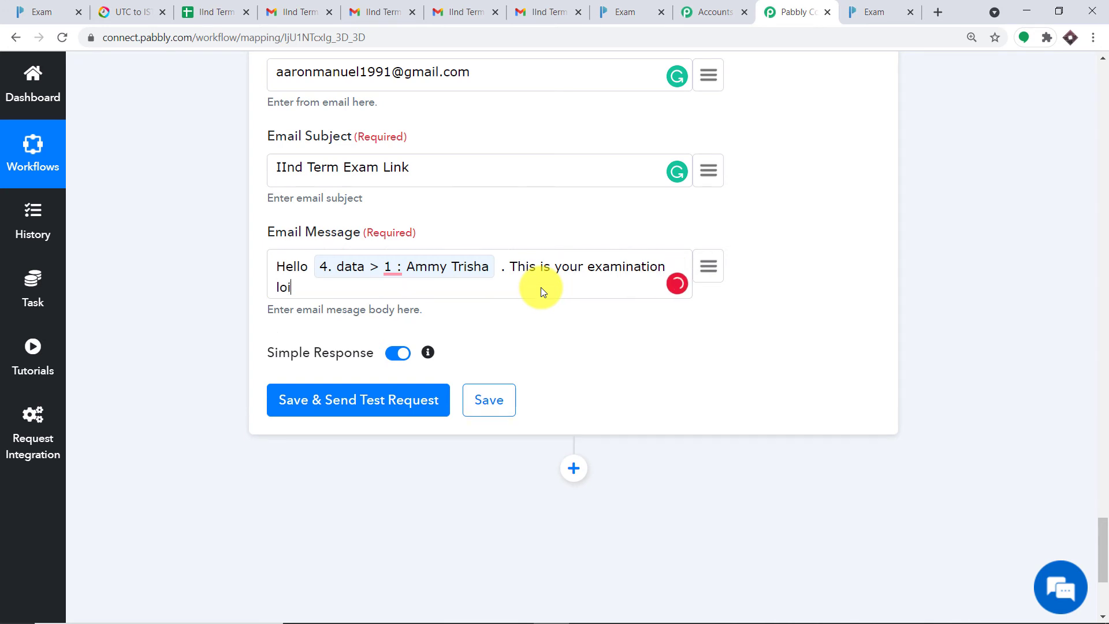
{"action": "key", "text": "BackSpace"}
{"action": "key", "text": "BackSpace"}
{"action": "key", "text": "BackSpace"}
{"action": "key", "text": "BackSpace"}
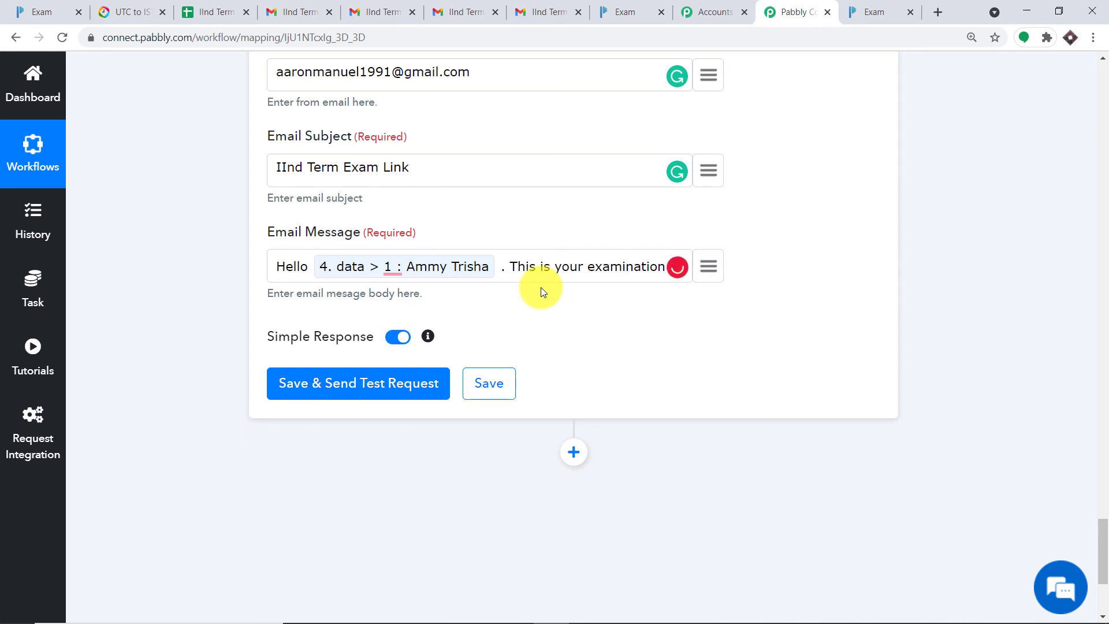
{"action": "type", "text": "link"}
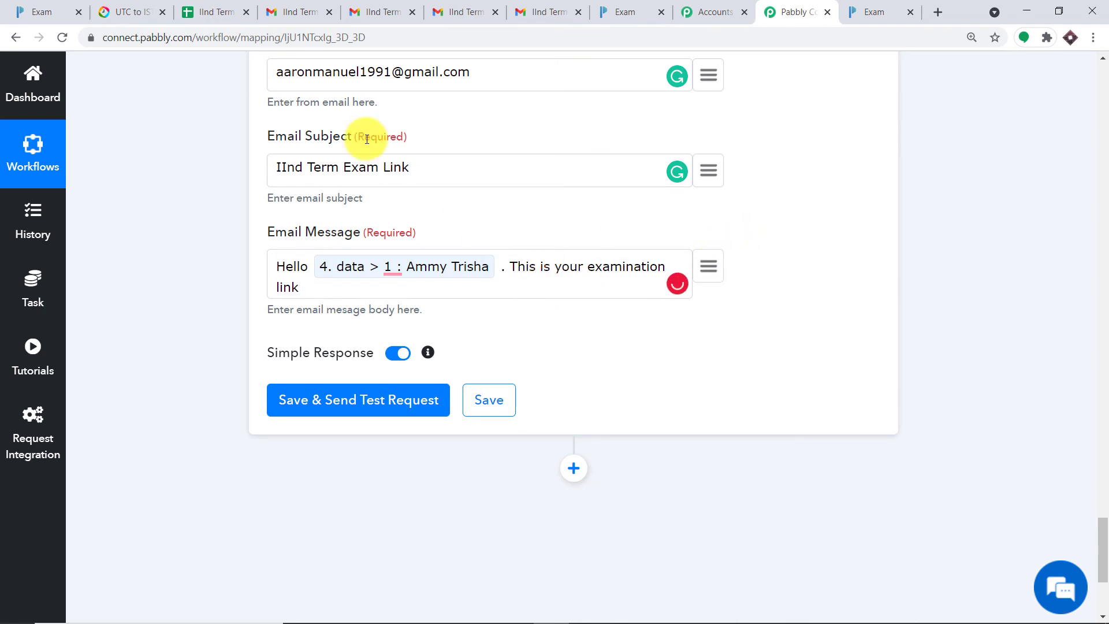
Step: Copy the Exam form's share link from Paperform and return to the email message
{"action": "left_click", "coordinate": [57, 12]}
{"action": "mouse_move", "coordinate": [714, 69]}
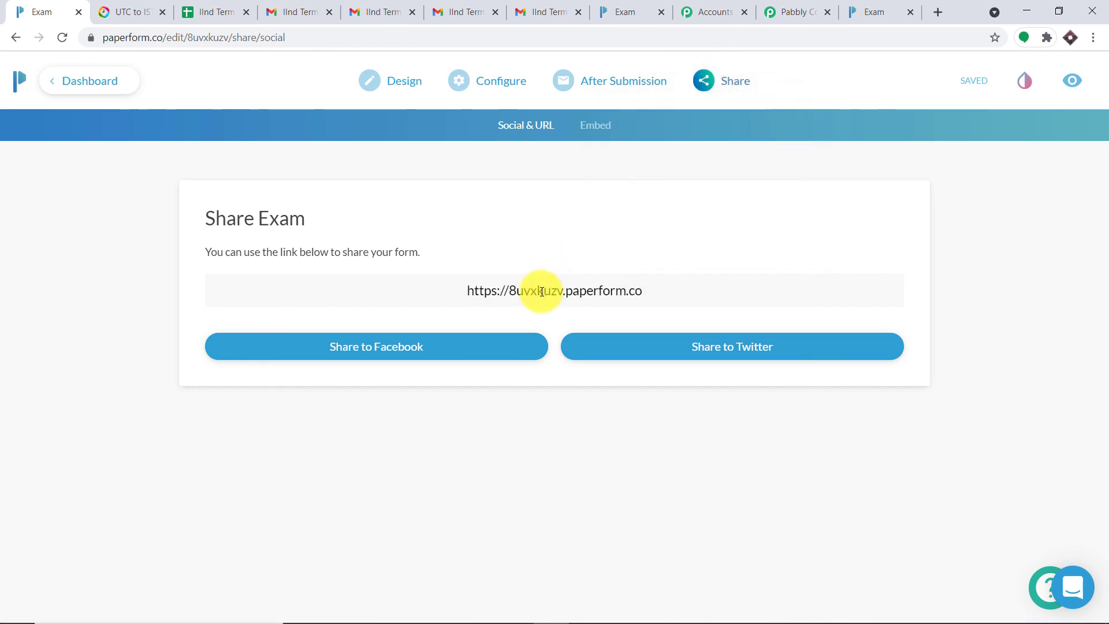
{"action": "double_click", "coordinate": [542, 291]}
{"action": "right_click", "coordinate": [542, 292]}
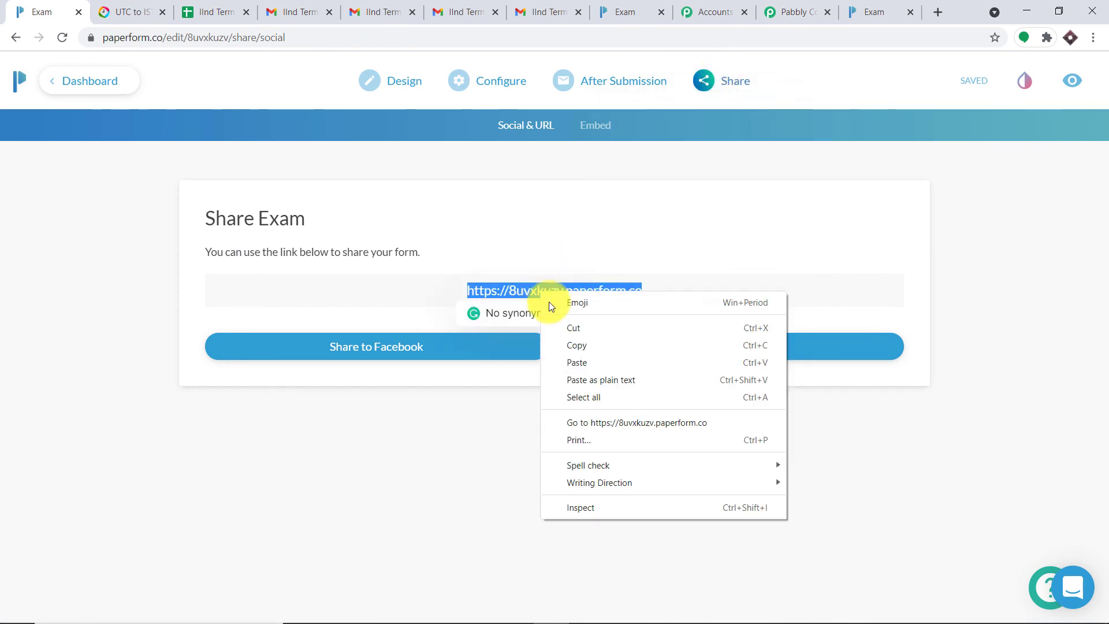
{"action": "left_click", "coordinate": [574, 349]}
{"action": "left_click", "coordinate": [798, 12]}
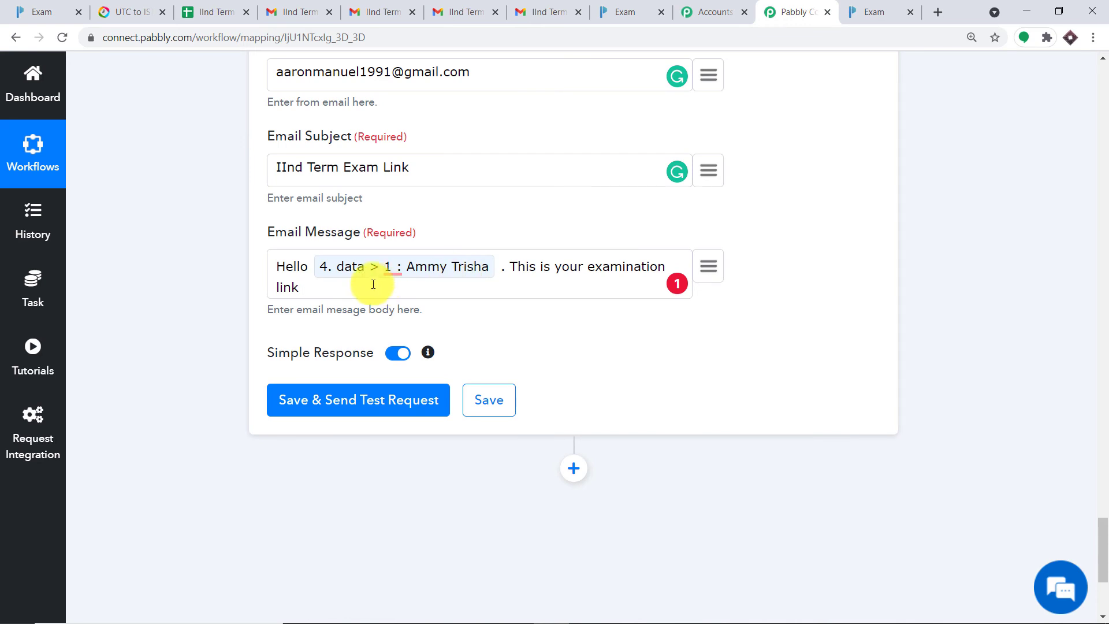
Step: Paste the exam link and add 'It will open at 5: 30 Pm and close at 6:00 pm'
{"action": "key", "text": "ctrl+v"}
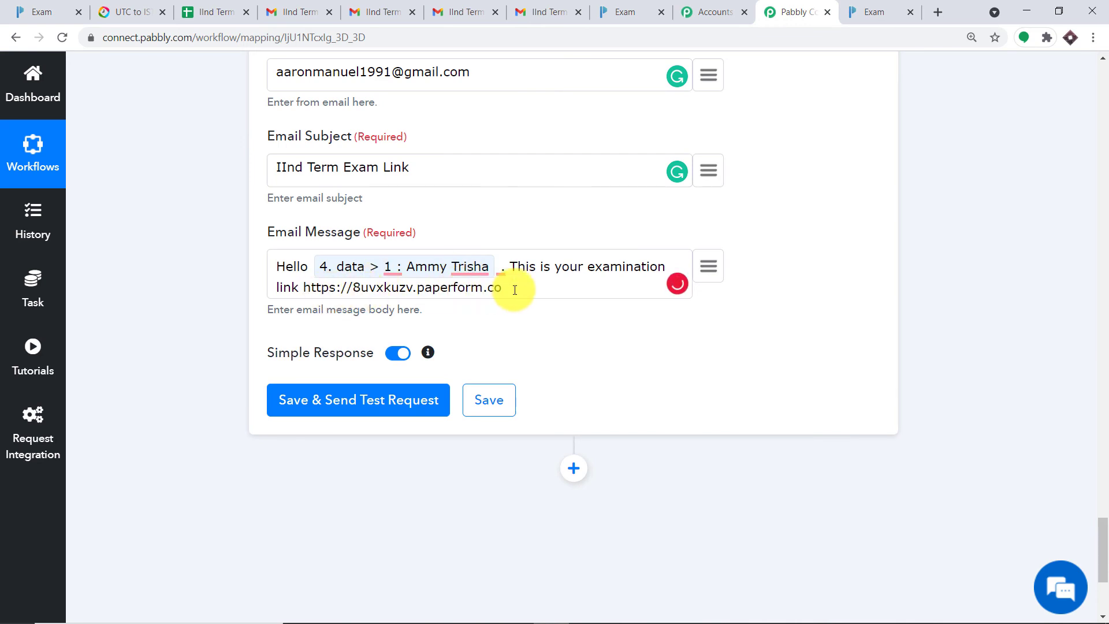
{"action": "type", "text": "It wil"}
{"action": "type", "text": "It wi"}
{"action": "type", "text": "ll open at"}
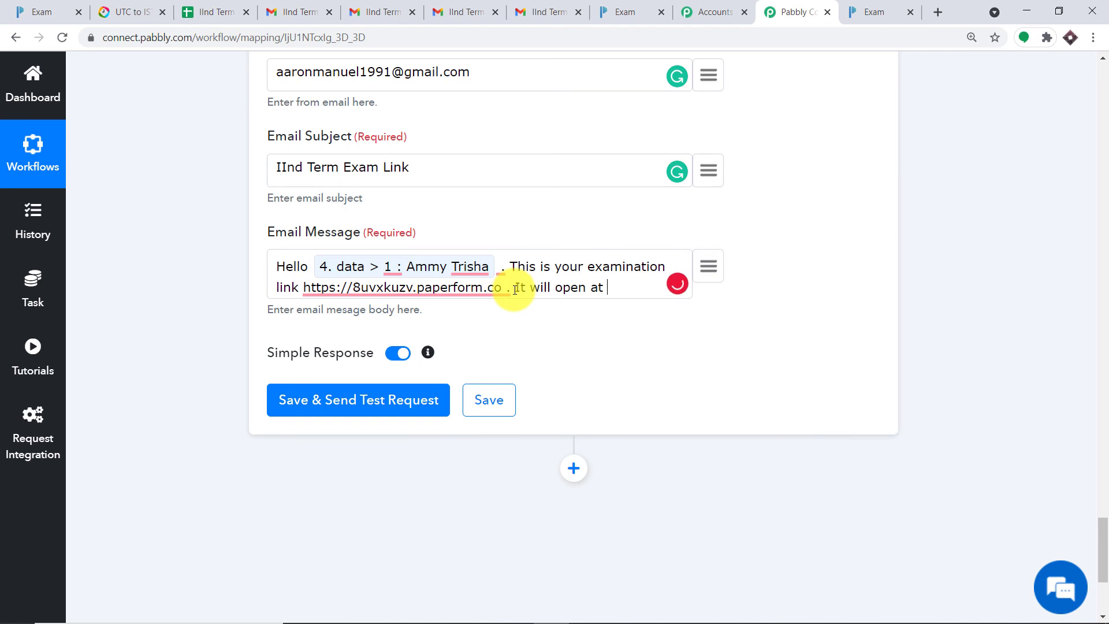
{"action": "type", "text": " 5: 30 Pm and "}
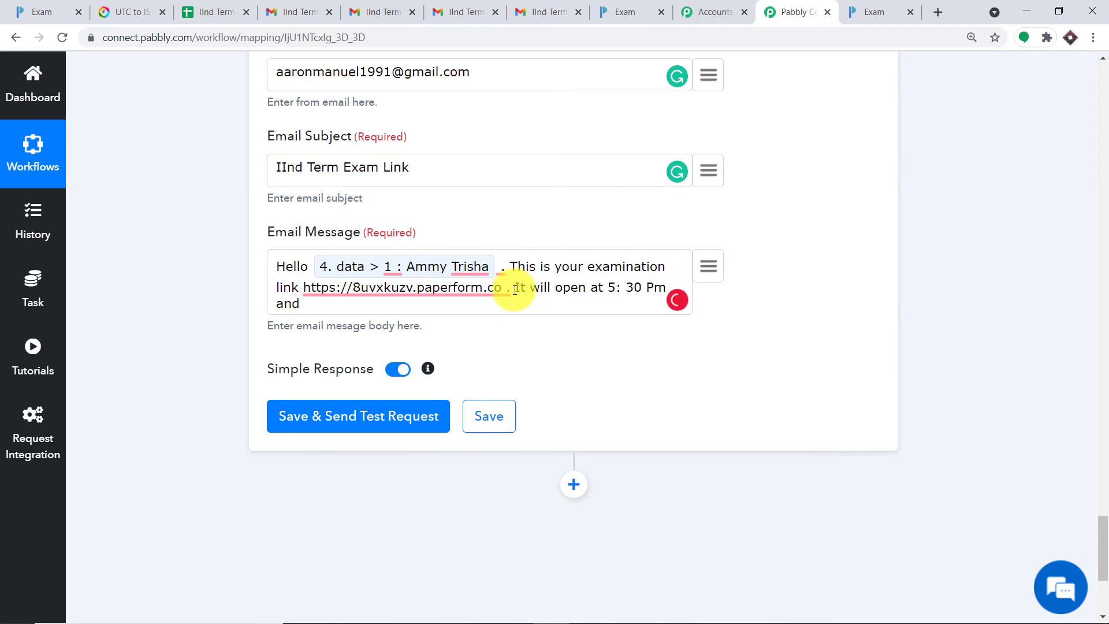
{"action": "type", "text": "close at 6:00 pm"}
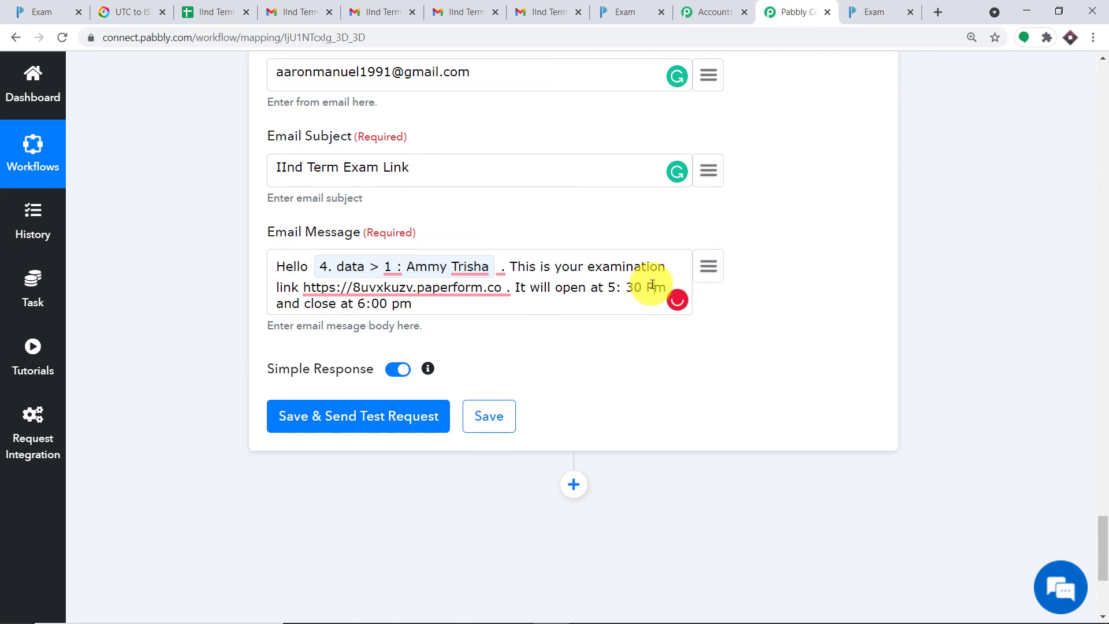
Step: Correct both time suffixes to PM and remove the extra space after the student's name
{"action": "key", "text": "BackSpace"}
{"action": "key", "text": "BackSpace"}
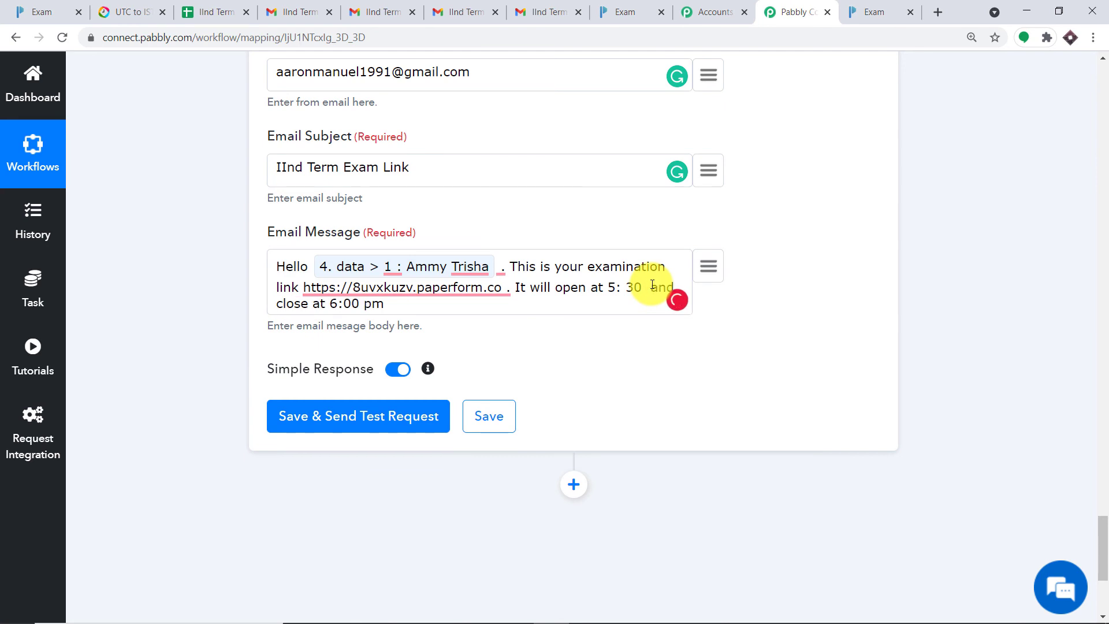
{"action": "type", "text": "PM"}
{"action": "key", "text": "BackSpace"}
{"action": "type", "text": "M"}
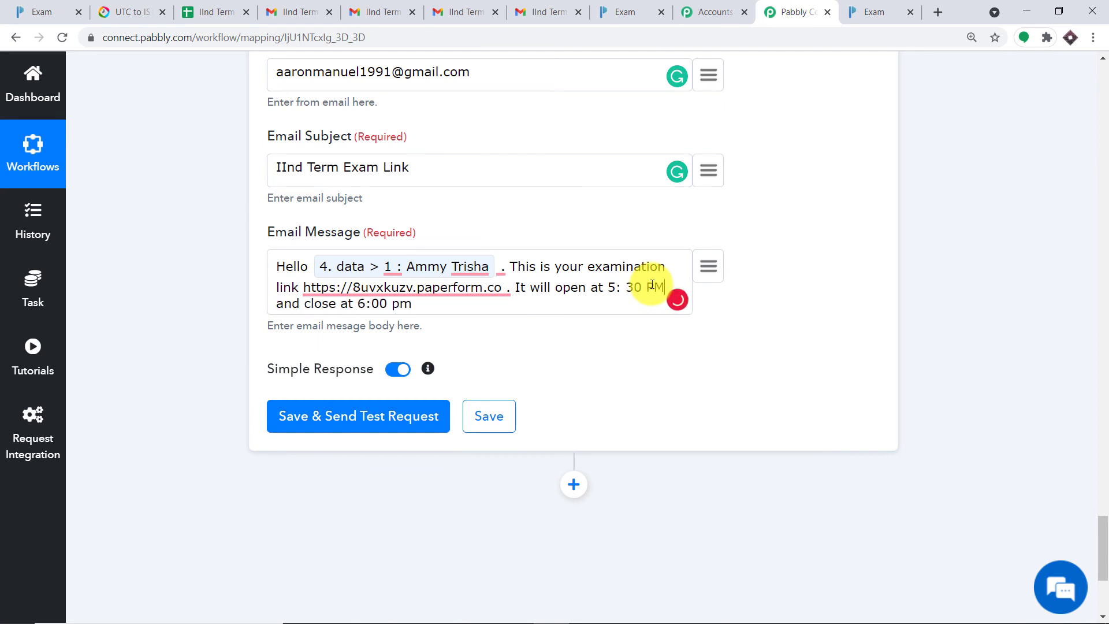
{"action": "left_click", "coordinate": [410, 307]}
{"action": "key", "text": "BackSpace"}
{"action": "type", "text": "PM."}
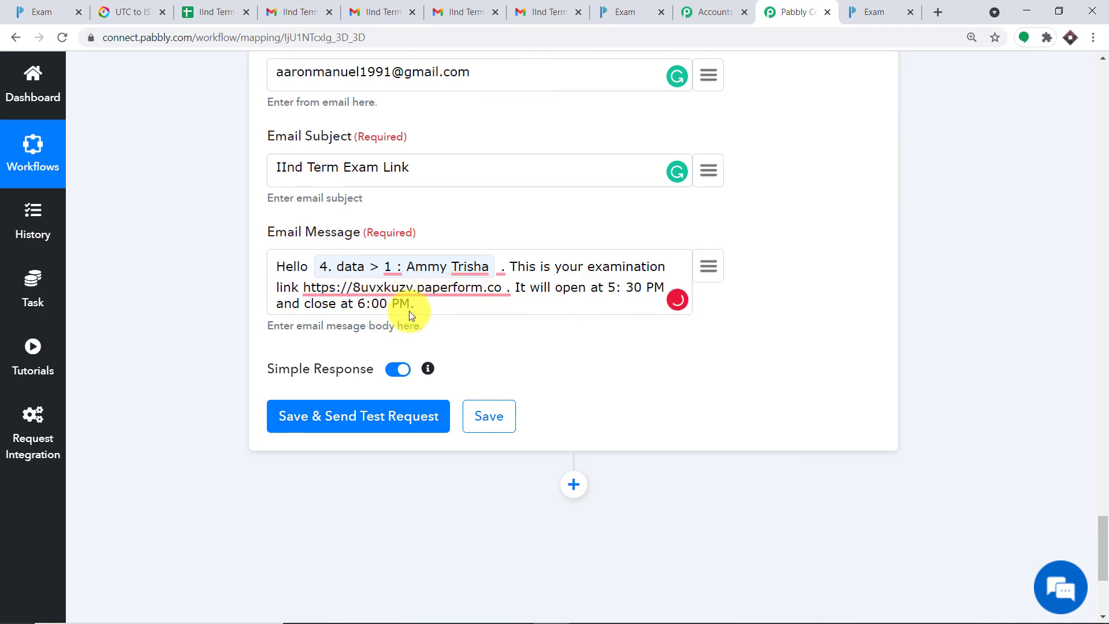
{"action": "left_click", "coordinate": [505, 271]}
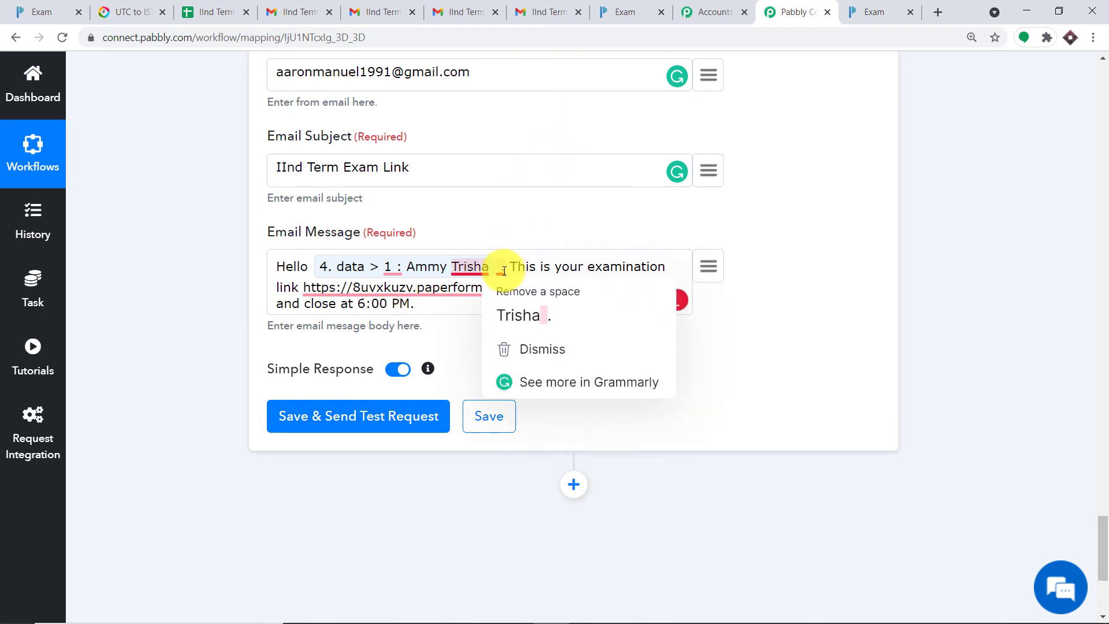
{"action": "left_click", "coordinate": [523, 312]}
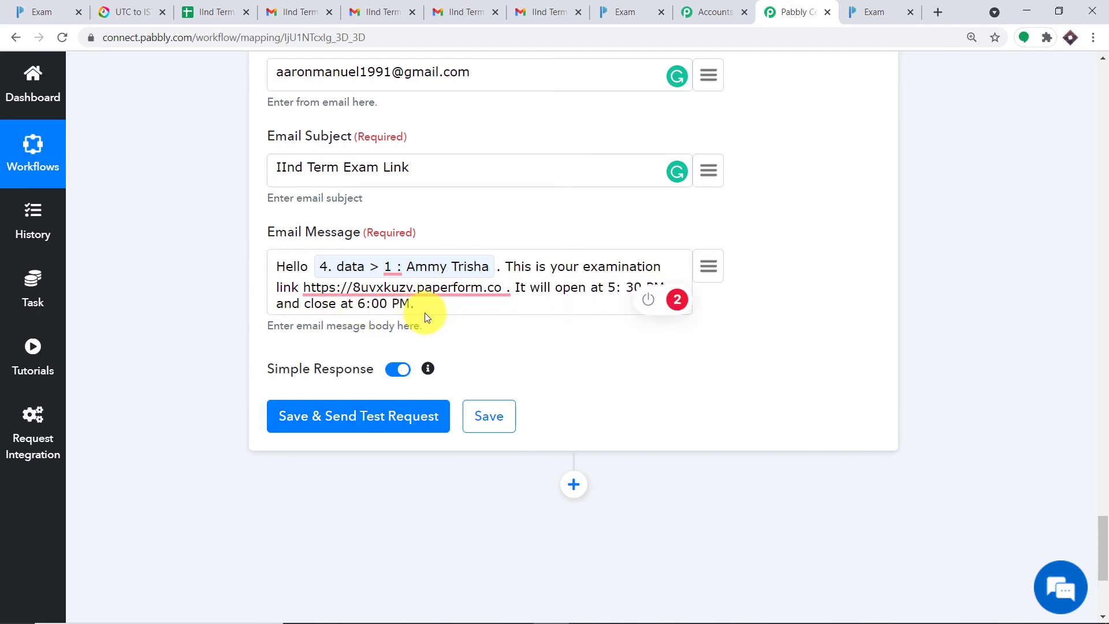
Step: Save the Gmail step with a test request and confirm the response label SENT
{"action": "left_click", "coordinate": [387, 429]}
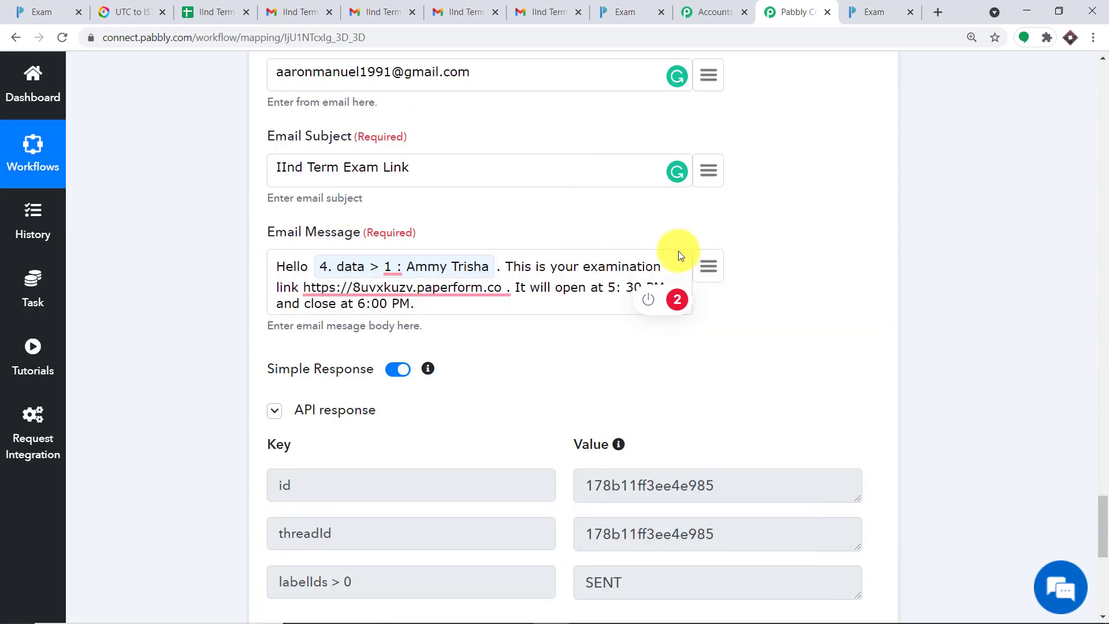
{"action": "scroll", "coordinate": [661, 358], "scroll_direction": "down", "scroll_amount": 2}
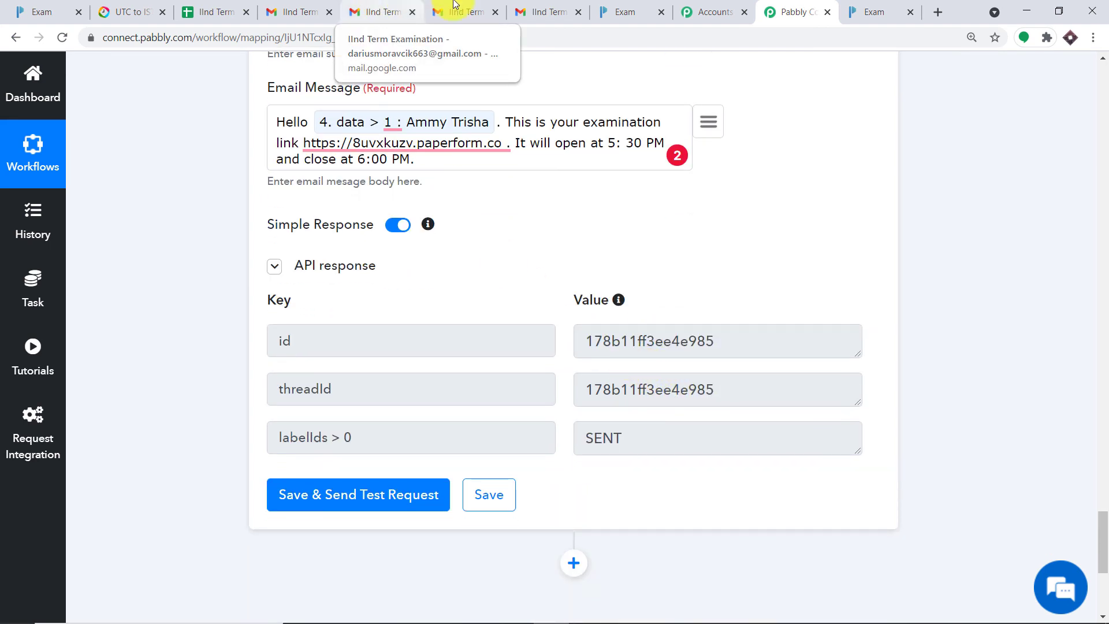
Step: In the Gmail inbox, open the new 'IInd Term Exam Link' email to verify its content
{"action": "left_click", "coordinate": [546, 12]}
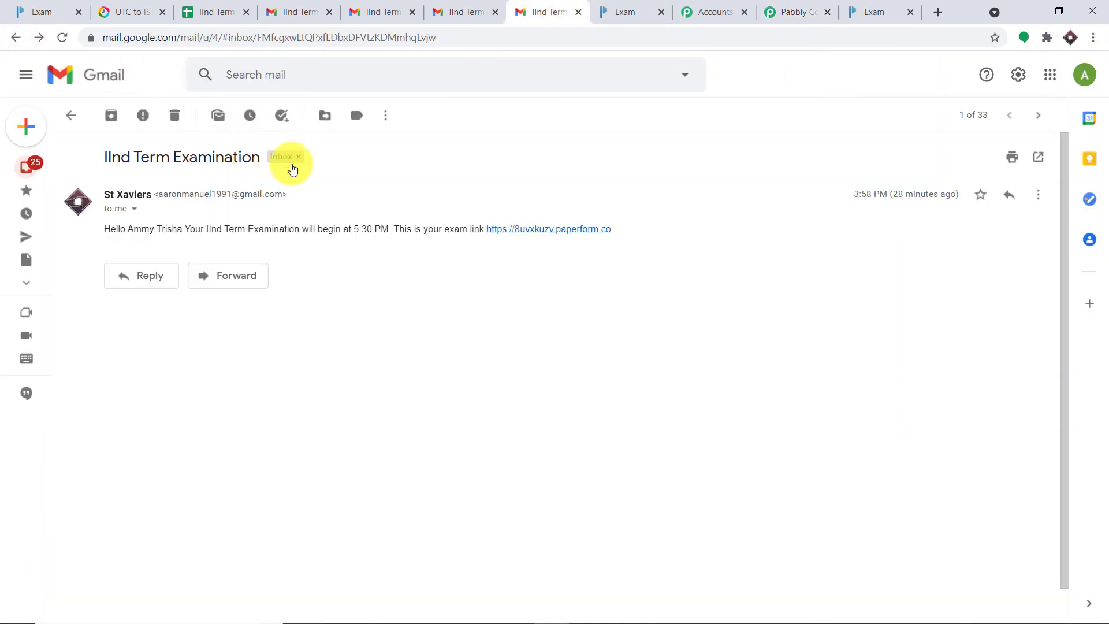
{"action": "left_click", "coordinate": [5, 40]}
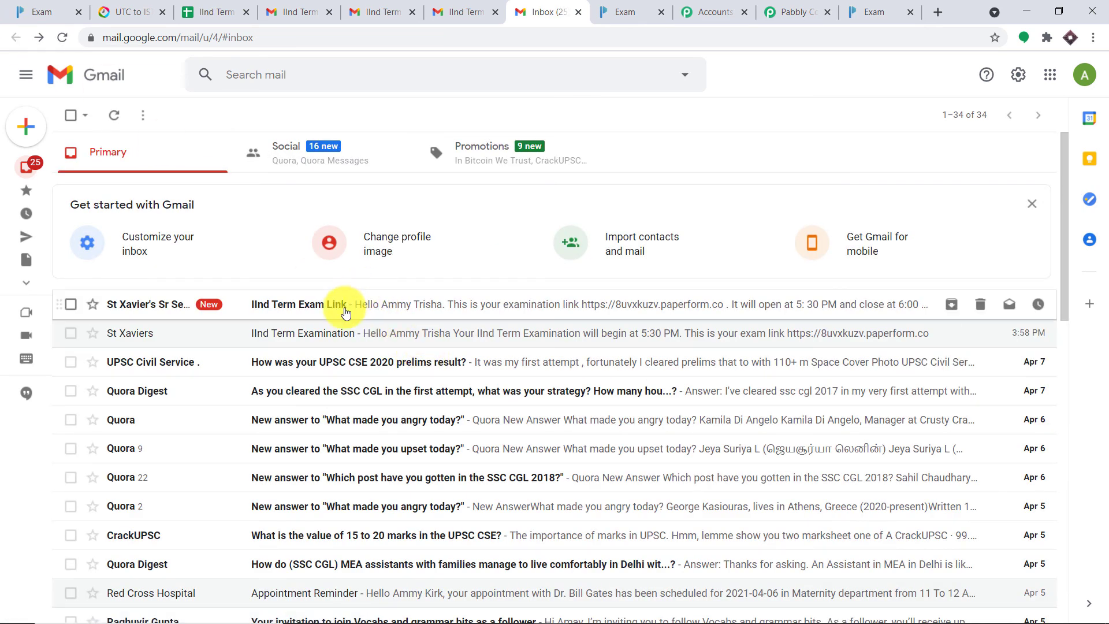
{"action": "left_click", "coordinate": [346, 312]}
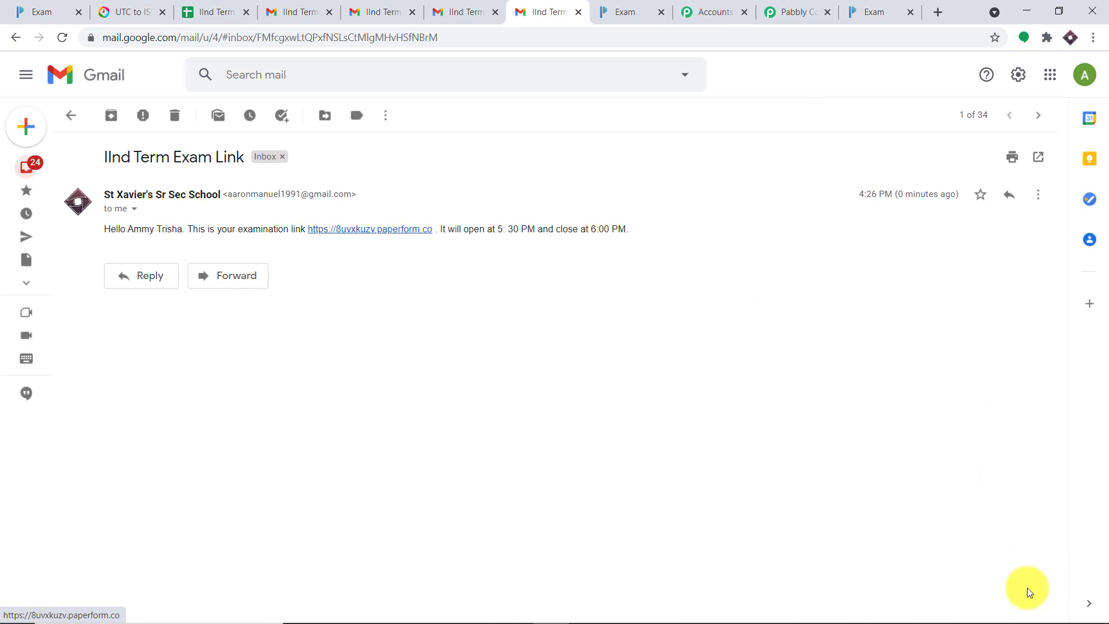
{"action": "mouse_move", "coordinate": [1051, 609]}
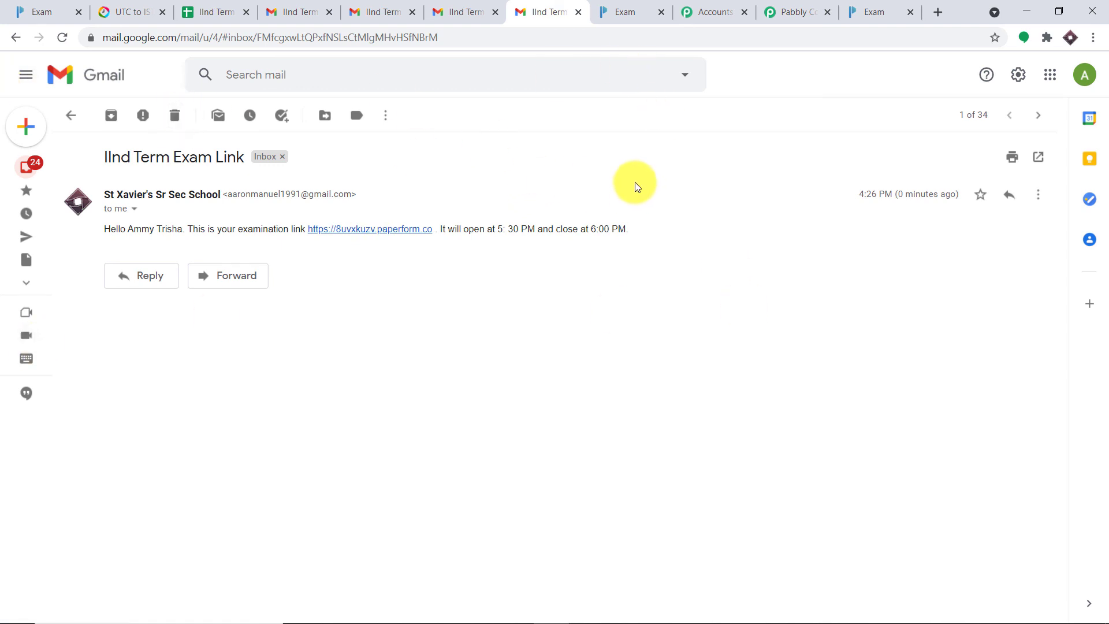
Step: Collapse the Gmail, JSON Extractor, Iterator, Get Row(s) and Schedule steps
{"action": "left_click", "coordinate": [800, 11]}
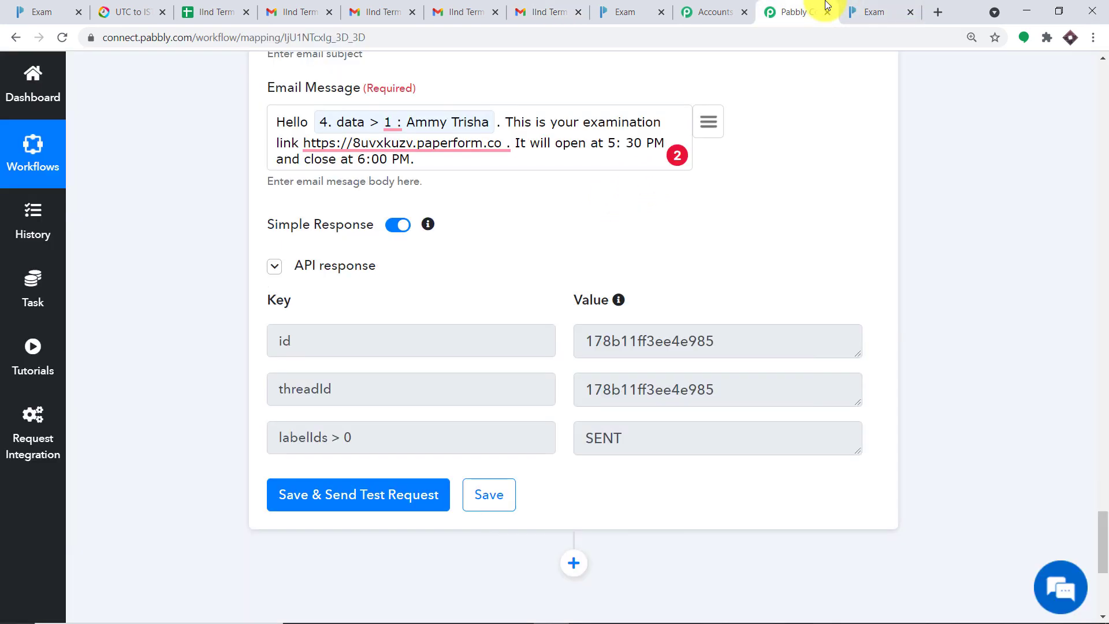
{"action": "scroll", "coordinate": [1107, 465], "scroll_direction": "up", "scroll_amount": 8}
{"action": "left_click_drag", "start_coordinate": [1103, 465], "coordinate": [1102, 409]}
{"action": "left_click", "coordinate": [566, 433]}
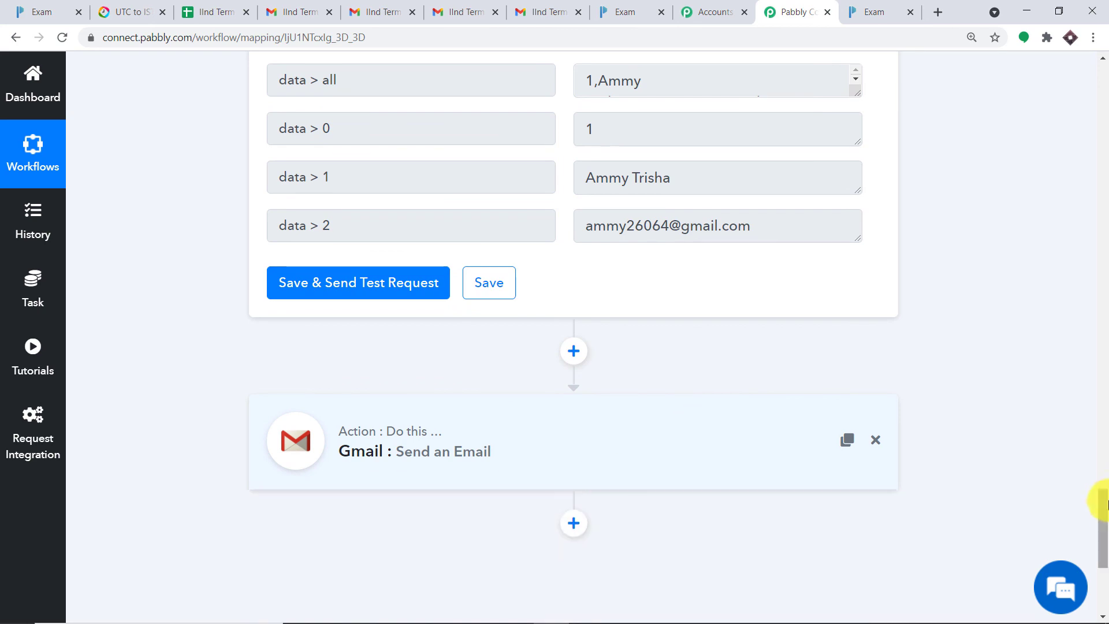
{"action": "left_click_drag", "start_coordinate": [1101, 508], "coordinate": [1104, 409]}
{"action": "left_click", "coordinate": [842, 384]}
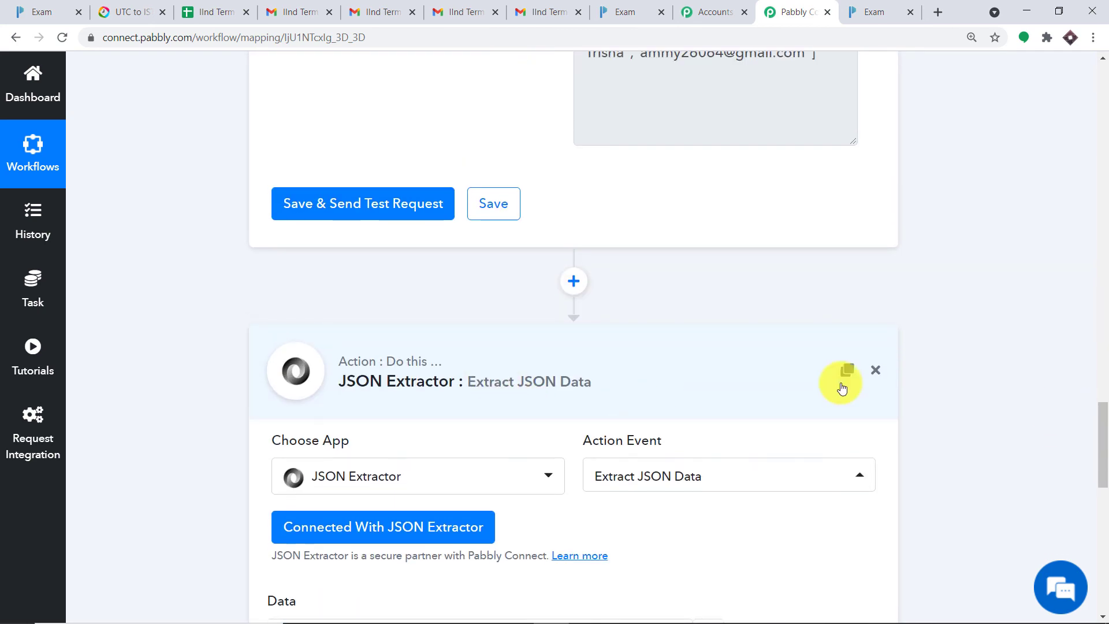
{"action": "left_click_drag", "start_coordinate": [1101, 486], "coordinate": [1098, 324]}
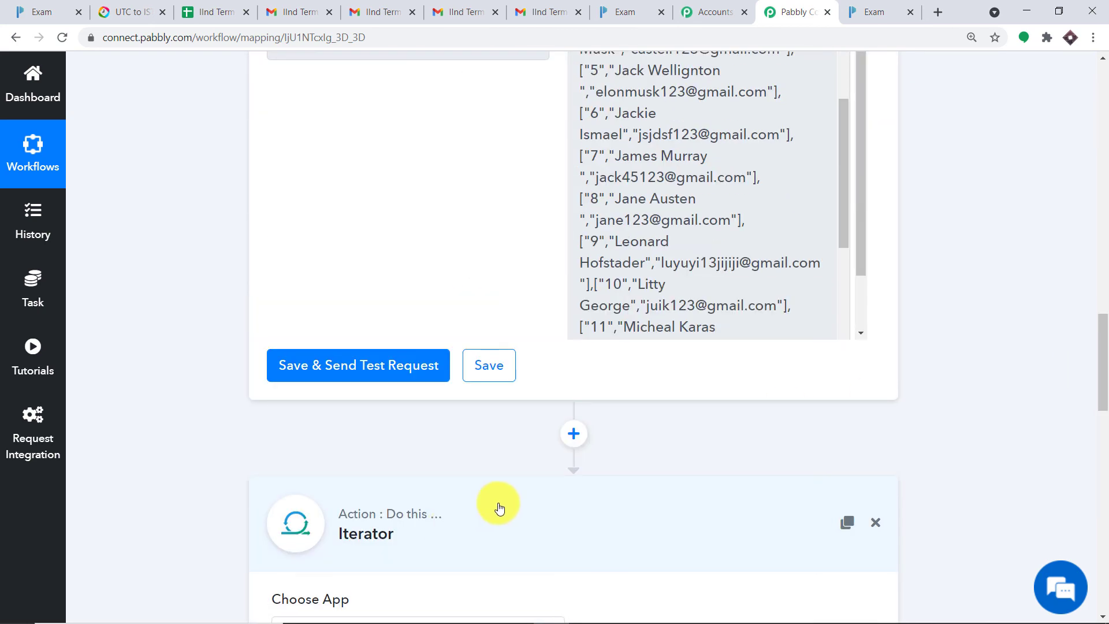
{"action": "left_click", "coordinate": [496, 507]}
{"action": "left_click_drag", "start_coordinate": [1100, 444], "coordinate": [1098, 110]}
{"action": "left_click", "coordinate": [552, 315]}
{"action": "left_click", "coordinate": [544, 264]}
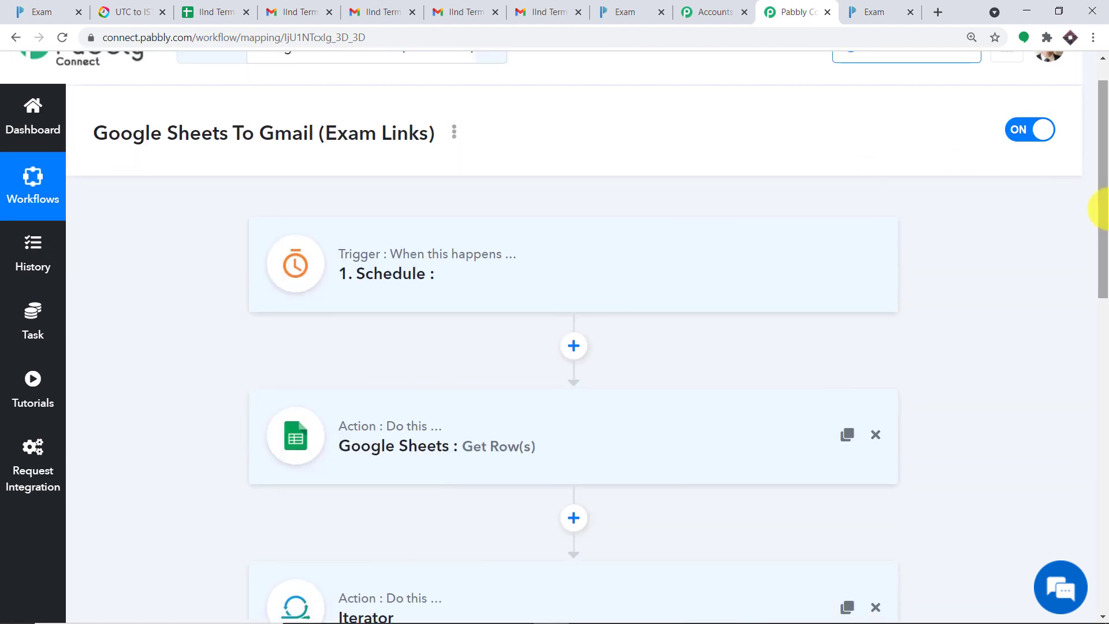
{"action": "left_click_drag", "start_coordinate": [1097, 206], "coordinate": [1106, 254]}
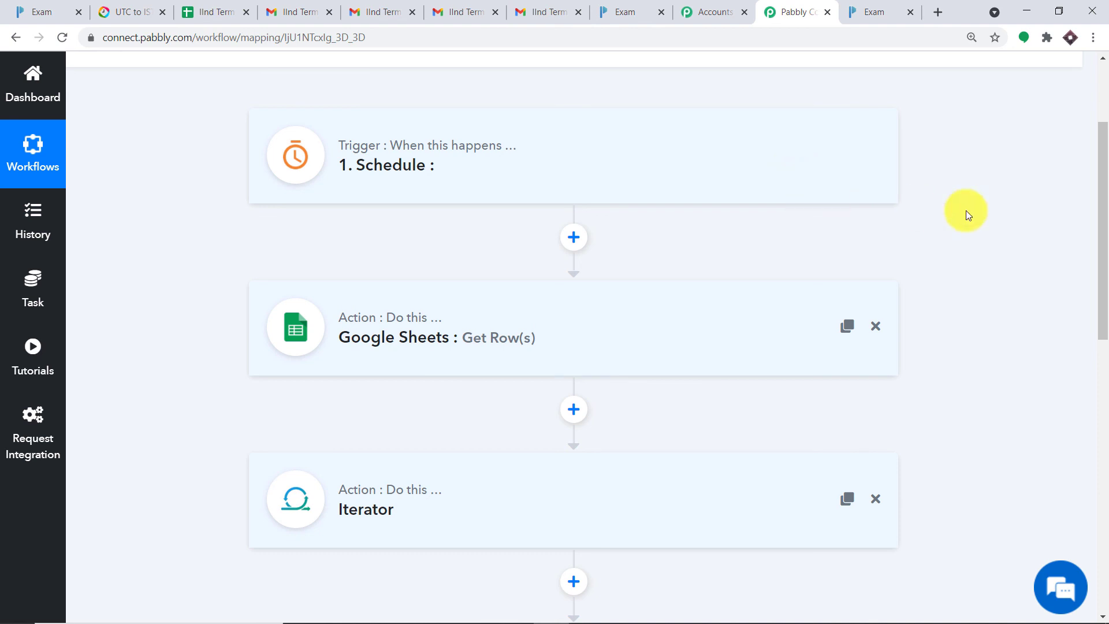
{"action": "mouse_move", "coordinate": [1098, 228]}
{"action": "left_mouse_down"}
{"action": "mouse_move", "coordinate": [1097, 258]}
{"action": "mouse_move", "coordinate": [1106, 247]}
{"action": "left_mouse_up"}
{"action": "scroll", "coordinate": [1105, 247], "scroll_direction": "up", "scroll_amount": 1}
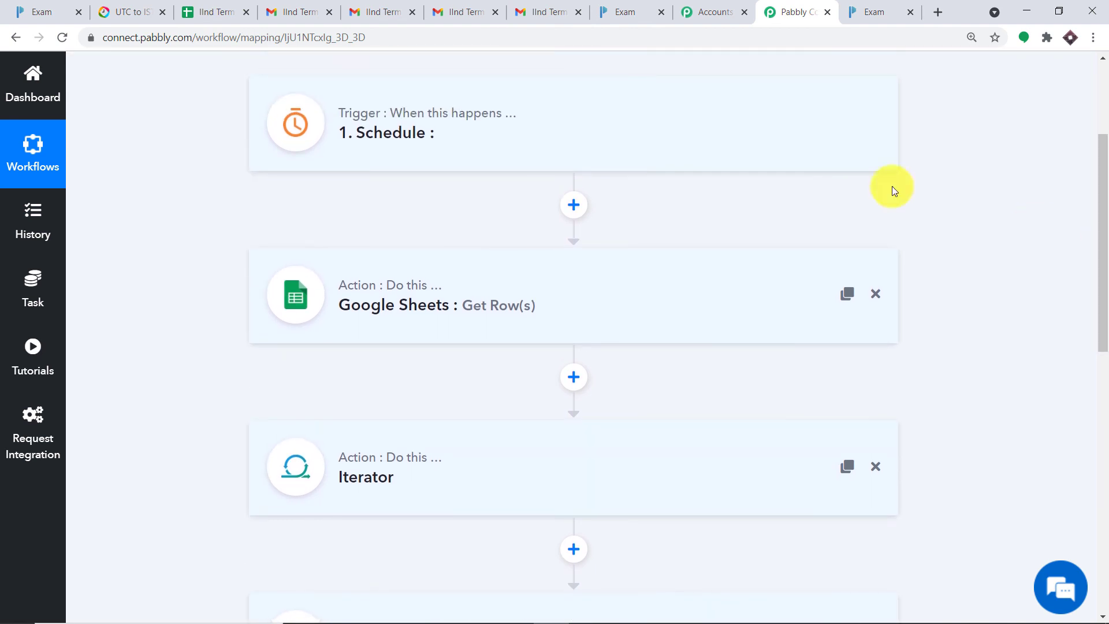
{"action": "left_click", "coordinate": [558, 110]}
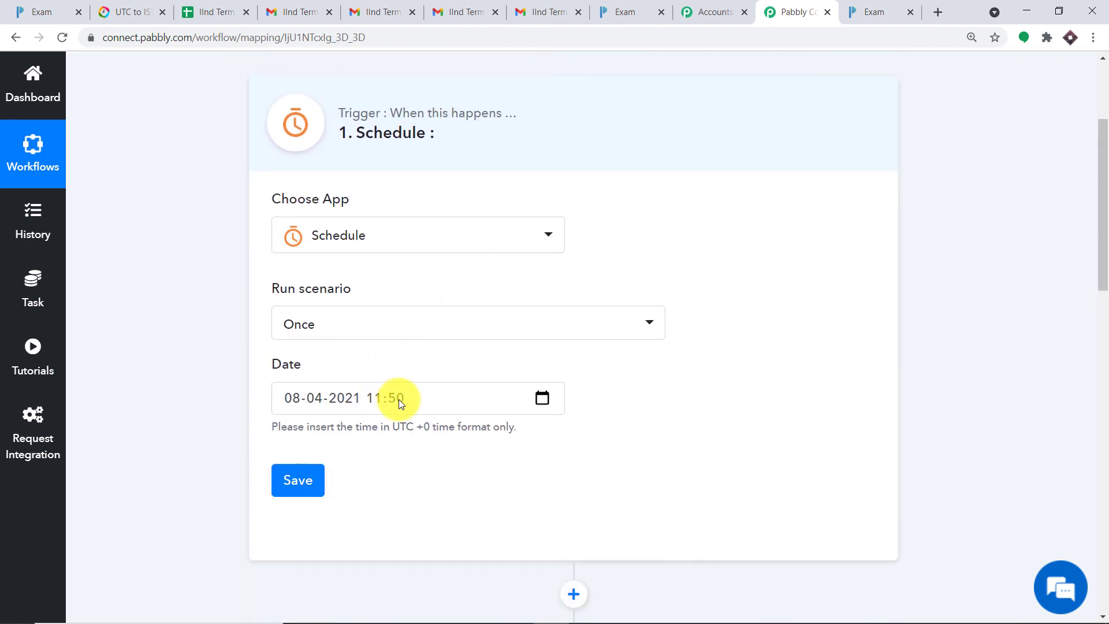
{"action": "scroll", "coordinate": [1099, 191], "scroll_direction": "down", "scroll_amount": 4}
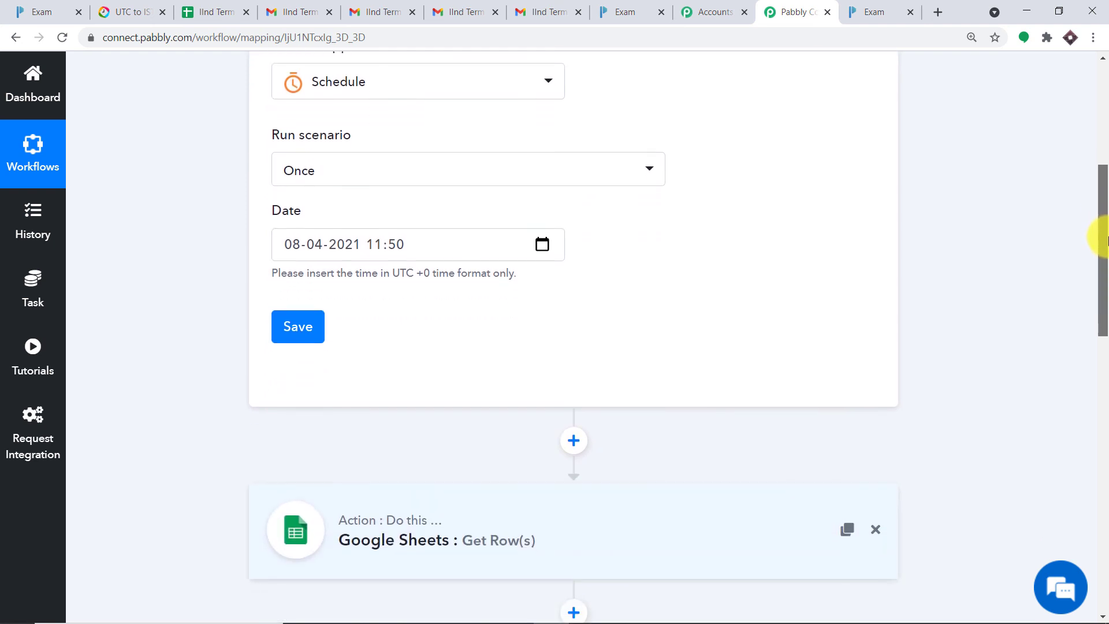
{"action": "scroll", "coordinate": [1106, 283], "scroll_direction": "down", "scroll_amount": 3}
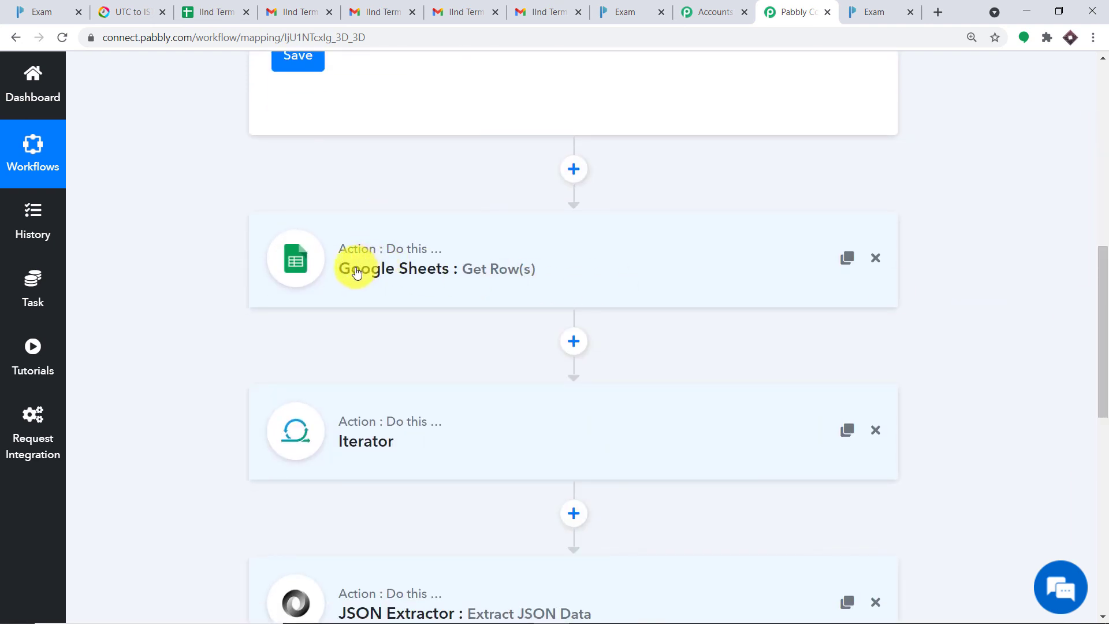
{"action": "scroll", "coordinate": [625, 264], "scroll_direction": "down", "scroll_amount": 1}
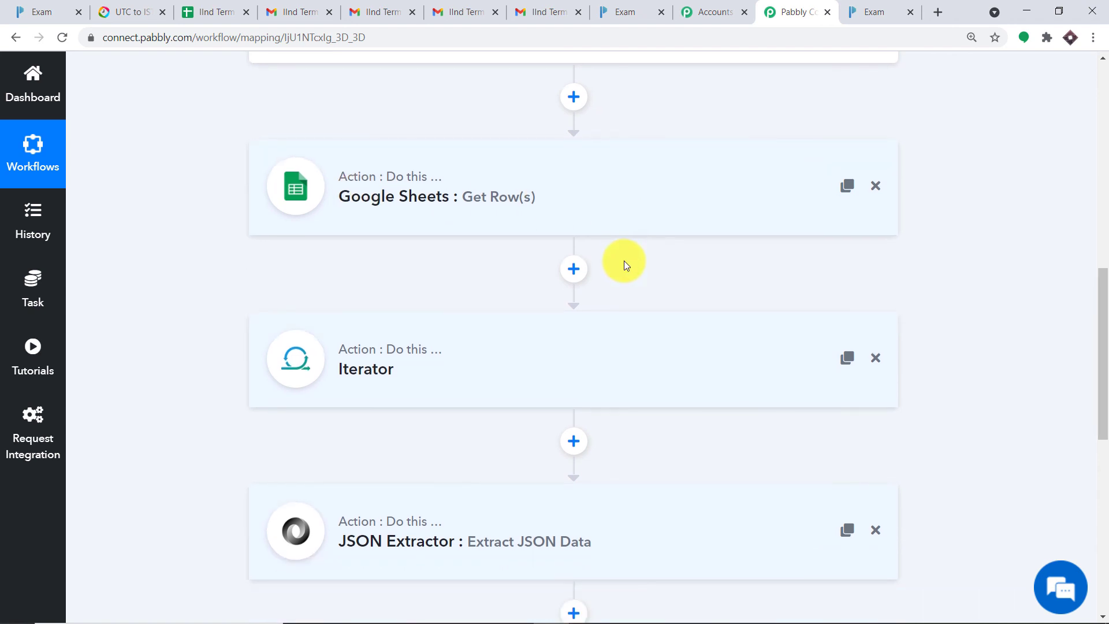
{"action": "scroll", "coordinate": [384, 272], "scroll_direction": "down", "scroll_amount": 2}
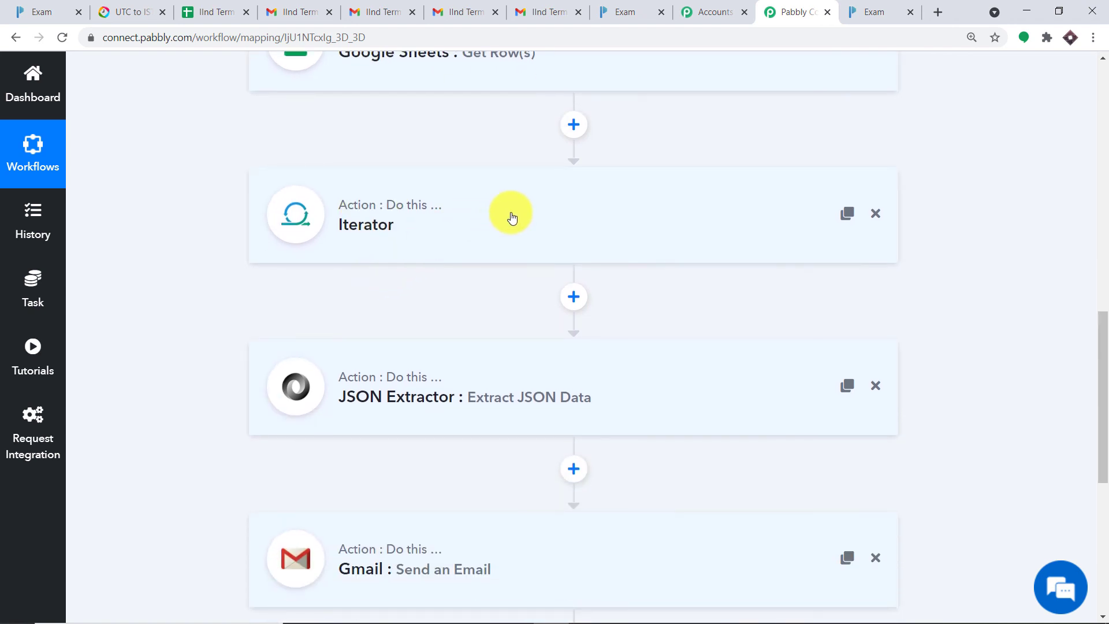
{"action": "scroll", "coordinate": [557, 213], "scroll_direction": "down", "scroll_amount": 1}
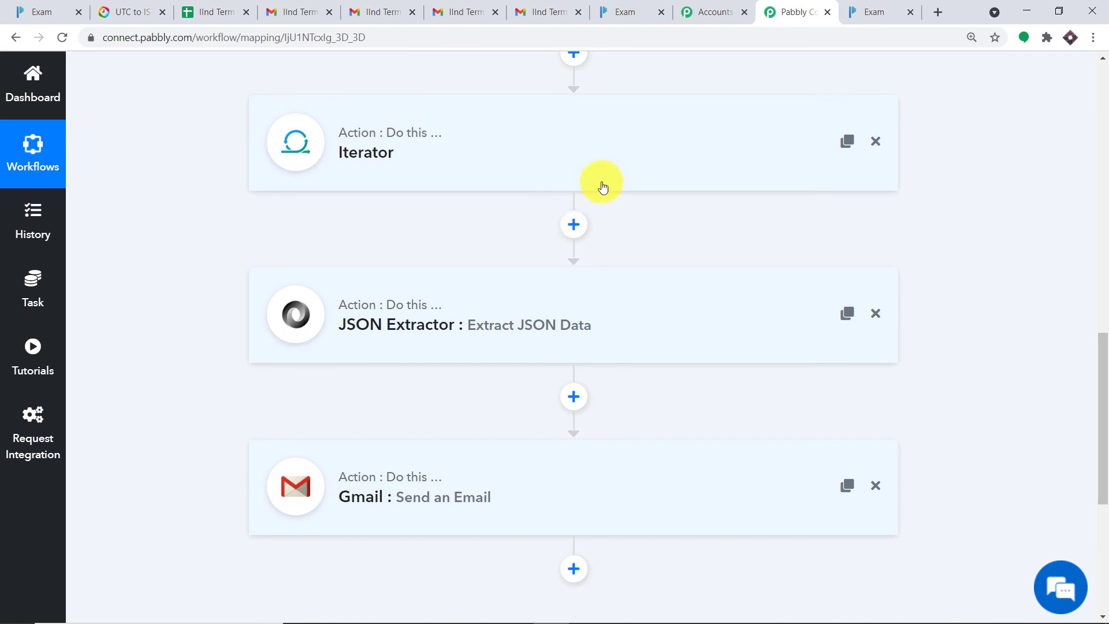
{"action": "scroll", "coordinate": [590, 295], "scroll_direction": "down", "scroll_amount": 1}
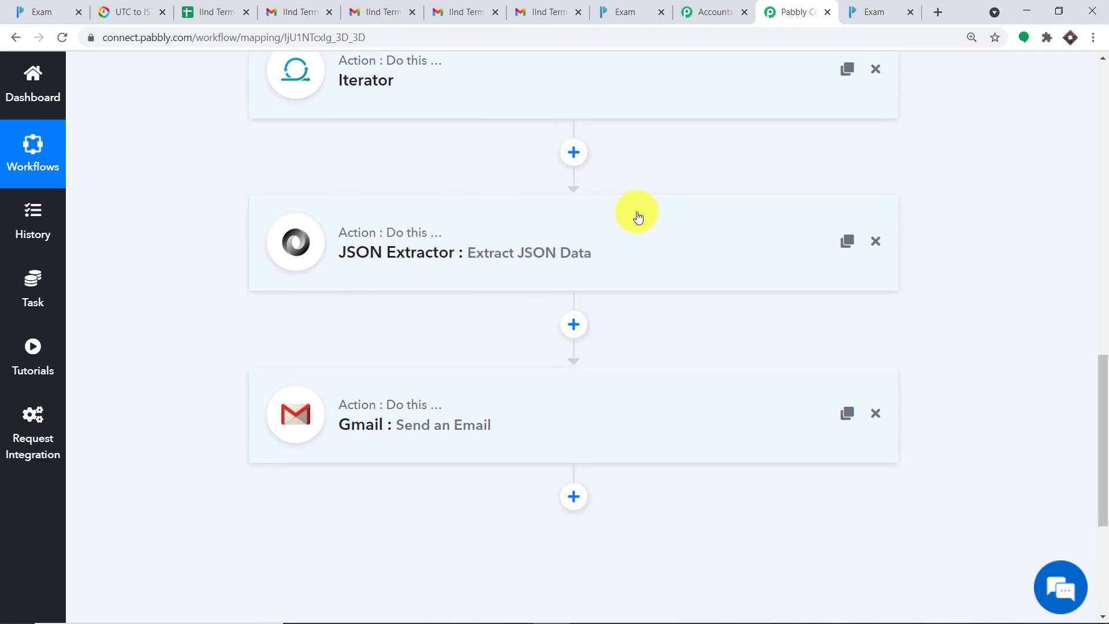
{"action": "scroll", "coordinate": [657, 233], "scroll_direction": "down", "scroll_amount": 1}
{"action": "scroll", "coordinate": [657, 233], "scroll_direction": "down", "scroll_amount": 1}
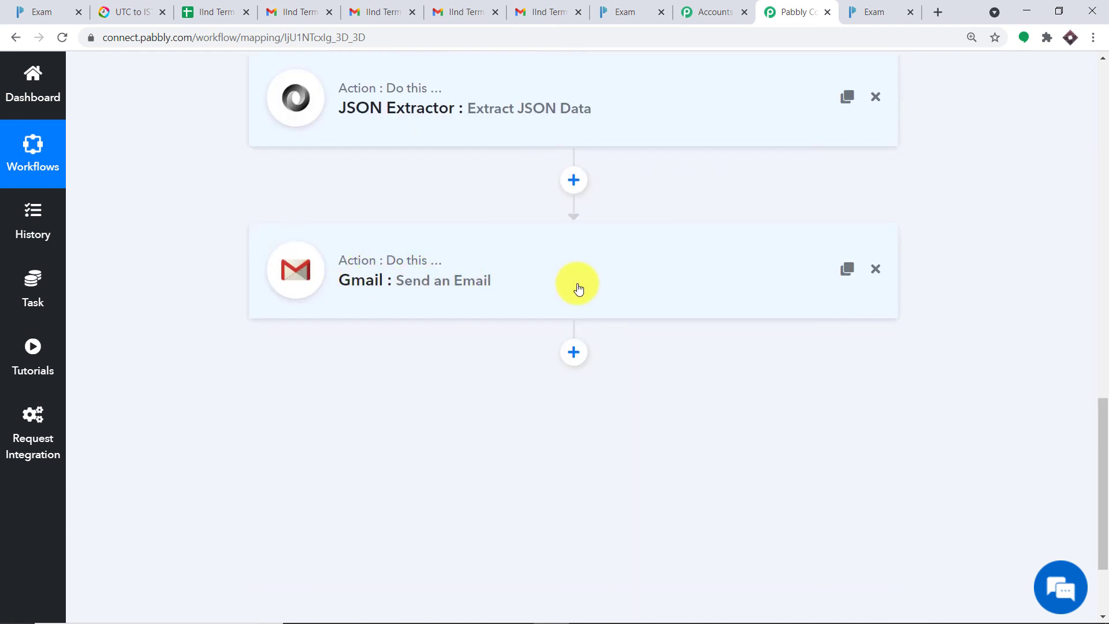
{"action": "scroll", "coordinate": [578, 289], "scroll_direction": "up", "scroll_amount": 10}
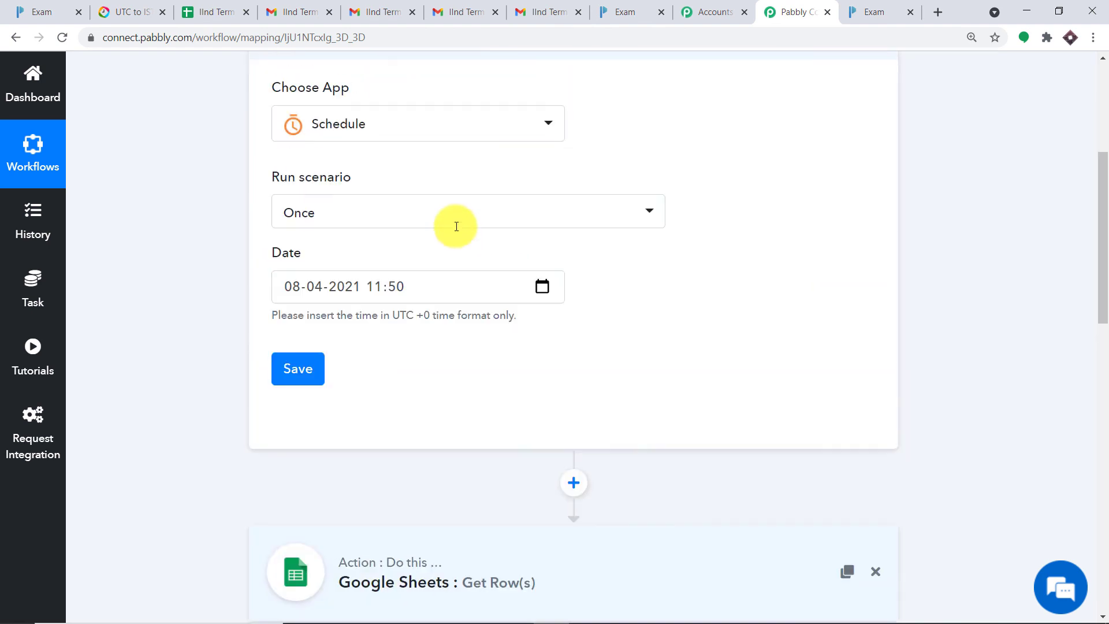